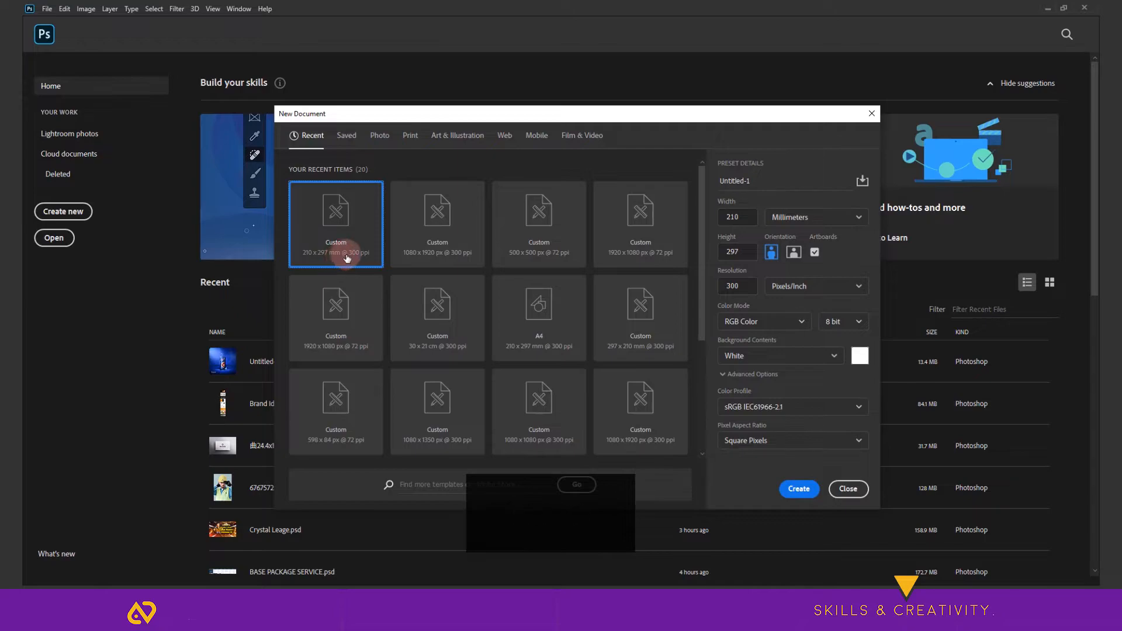
# - Create a 1920 x 1080 px RGB document at 72 ppi with a white background and activate the Move tool
pyautogui.click(653, 248)
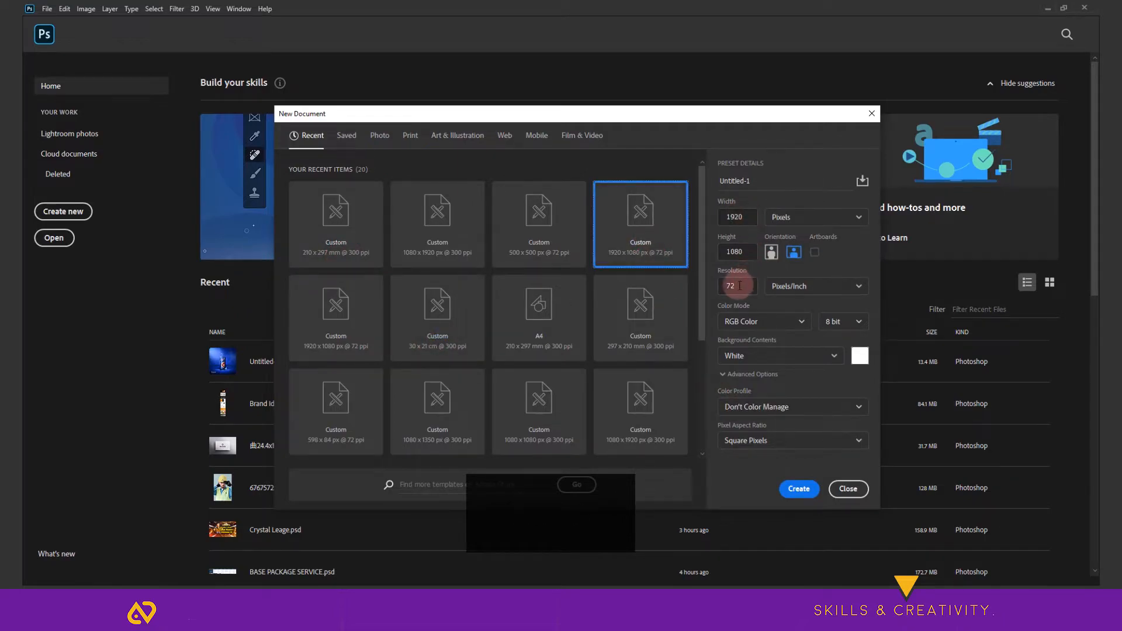
pyautogui.click(798, 489)
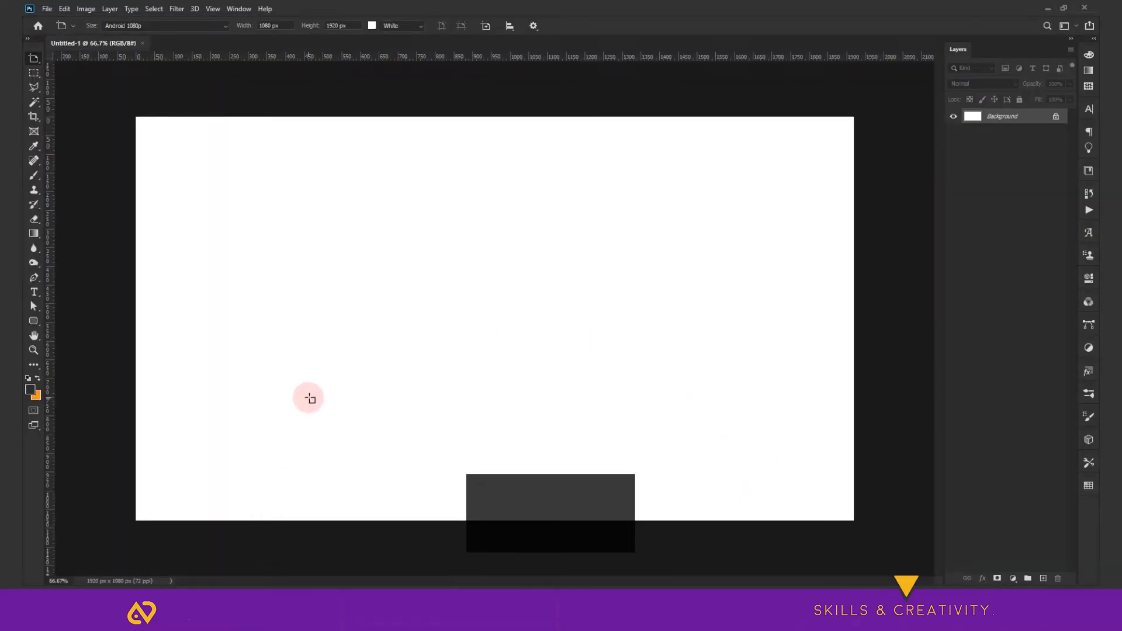
pyautogui.click(34, 59)
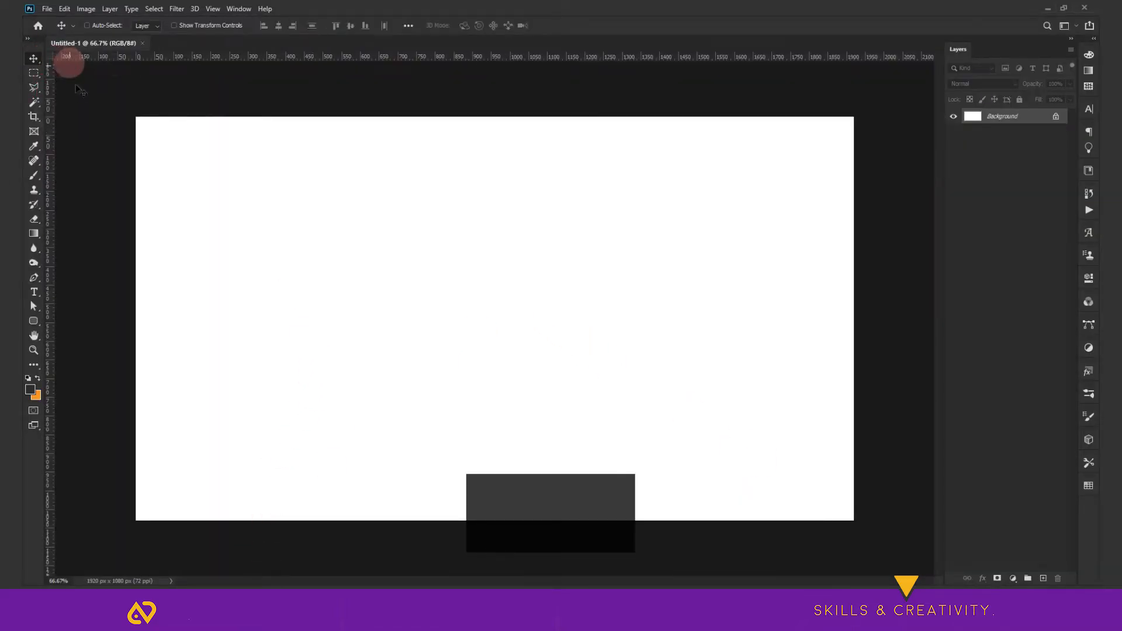
# - Place Active.png from the project folder into the document, scaled to 54% and positioned in the canvas's left half
pyautogui.click(158, 597)
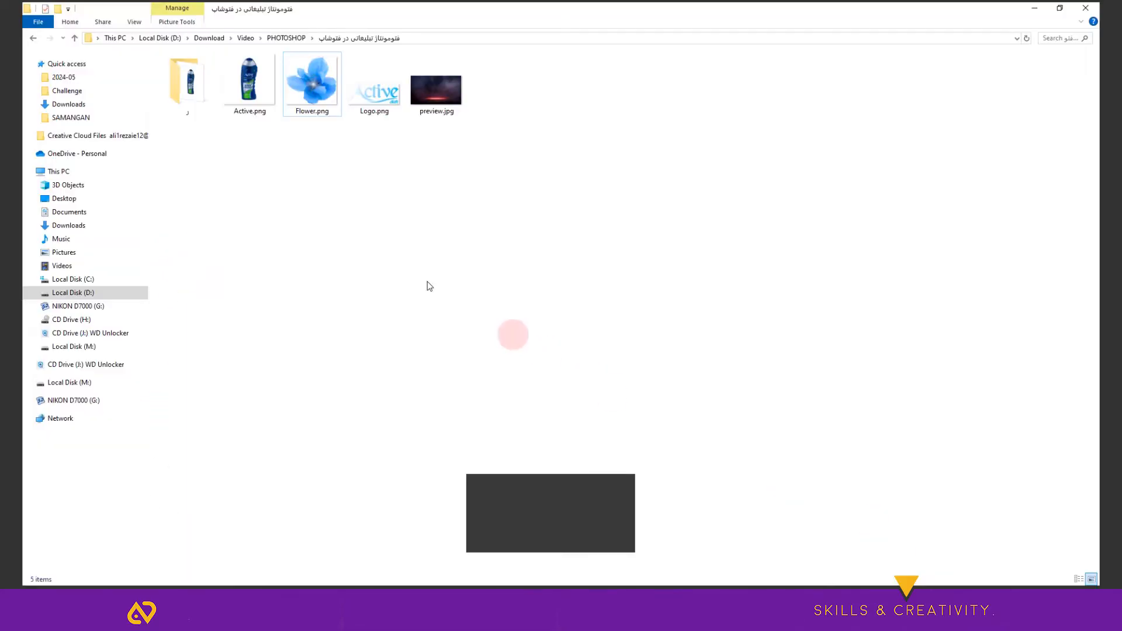
pyautogui.moveTo(259, 78); pyautogui.dragTo(418, 456)
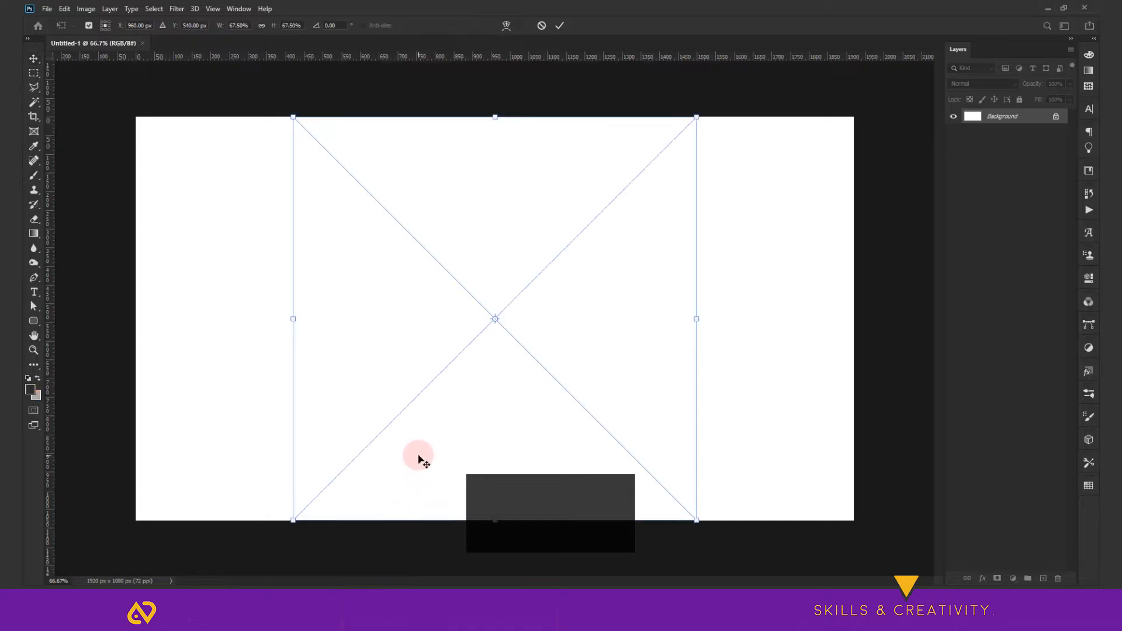
pyautogui.moveTo(498, 113); pyautogui.dragTo(492, 200)
pyautogui.moveTo(511, 281)
pyautogui.mouseDown()
pyautogui.moveTo(511, 258)
pyautogui.moveTo(512, 281)
pyautogui.mouseUp()
pyautogui.moveTo(495, 195); pyautogui.dragTo(495, 184)
pyautogui.moveTo(540, 321); pyautogui.dragTo(340, 321)
pyautogui.moveTo(423, 315); pyautogui.dragTo(455, 315)
pyautogui.moveTo(372, 306)
pyautogui.mouseDown()
pyautogui.moveTo(382, 305)
pyautogui.moveTo(373, 303)
pyautogui.mouseUp()
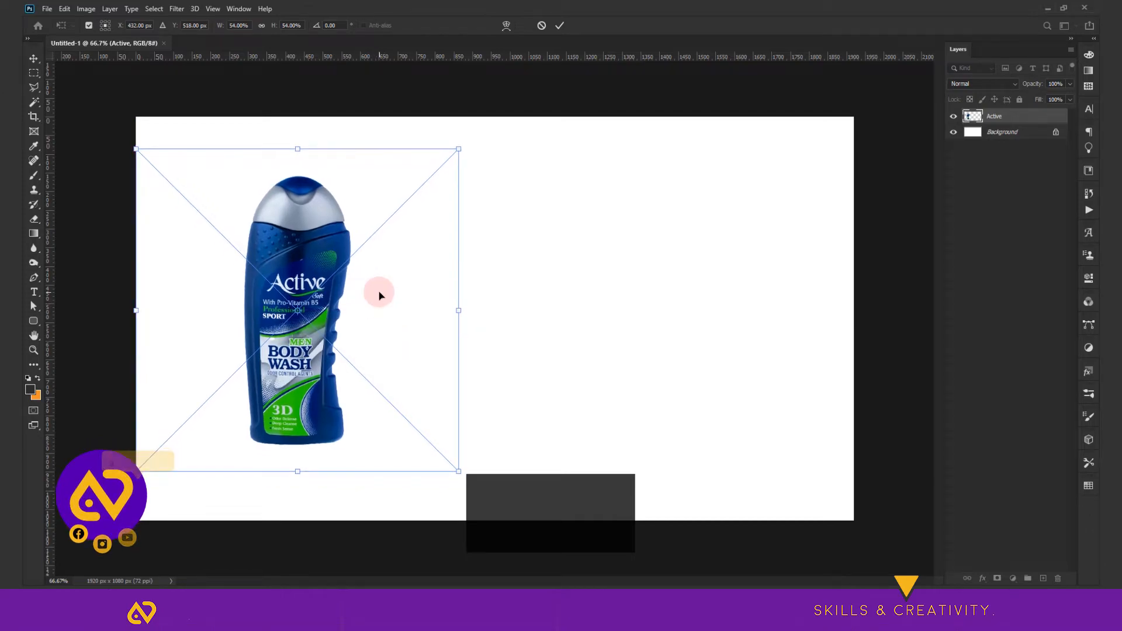
pyautogui.press('v')
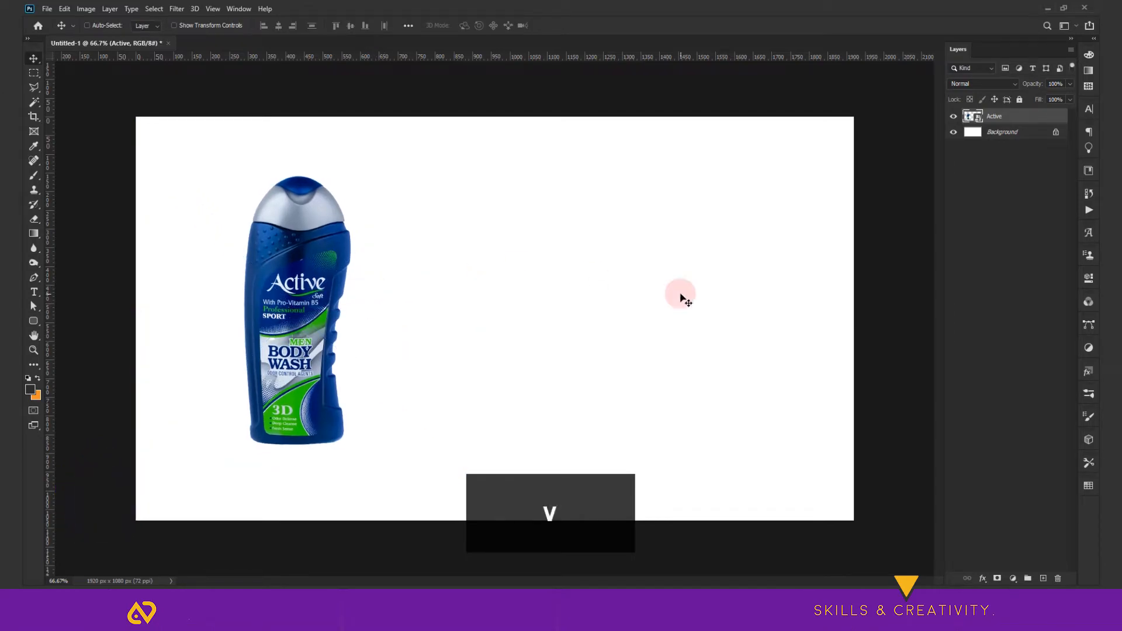
# - Unlock the Background layer, fill it with the blue sampled from the bottle, and add an empty layer above it
pyautogui.click(1055, 132)
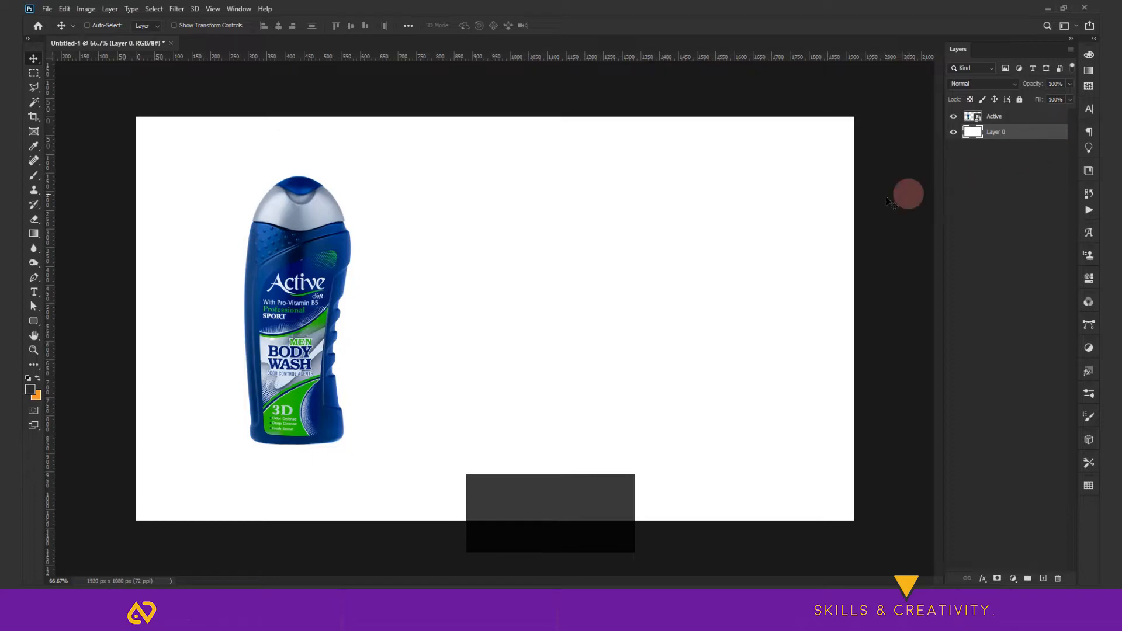
pyautogui.click(31, 389)
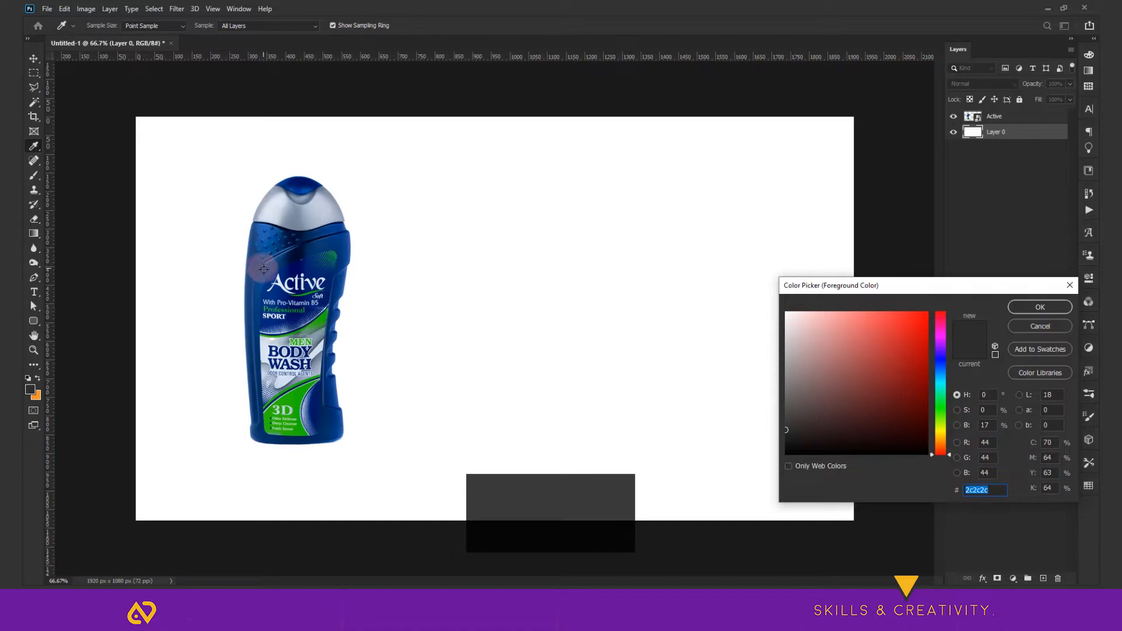
pyautogui.click(266, 271)
pyautogui.click(1038, 308)
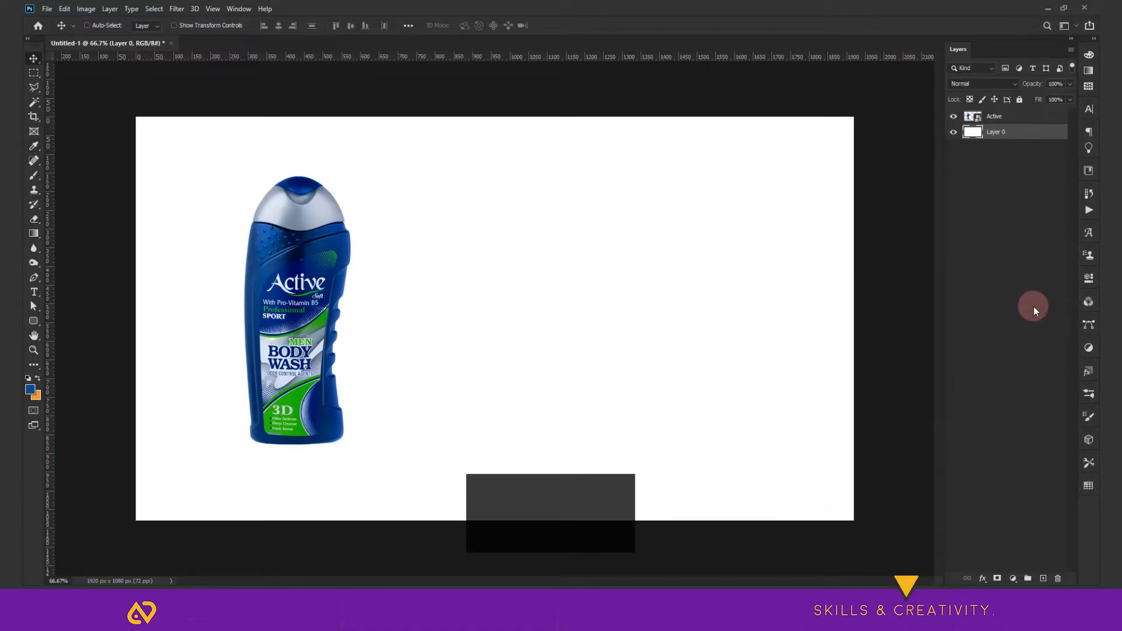
pyautogui.hotkey('alt', 'BackSpace')
pyautogui.press('v')
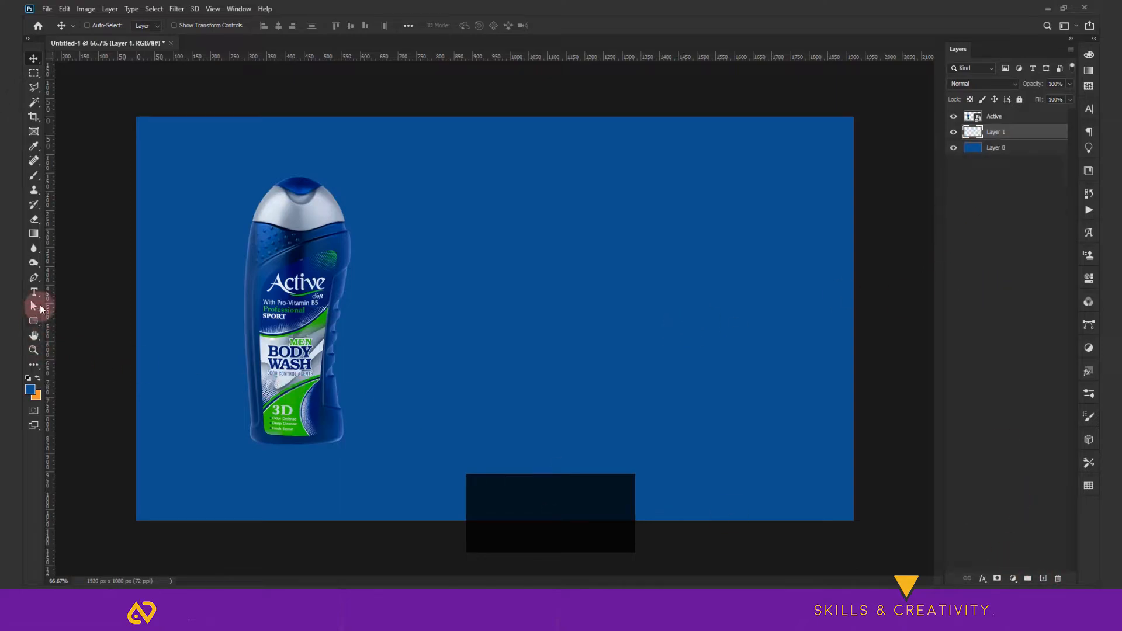
# - Set up the Brush tool with a very large soft tip and the light blue foreground color #348dd8
pyautogui.press('b')
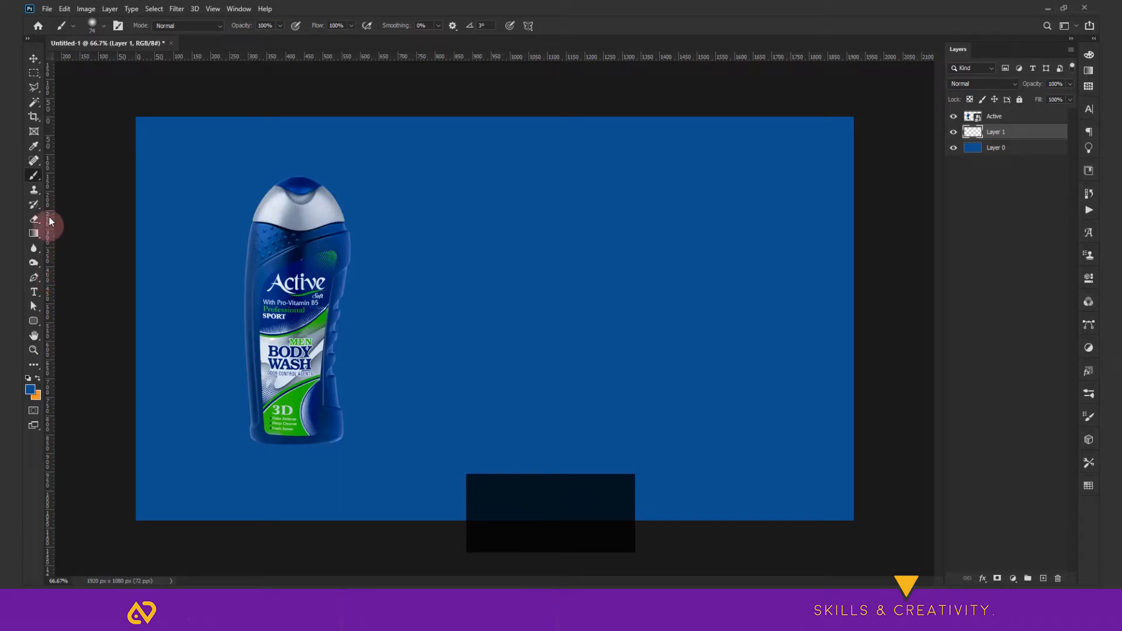
pyautogui.moveTo(35, 177); pyautogui.dragTo(77, 177)
pyautogui.keyDown('alt'); pyautogui.rightClick(352, 280); pyautogui.keyUp('alt')
pyautogui.moveTo(366, 285); pyautogui.dragTo(518, 335)
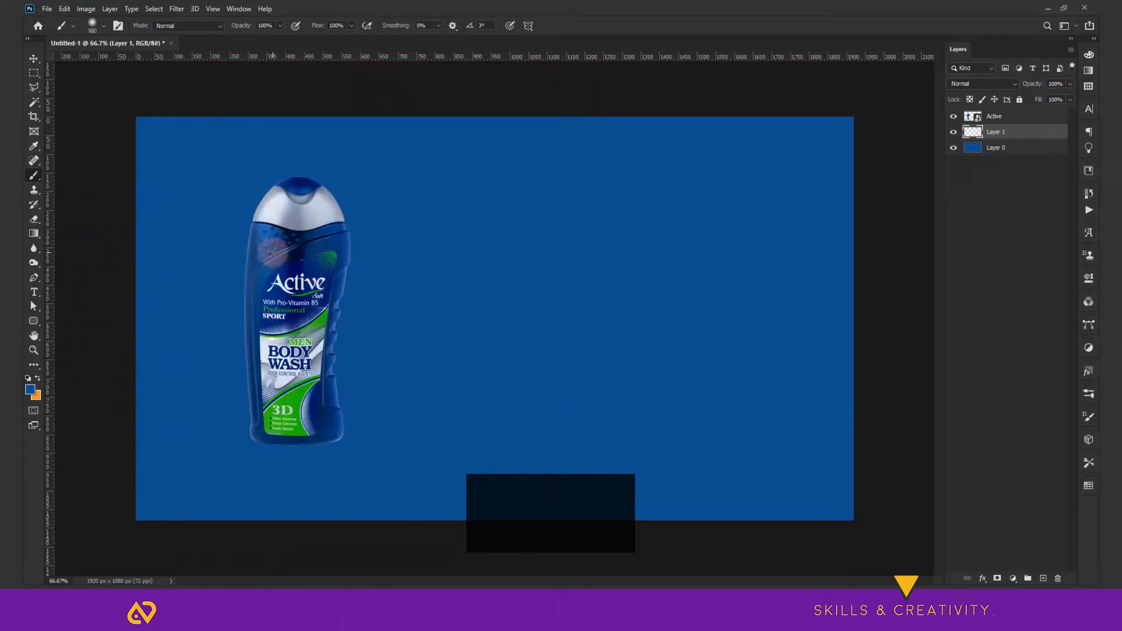
pyautogui.click(30, 389)
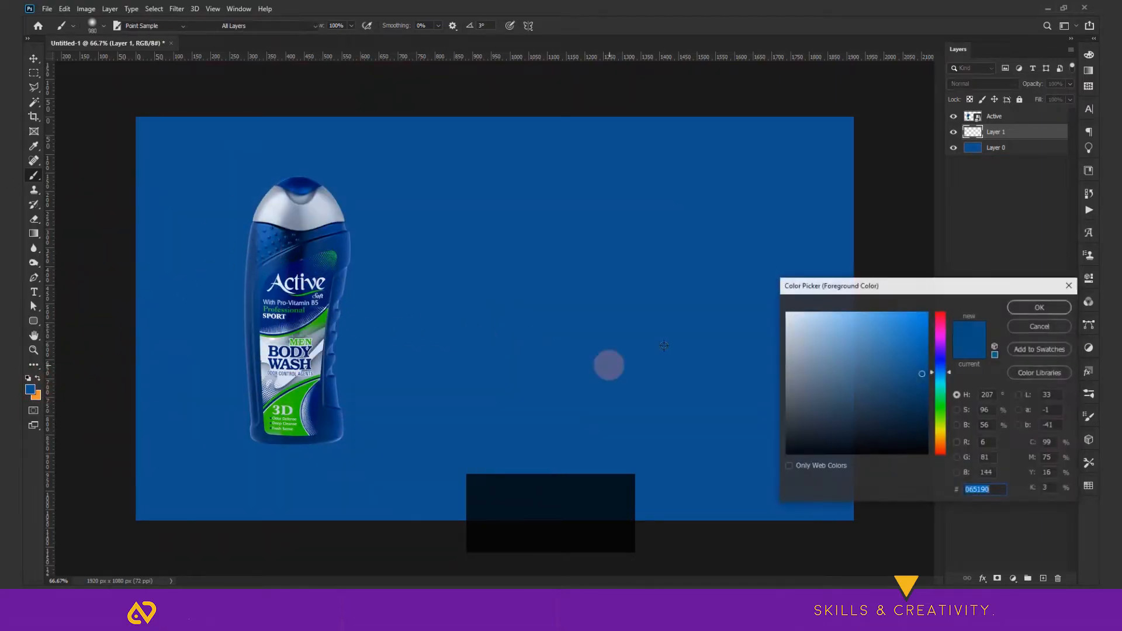
pyautogui.moveTo(891, 286); pyautogui.dragTo(738, 217)
pyautogui.click(755, 276)
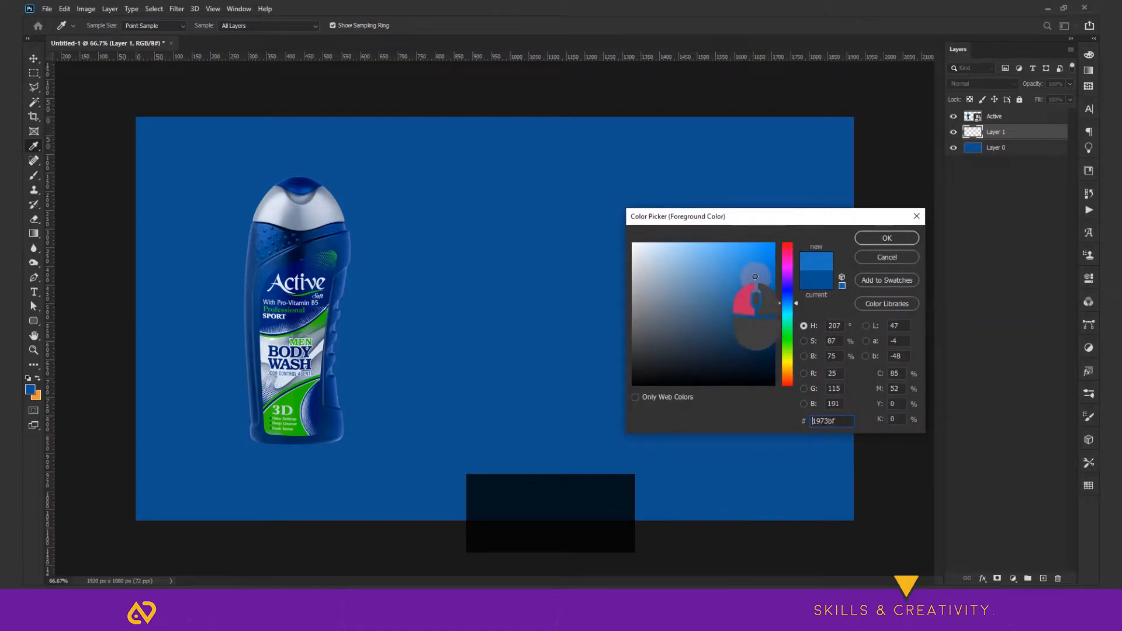
pyautogui.moveTo(747, 268); pyautogui.dragTo(740, 264)
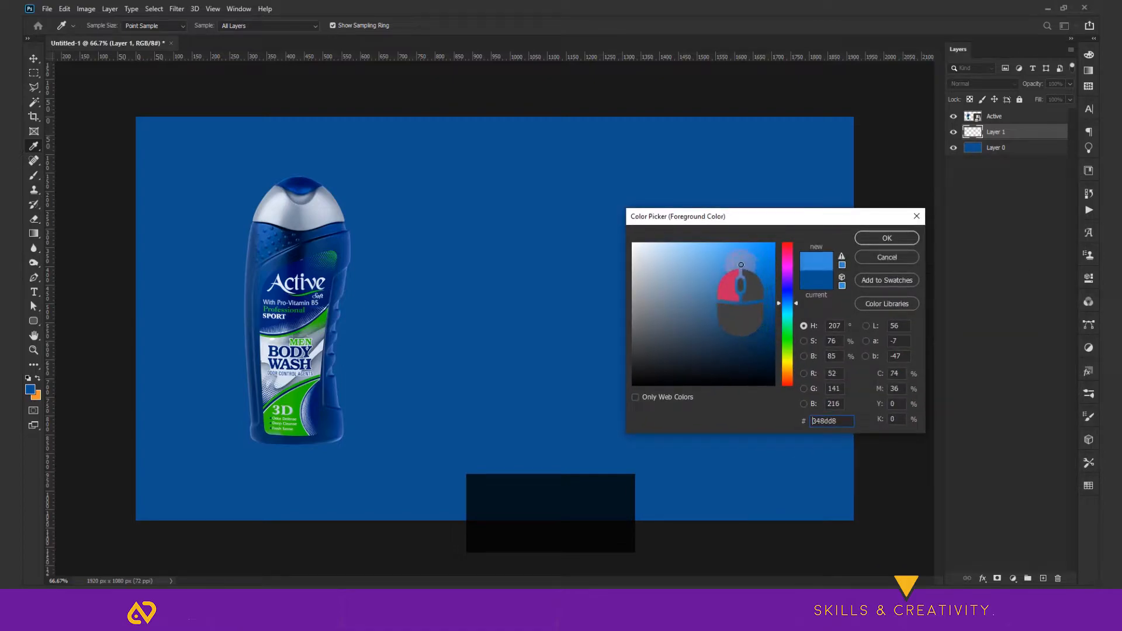
pyautogui.click(868, 238)
# - Paint a soft light blue glow behind the bottle with a brush of about 914 px
pyautogui.moveTo(354, 323); pyautogui.dragTo(312, 311)
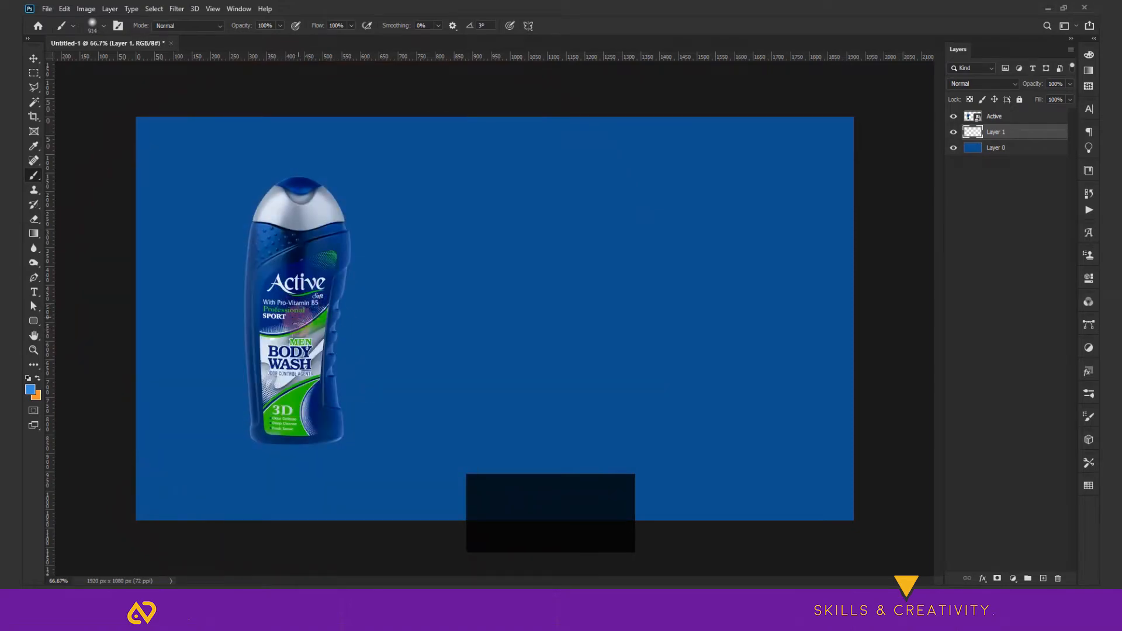
pyautogui.click(295, 313)
pyautogui.click(295, 313)
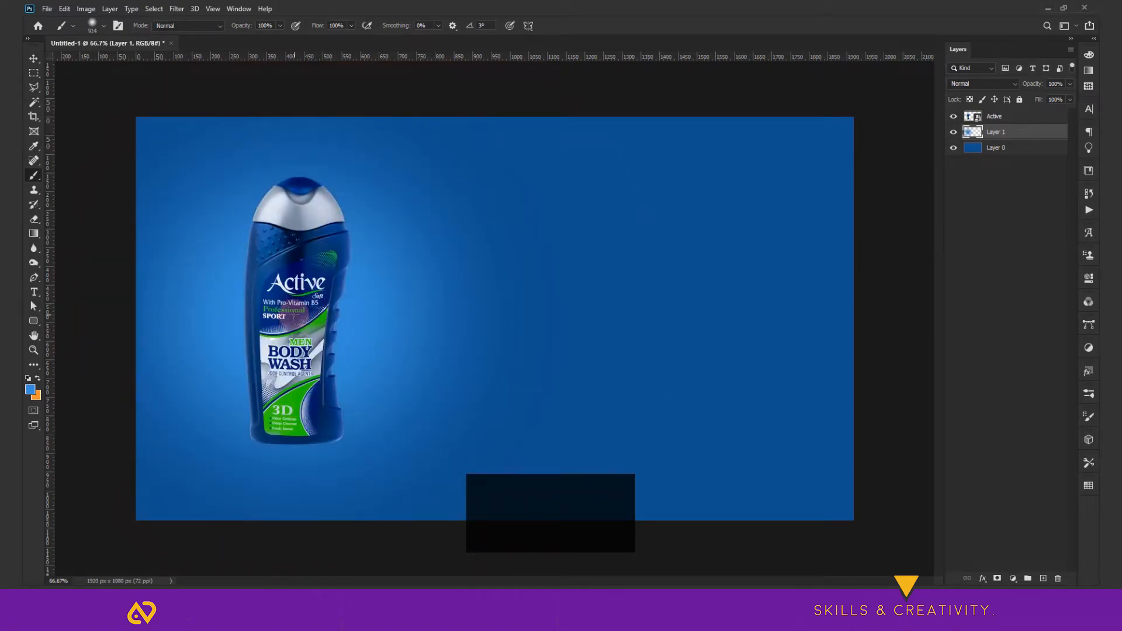
pyautogui.press('v')
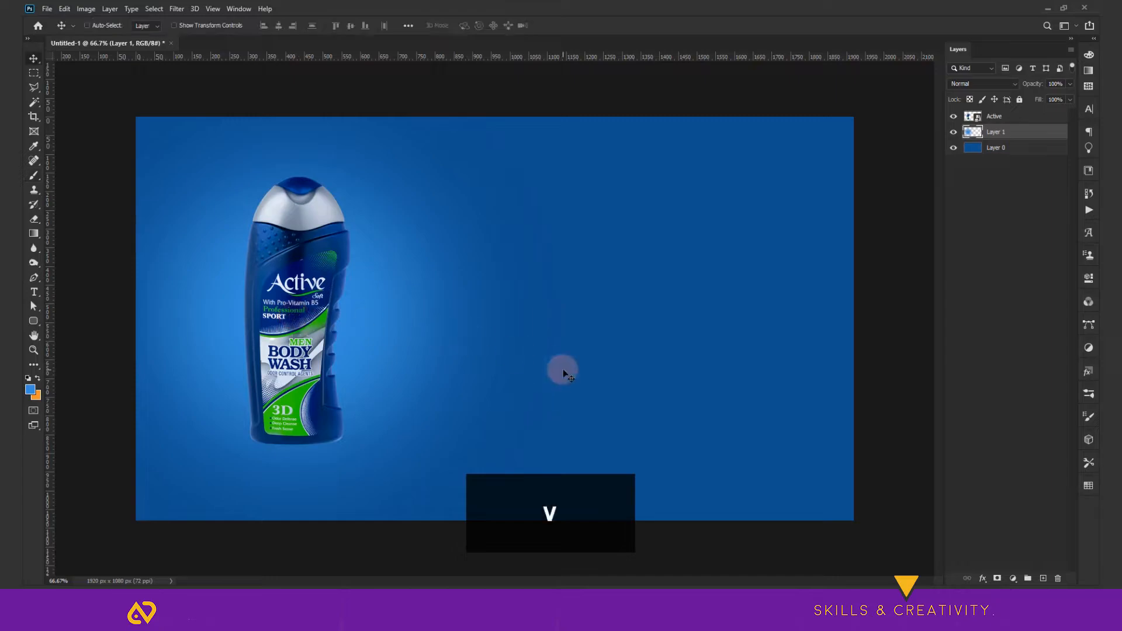
# - Merge the painted glow layer with the blue background layer
pyautogui.click(1010, 153)
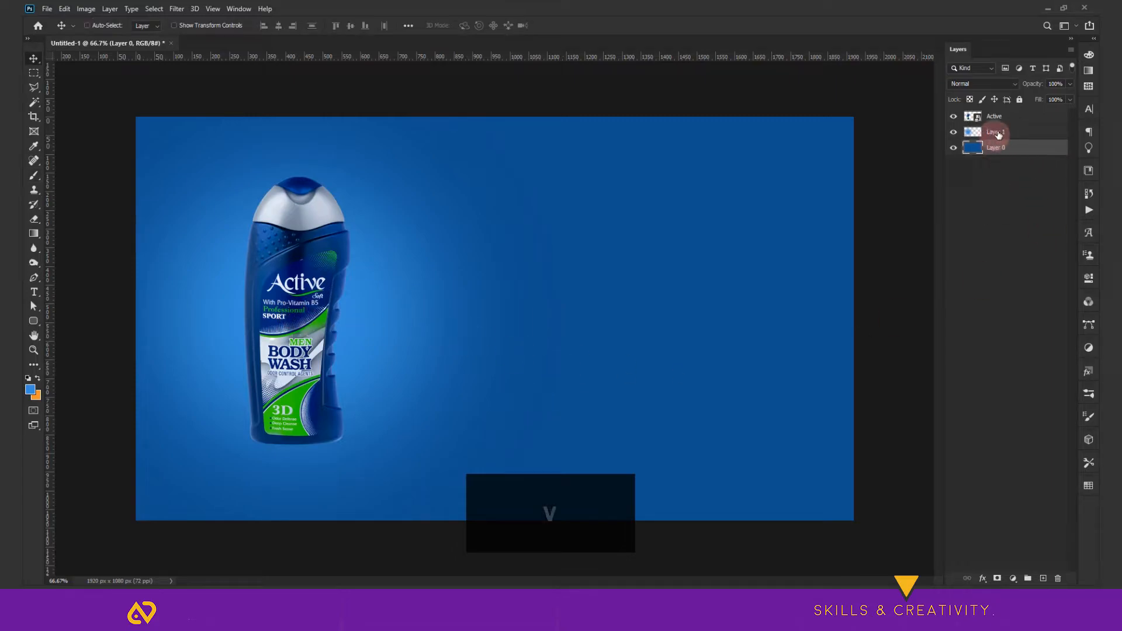
pyautogui.keyDown('ctrl'); pyautogui.click(996, 132); pyautogui.keyUp('ctrl')
pyautogui.hotkey('ctrl', 'e')
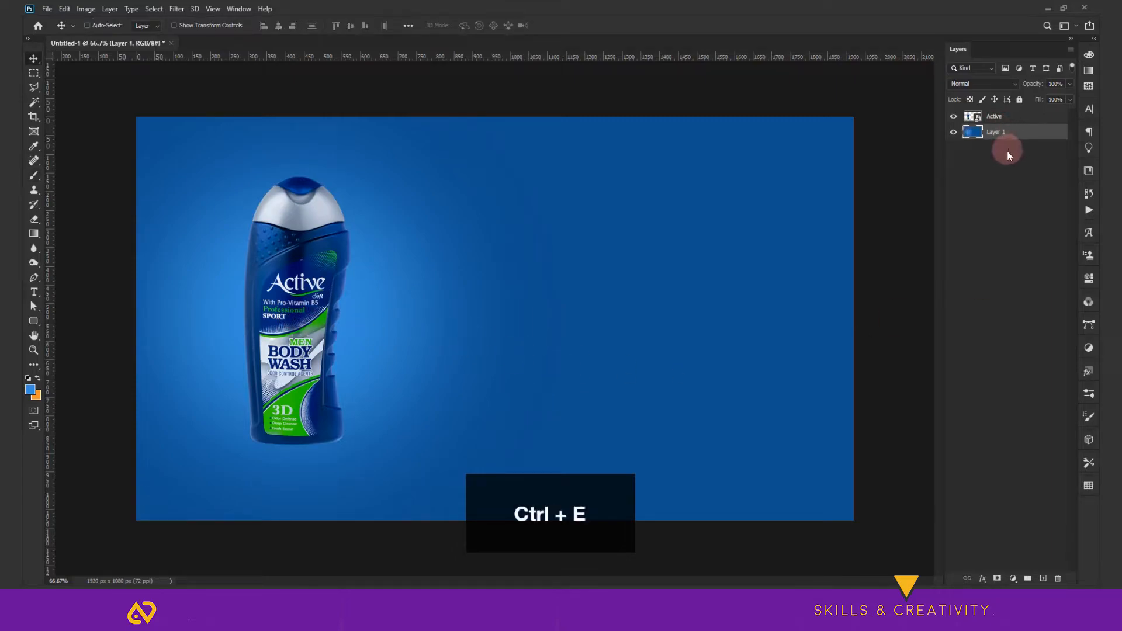
# - Duplicate the merged background and squash the copy to about a third of its height along the canvas's lower edge as a floor
pyautogui.hotkey('ctrl', 'j')
pyautogui.hotkey('ctrl', 't')
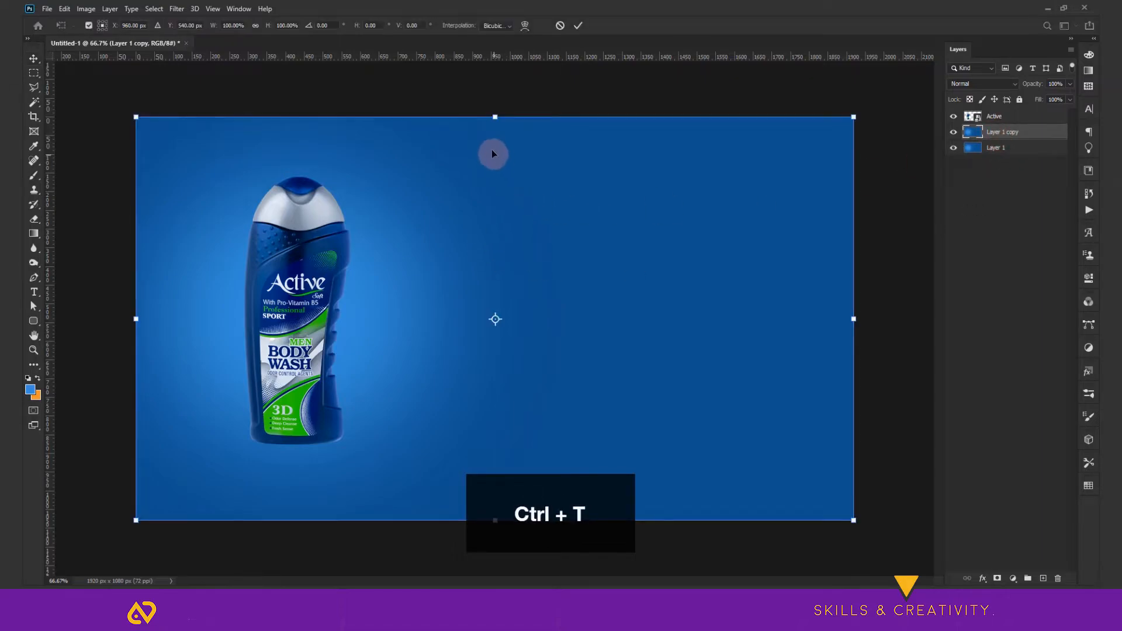
pyautogui.moveTo(495, 118); pyautogui.dragTo(482, 396)
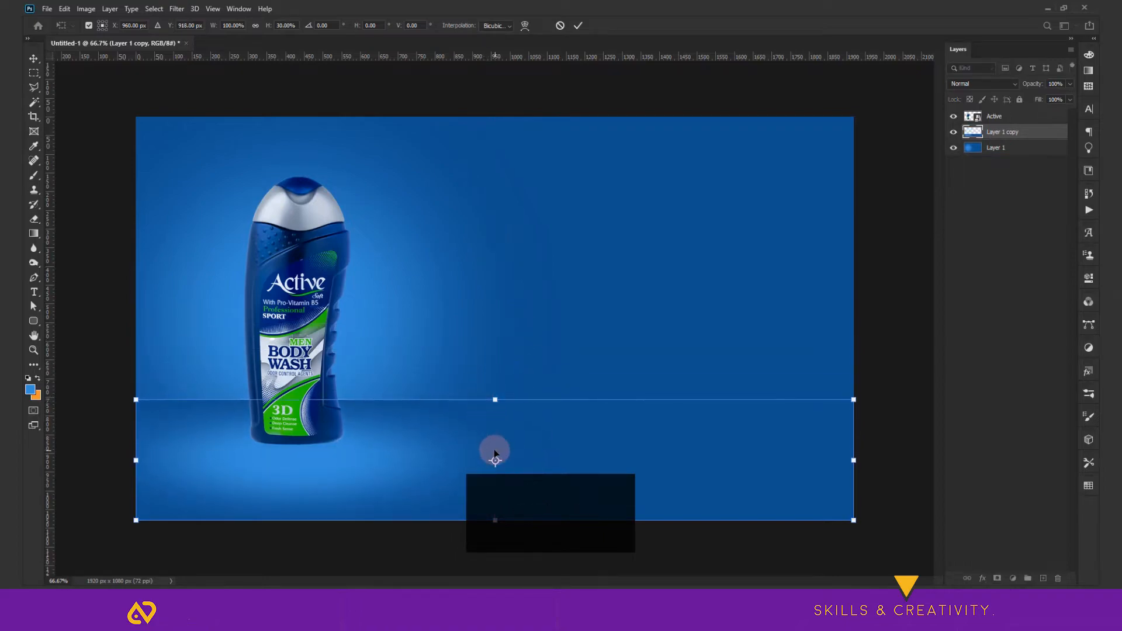
pyautogui.click(215, 73)
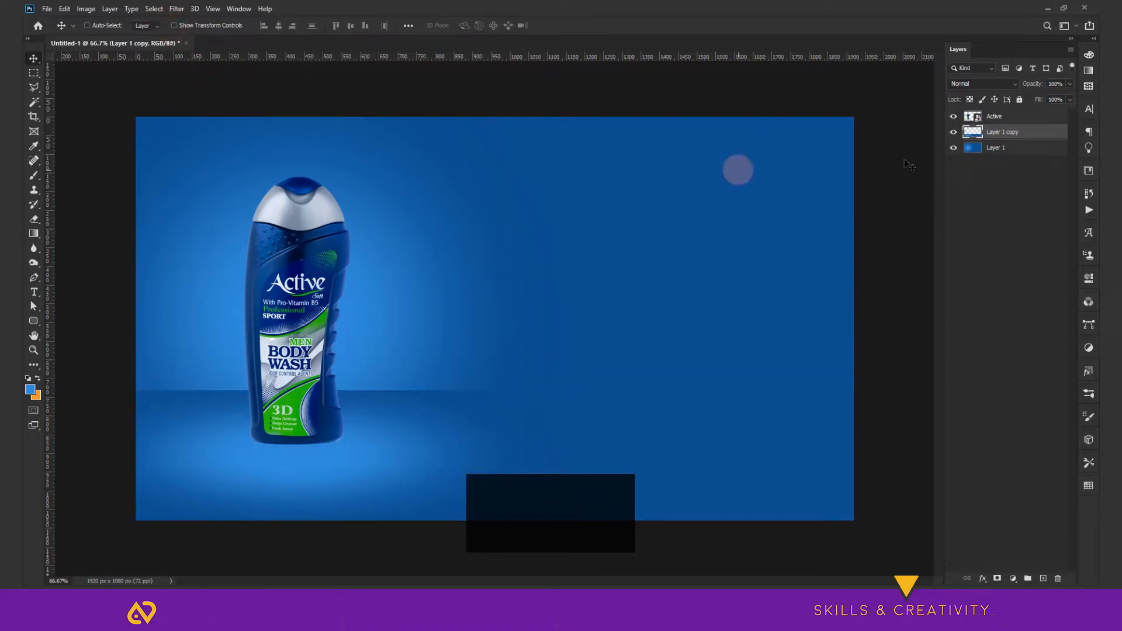
# - Merge the squashed floor copy with the background layer beneath it
pyautogui.keyDown('ctrl'); pyautogui.click(994, 150); pyautogui.keyUp('ctrl')
pyautogui.hotkey('ctrl', 'j')
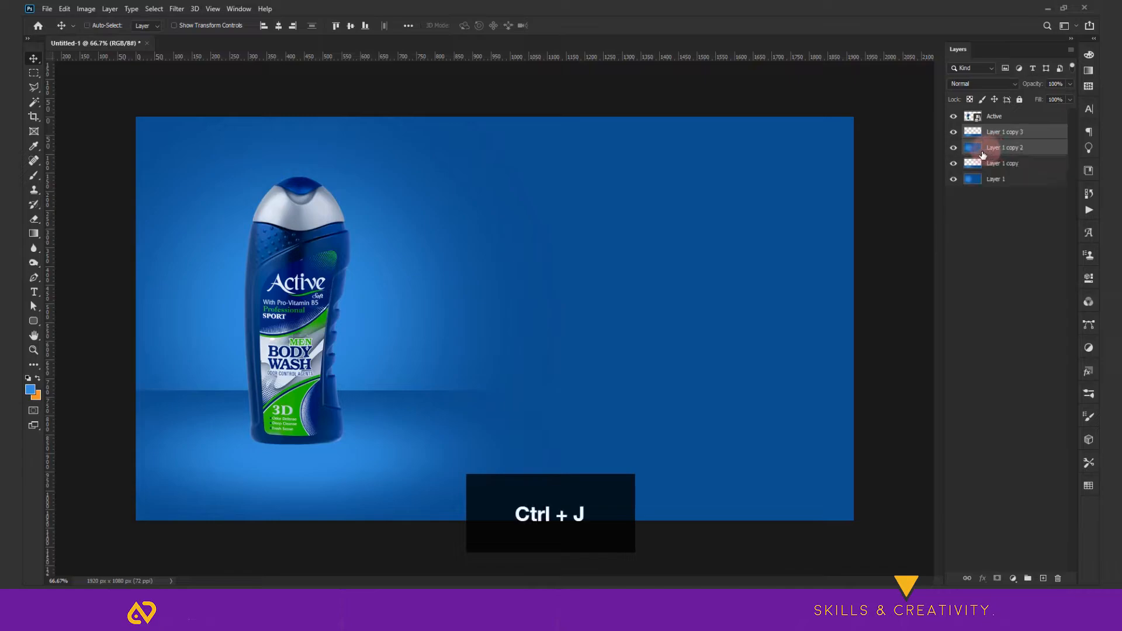
pyautogui.hotkey('ctrl', 'z')
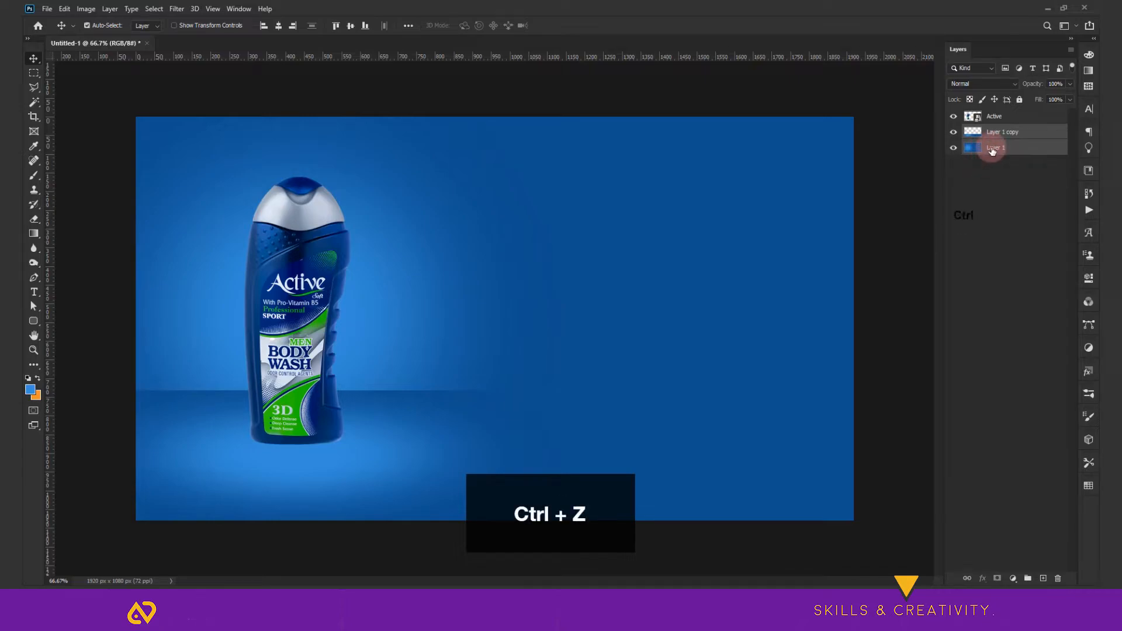
pyautogui.hotkey('ctrl', 'e')
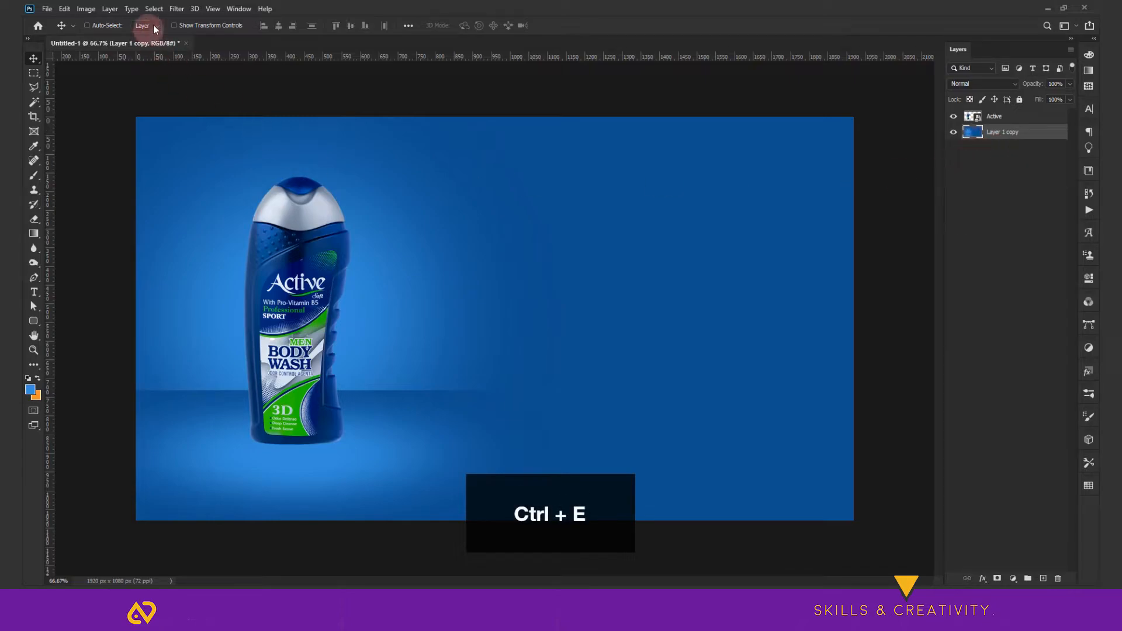
# - Apply a Gaussian Blur to the merged background to soften the horizon line between wall and floor
pyautogui.click(177, 9)
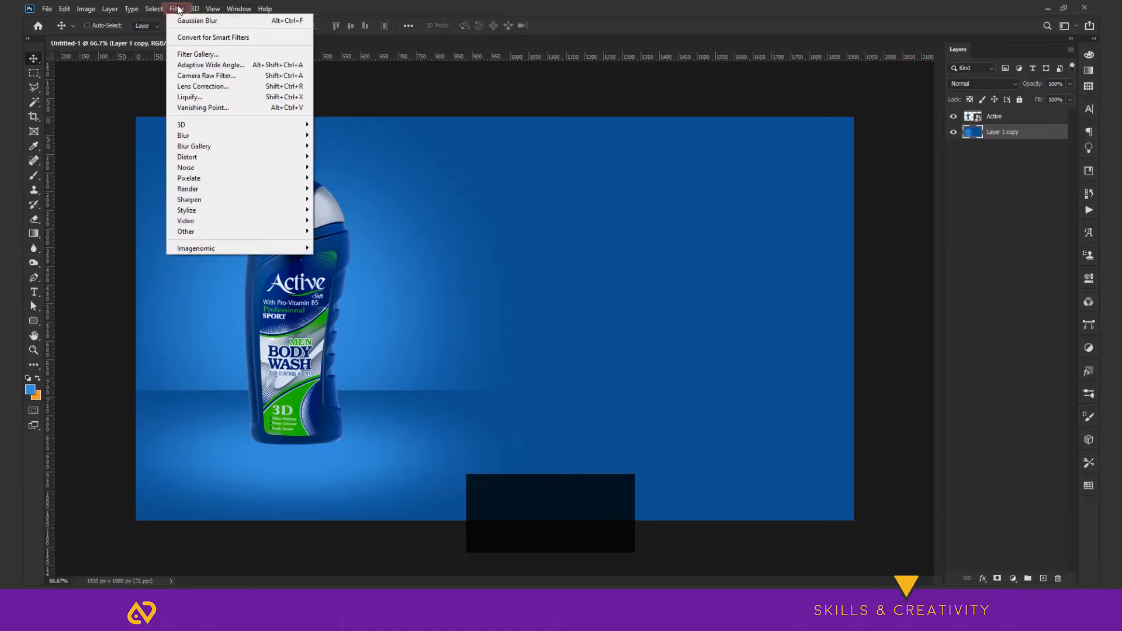
pyautogui.click(210, 137)
pyautogui.click(344, 178)
pyautogui.moveTo(764, 468); pyautogui.dragTo(800, 472)
pyautogui.click(894, 318)
# - Add an empty layer for the bottle's shadow and place it between the Active layer and the background
pyautogui.click(1022, 133)
pyautogui.click(1005, 120)
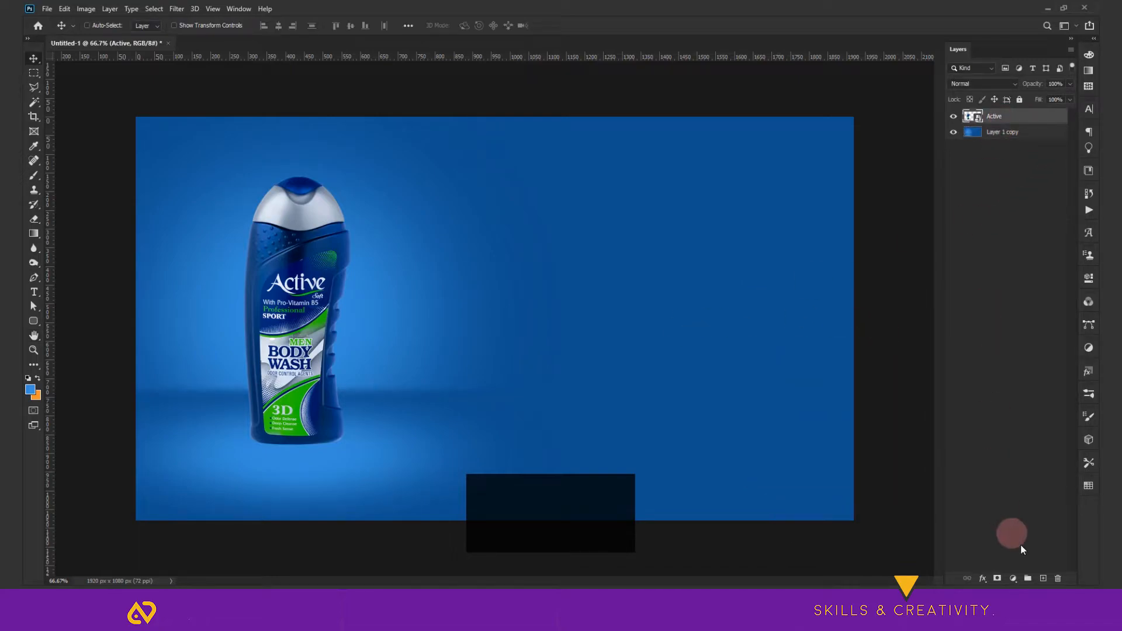
pyautogui.click(1043, 578)
pyautogui.moveTo(996, 117); pyautogui.dragTo(999, 143)
# - Shape the brush into a flattened soft ellipse about 296 px wide with 3% hardness for the shadow under the bottle
pyautogui.press('b')
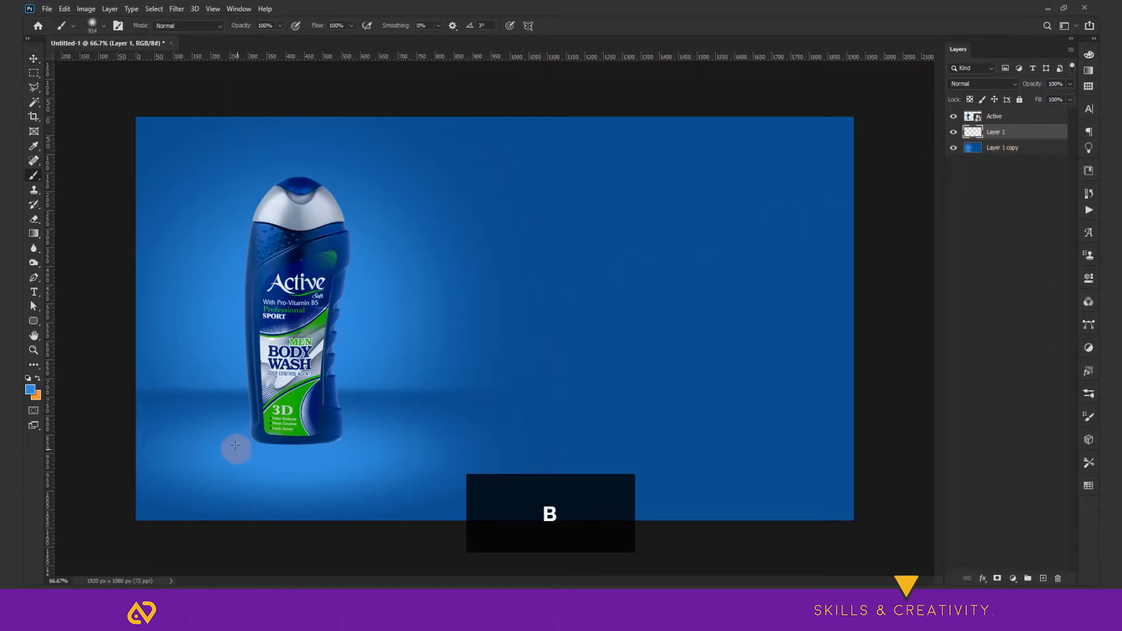
pyautogui.moveTo(240, 426); pyautogui.dragTo(148, 427)
pyautogui.moveTo(279, 426); pyautogui.dragTo(248, 428)
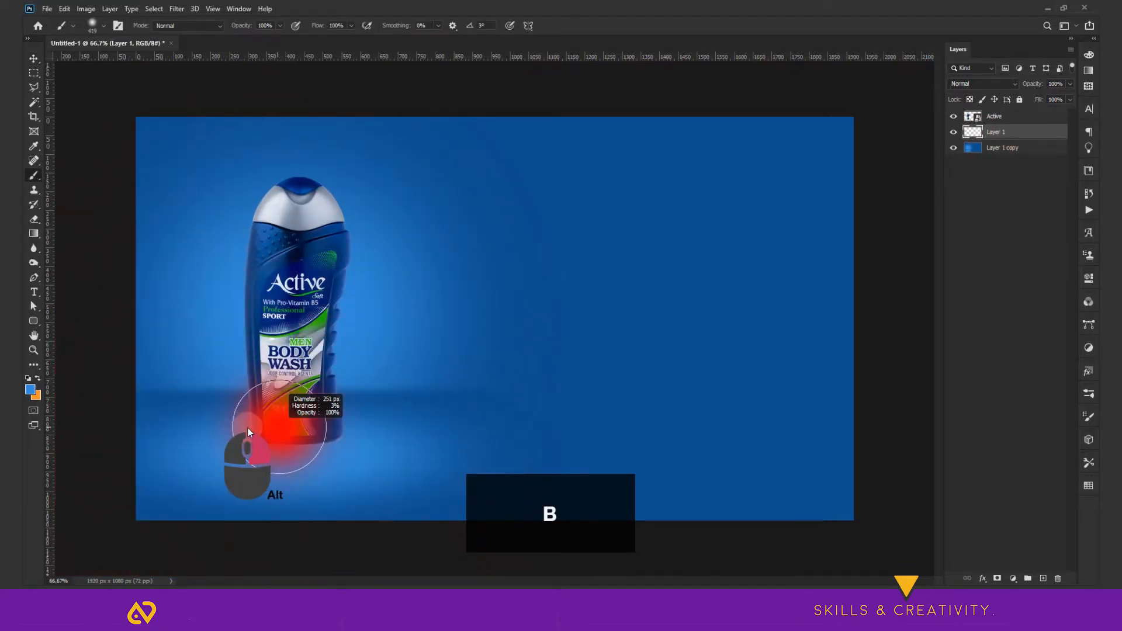
pyautogui.click(102, 26)
pyautogui.moveTo(55, 77); pyautogui.dragTo(54, 72)
pyautogui.click(72, 65)
pyautogui.moveTo(56, 70); pyautogui.dragTo(56, 69)
pyautogui.moveTo(304, 441); pyautogui.dragTo(313, 447)
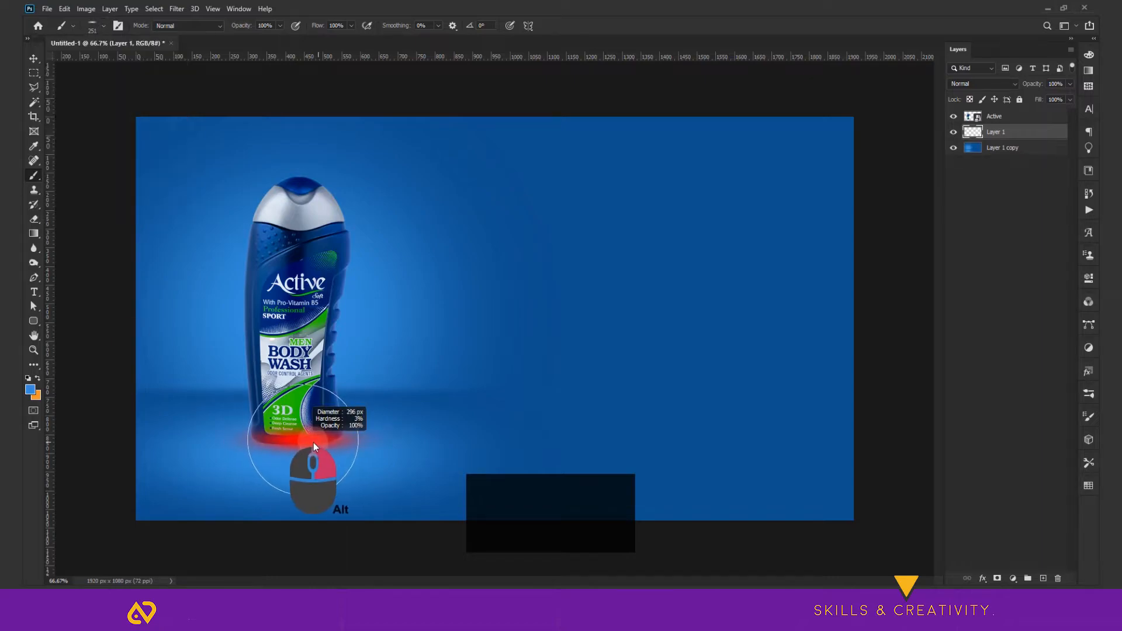
# - Set the foreground color to the dark blue #00427a for the shadow
pyautogui.click(29, 389)
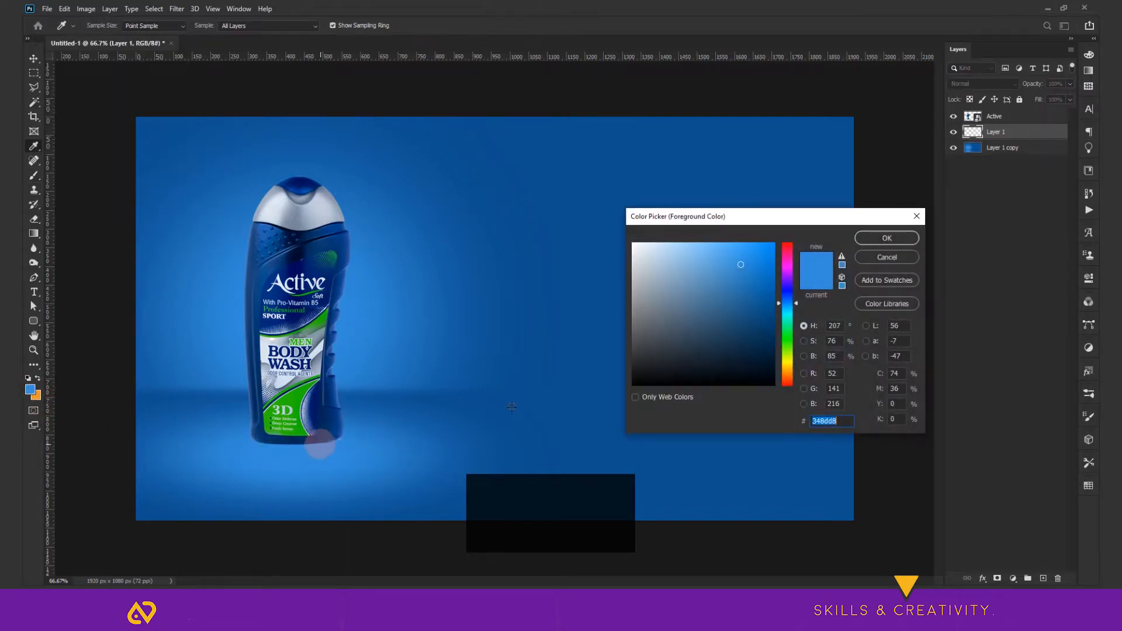
pyautogui.moveTo(761, 333); pyautogui.dragTo(776, 317)
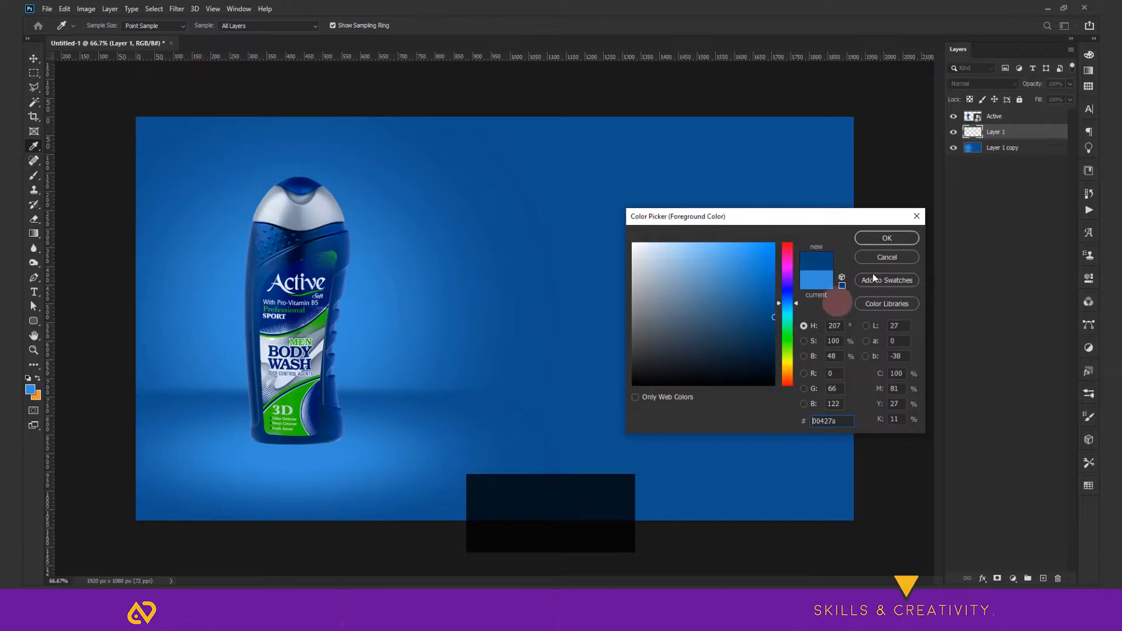
pyautogui.click(886, 238)
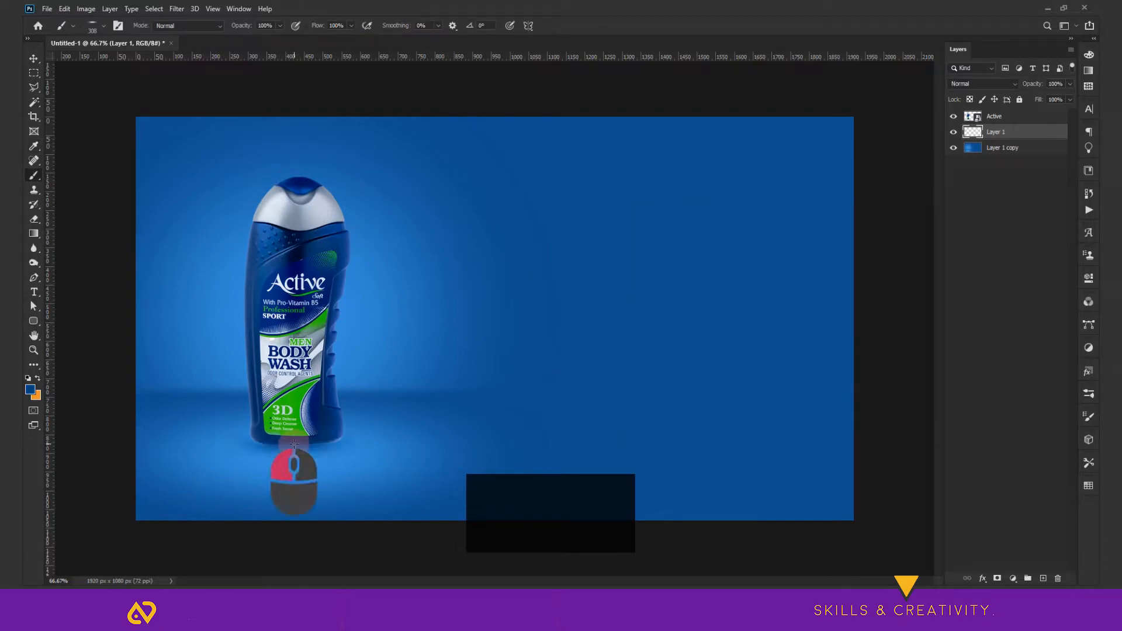
# - Paint a soft dark blue shadow beneath the bottle's base, plus a wider one on a separate new layer above the first
pyautogui.hotkey('ctrl', 'z')
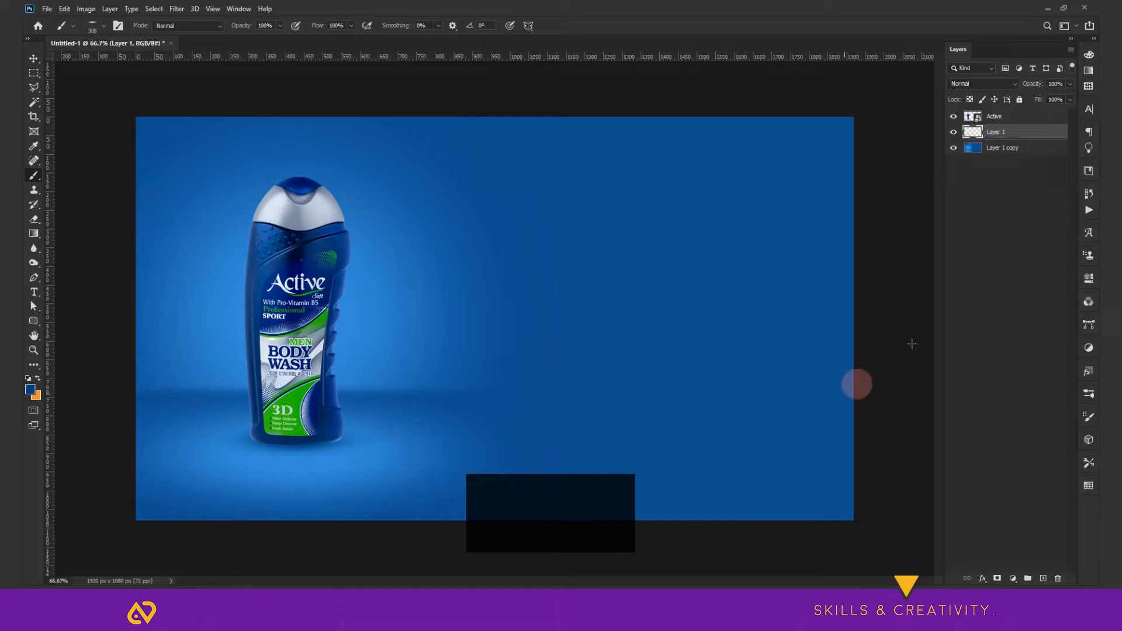
pyautogui.moveTo(300, 449); pyautogui.dragTo(341, 451)
pyautogui.click(296, 444)
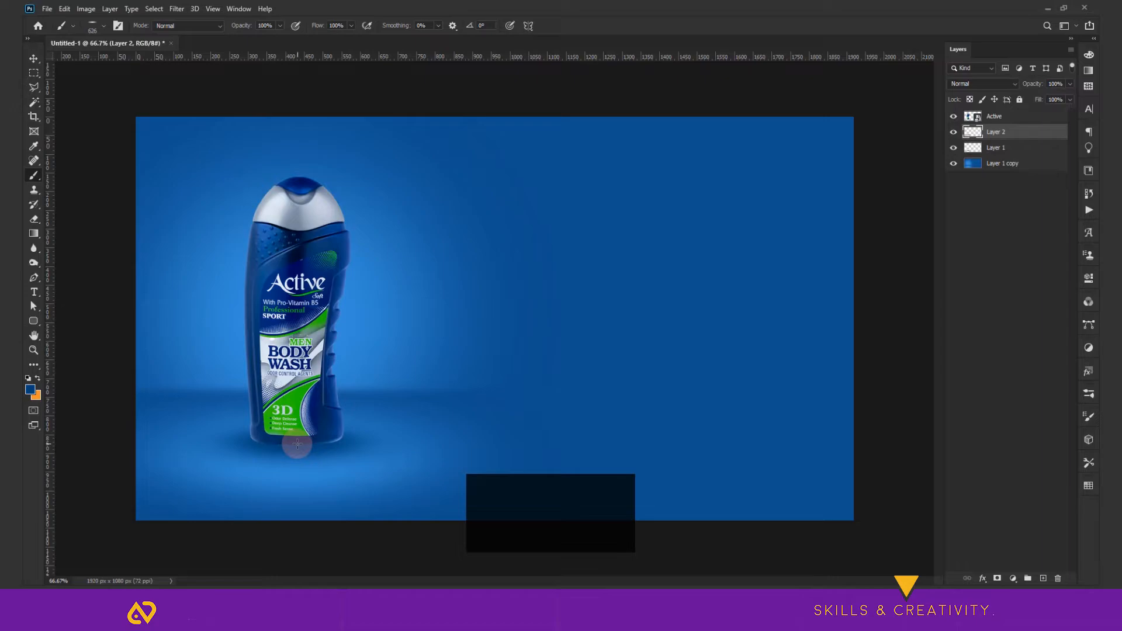
pyautogui.hotkey('ctrl', 'z')
pyautogui.click(299, 437)
pyautogui.moveTo(299, 437); pyautogui.dragTo(311, 440)
pyautogui.click(300, 441)
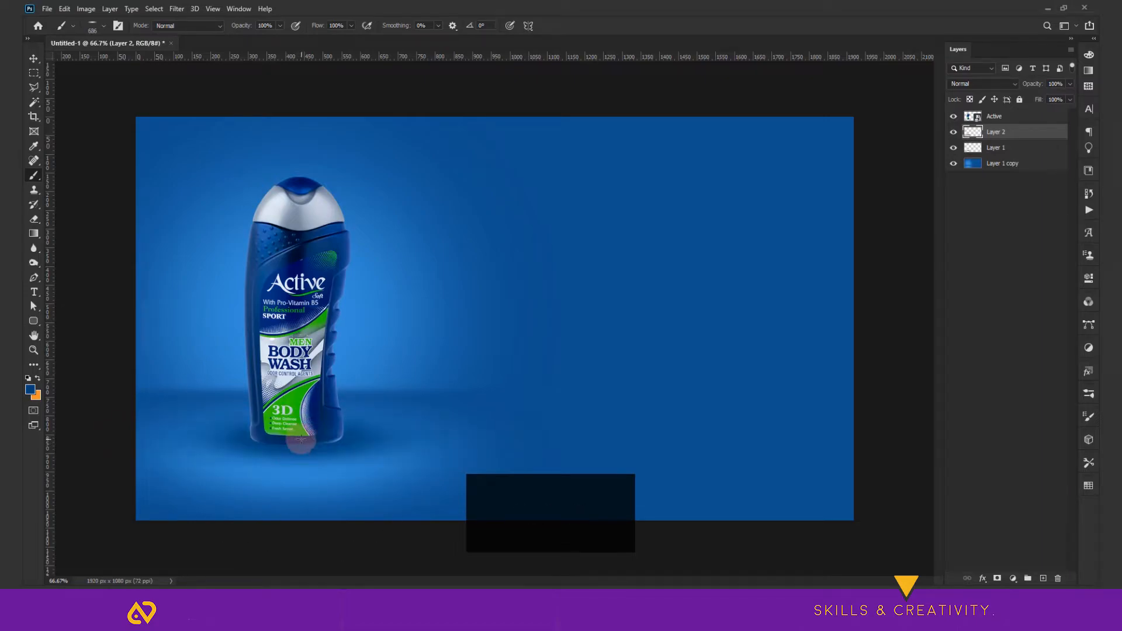
# - Set the opacity and fill of the wider shadow layer to 50%
pyautogui.hotkey('alt', 'v')
pyautogui.click(1055, 84)
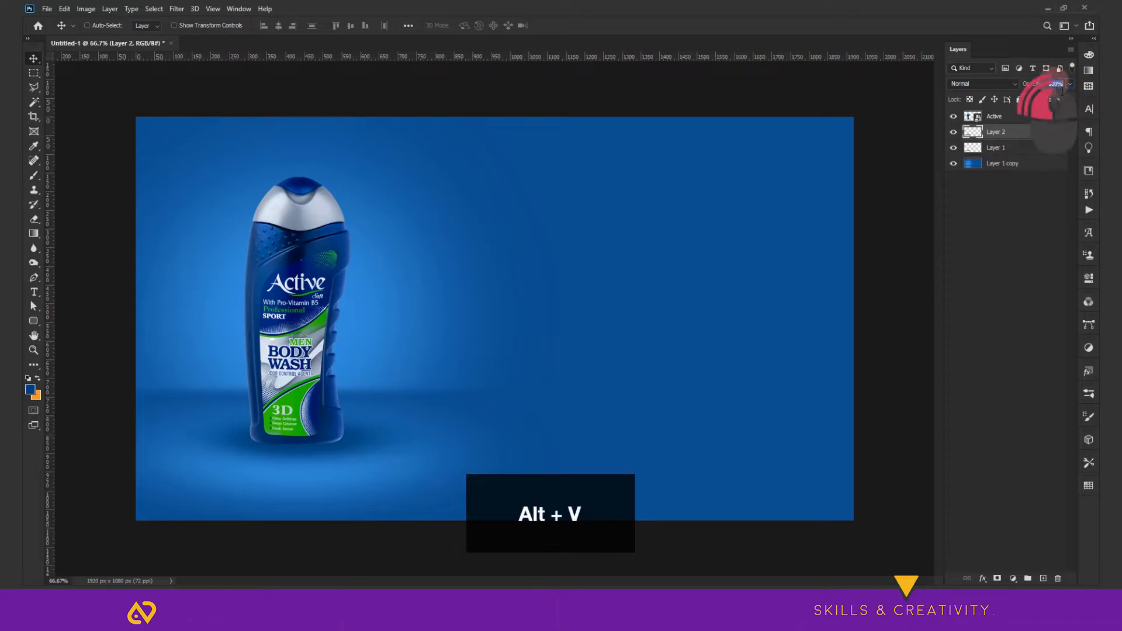
pyautogui.write('50')
pyautogui.press('Tab')
pyautogui.write('50')
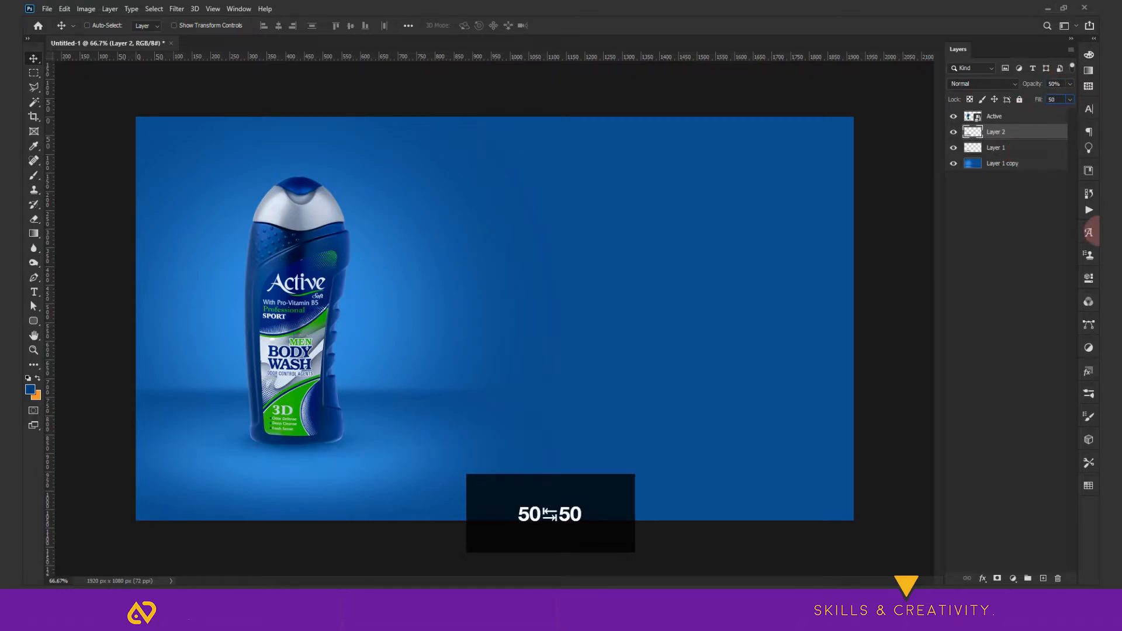
# - Set both the opacity and the fill of the wider shadow layer to 70%
pyautogui.press('Tab')
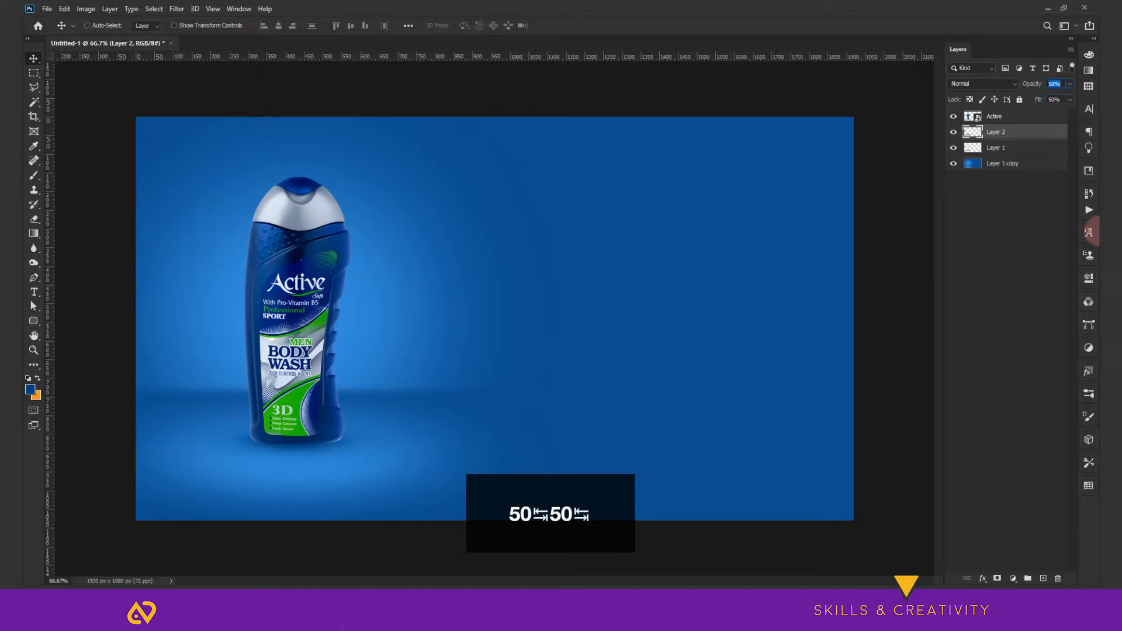
pyautogui.write('70')
pyautogui.press('Tab')
pyautogui.write('70')
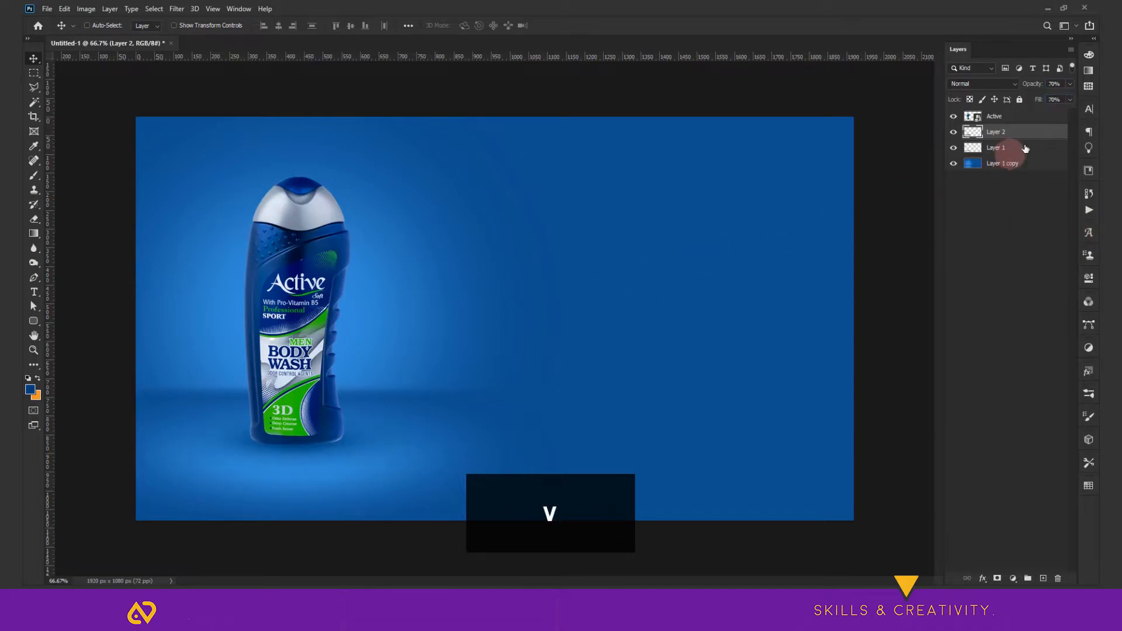
# - Duplicate the Active bottle layer and flip the copy vertically
pyautogui.click(1006, 119)
pyautogui.hotkey('ctrl', 'j')
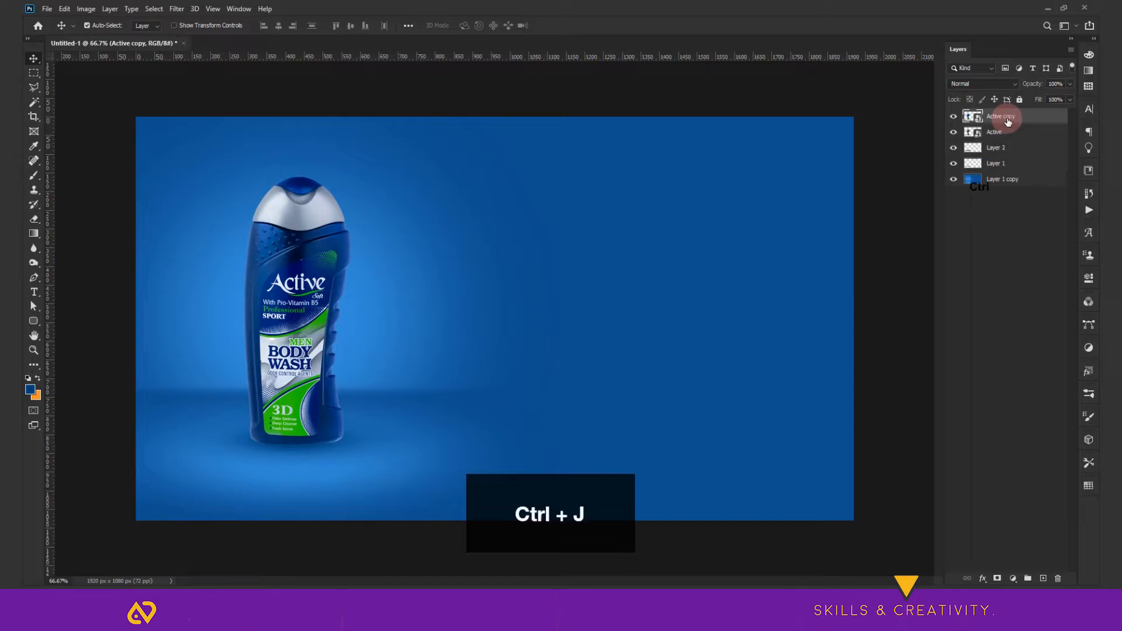
pyautogui.hotkey('ctrl', 't')
pyautogui.rightClick(314, 303)
pyautogui.click(363, 486)
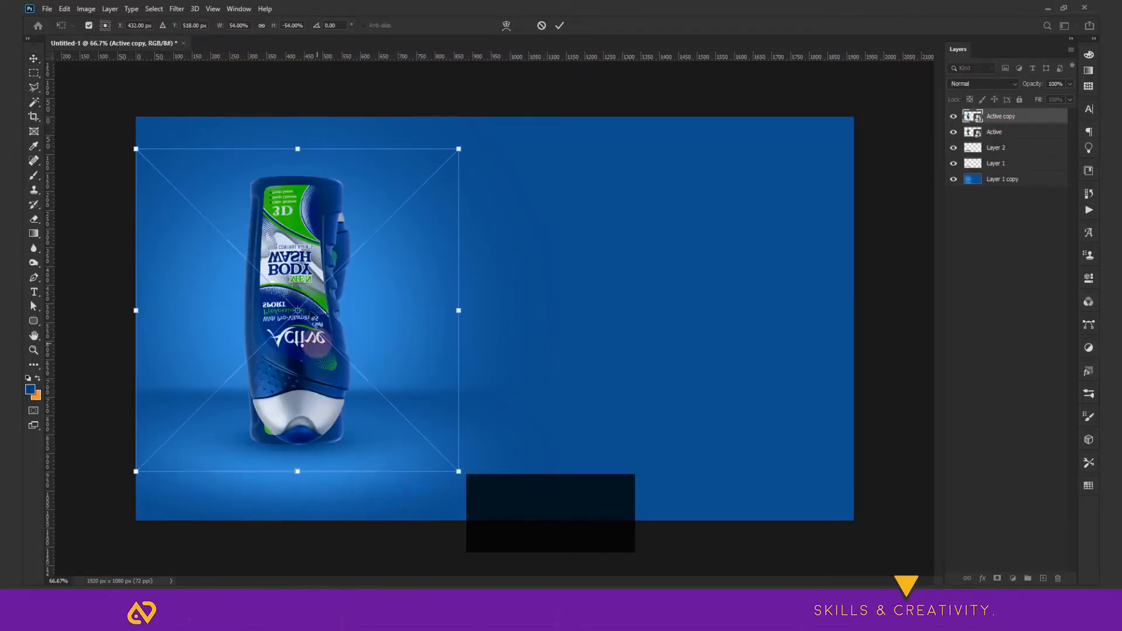
# - Move the flipped copy below the bottle so their bases meet, and stack it beneath the Active layer
pyautogui.moveTo(308, 220); pyautogui.dragTo(314, 487)
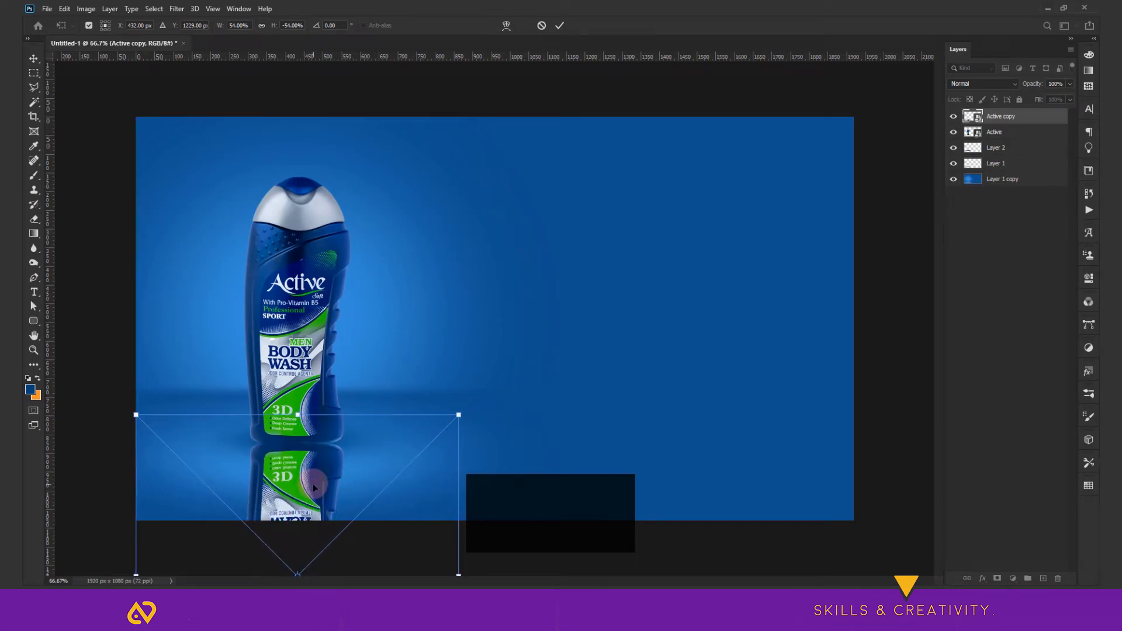
pyautogui.press('Return')
pyautogui.moveTo(1031, 117); pyautogui.dragTo(1031, 138)
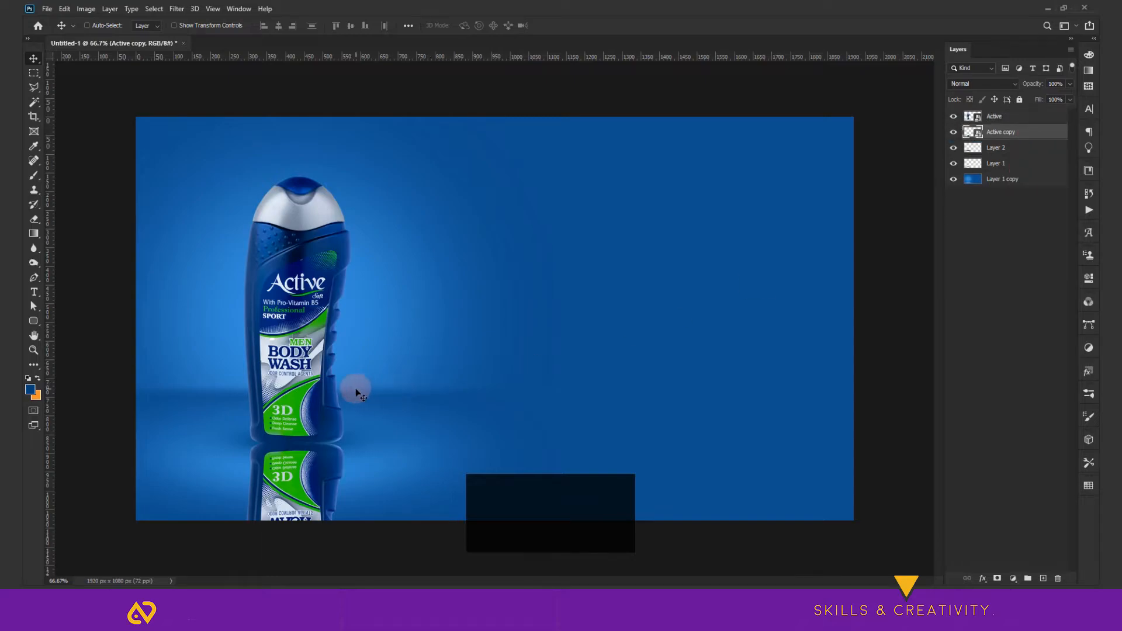
# - Warp the upper edge of the flipped copy so the reflection follows the curve of the bottle's base
pyautogui.hotkey('ctrl', 't')
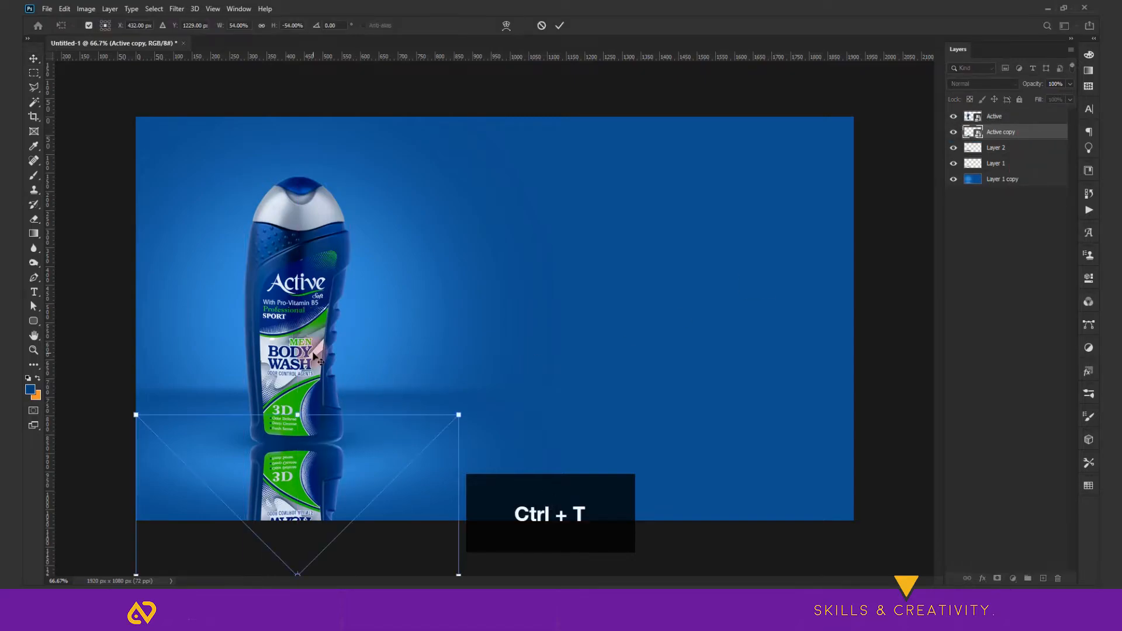
pyautogui.click(506, 26)
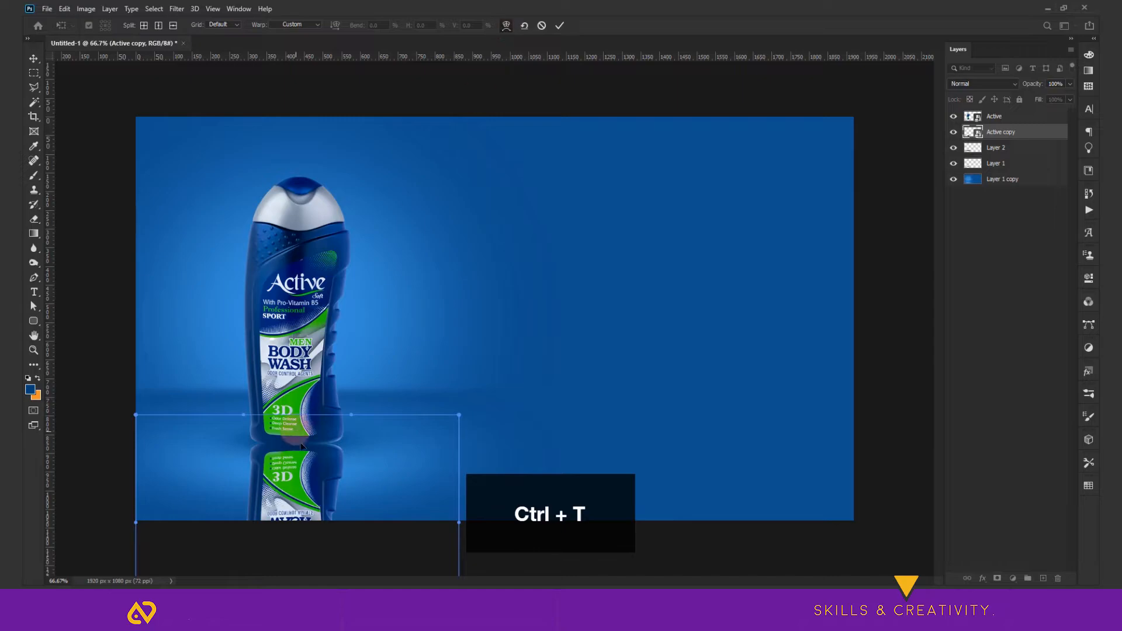
pyautogui.moveTo(336, 451); pyautogui.dragTo(348, 404)
pyautogui.moveTo(247, 422); pyautogui.dragTo(246, 422)
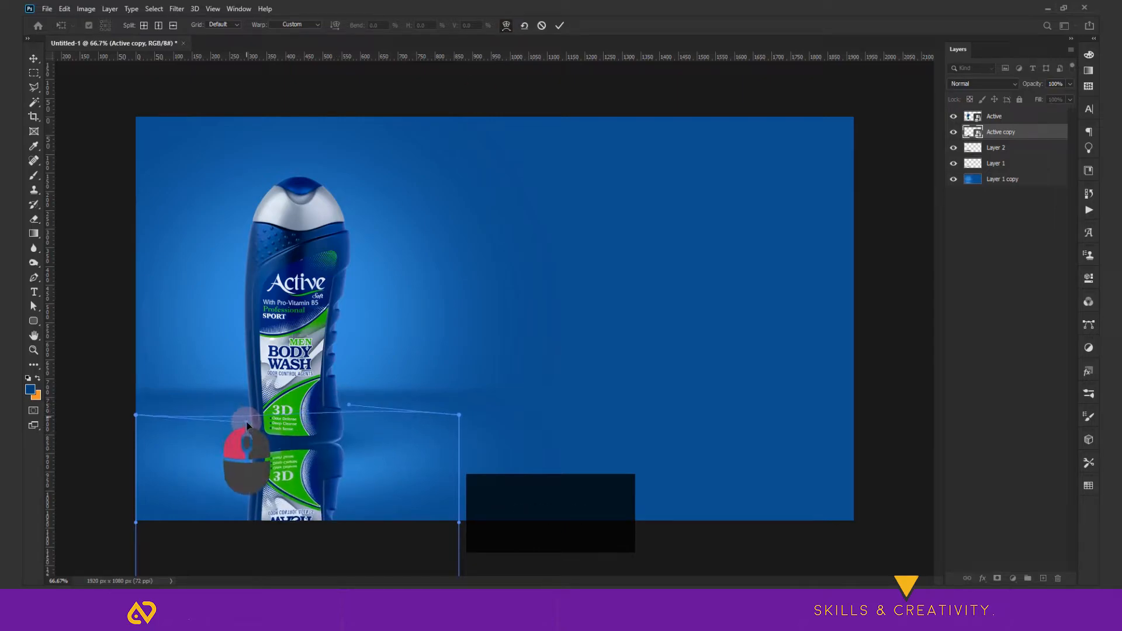
pyautogui.moveTo(136, 415); pyautogui.dragTo(135, 375)
pyautogui.moveTo(459, 414); pyautogui.dragTo(456, 384)
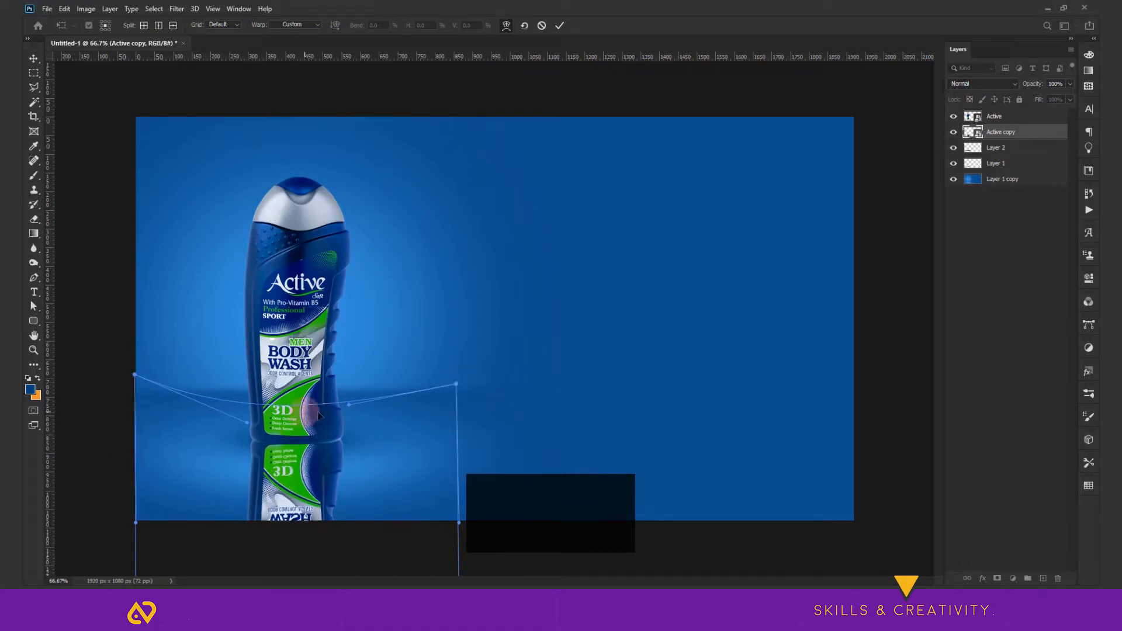
pyautogui.moveTo(349, 406); pyautogui.dragTo(347, 420)
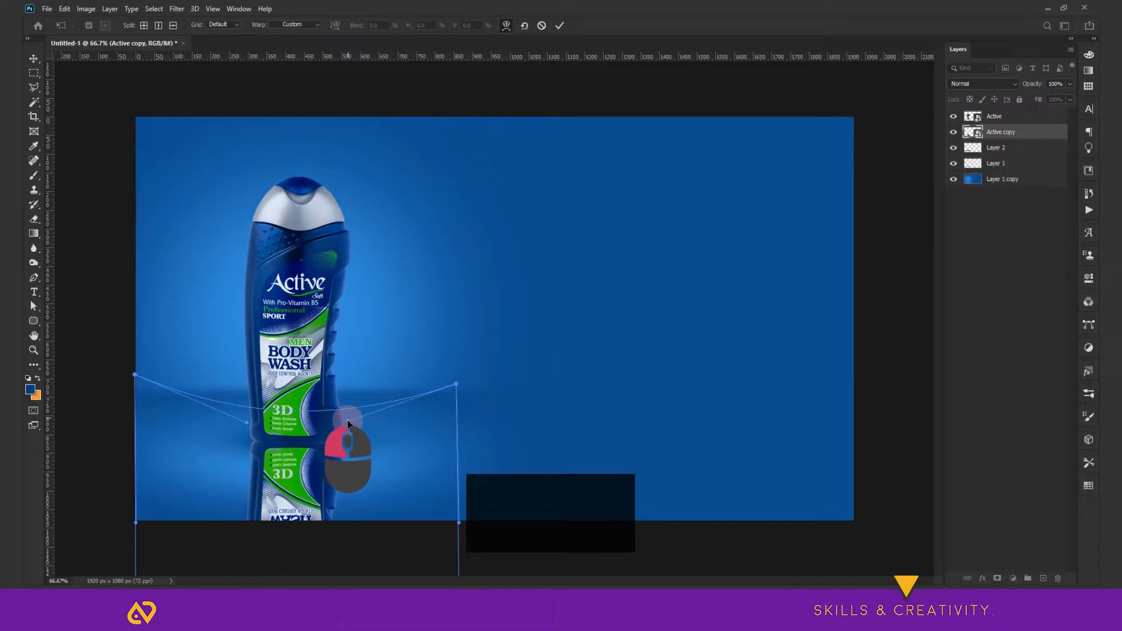
pyautogui.press('Return')
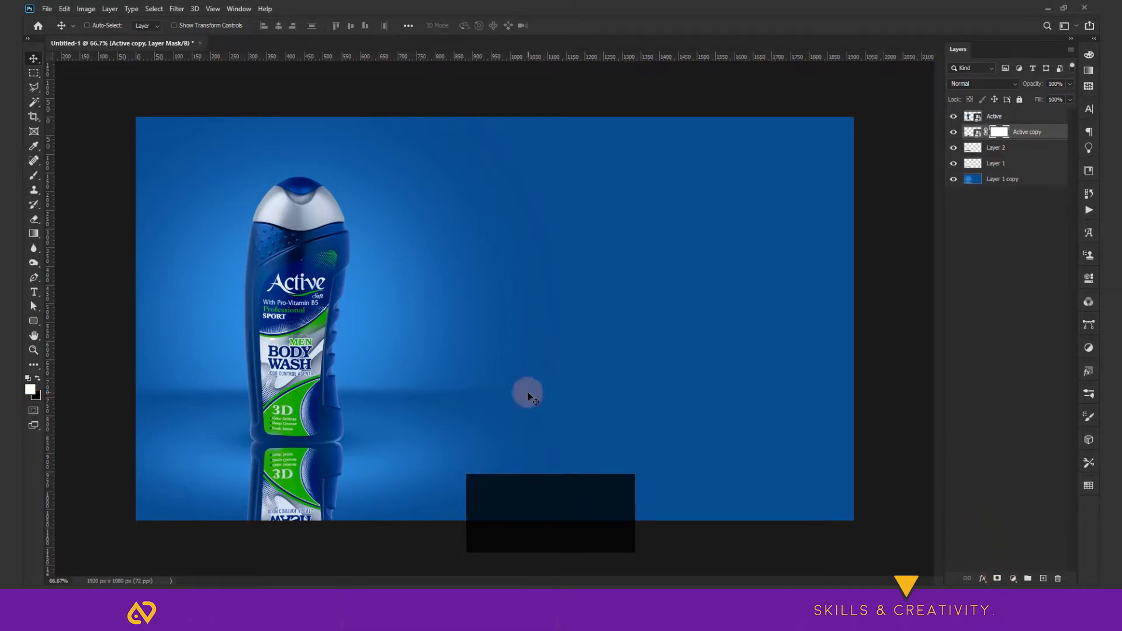
# - Invert the reflection's layer mask to black and make both gradient color stops white #ffffff, fading to transparent
pyautogui.hotkey('ctrl', 'i')
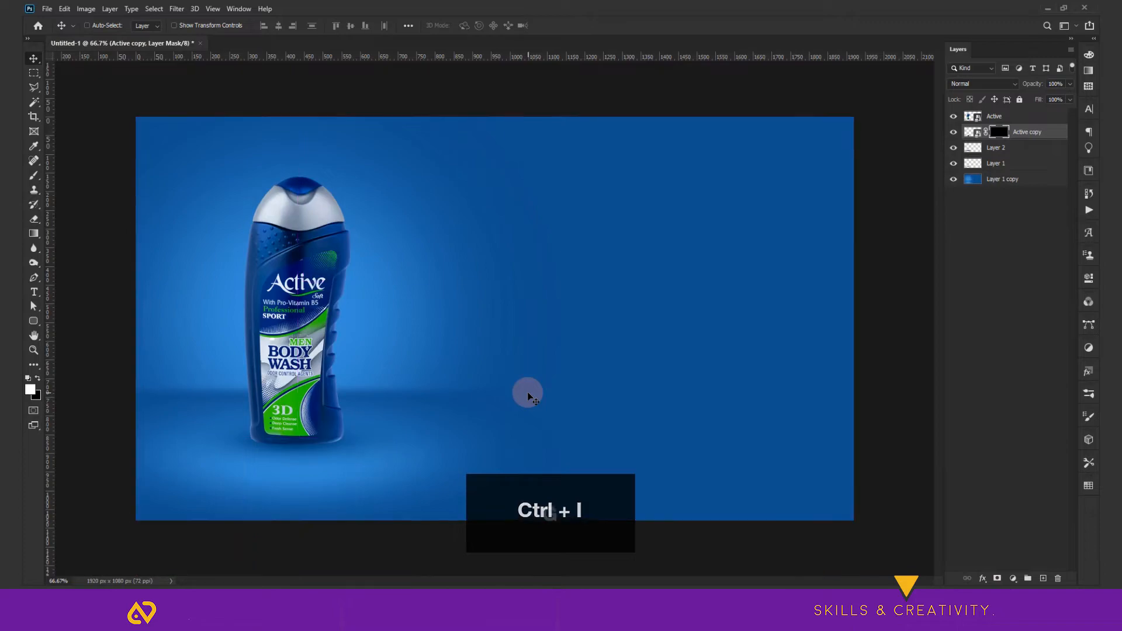
pyautogui.press('g')
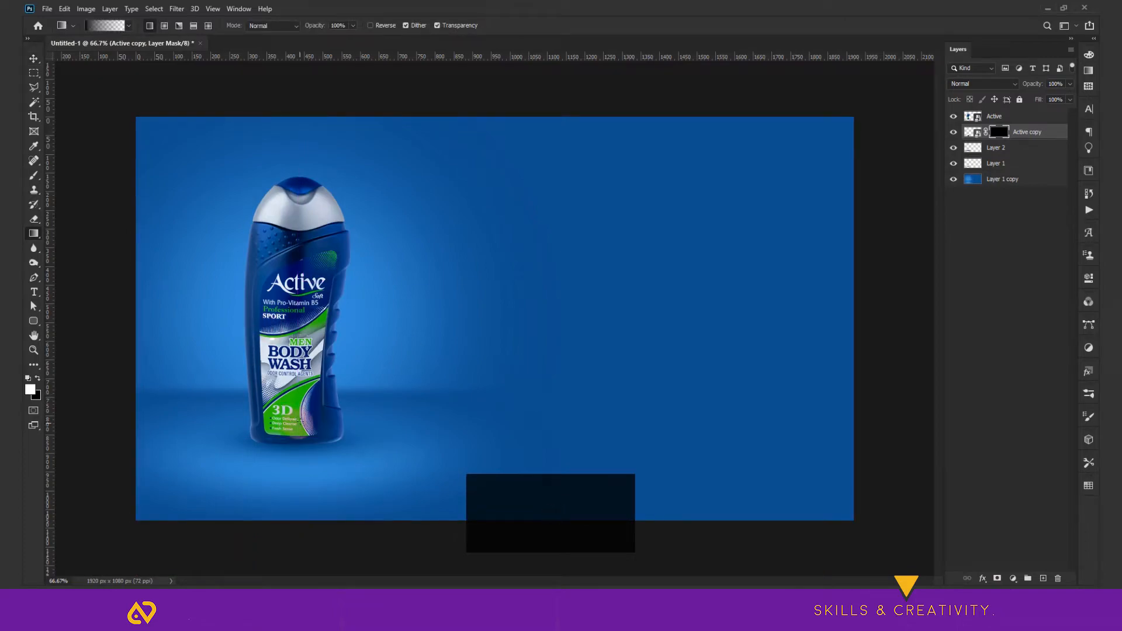
pyautogui.click(101, 26)
pyautogui.click(694, 447)
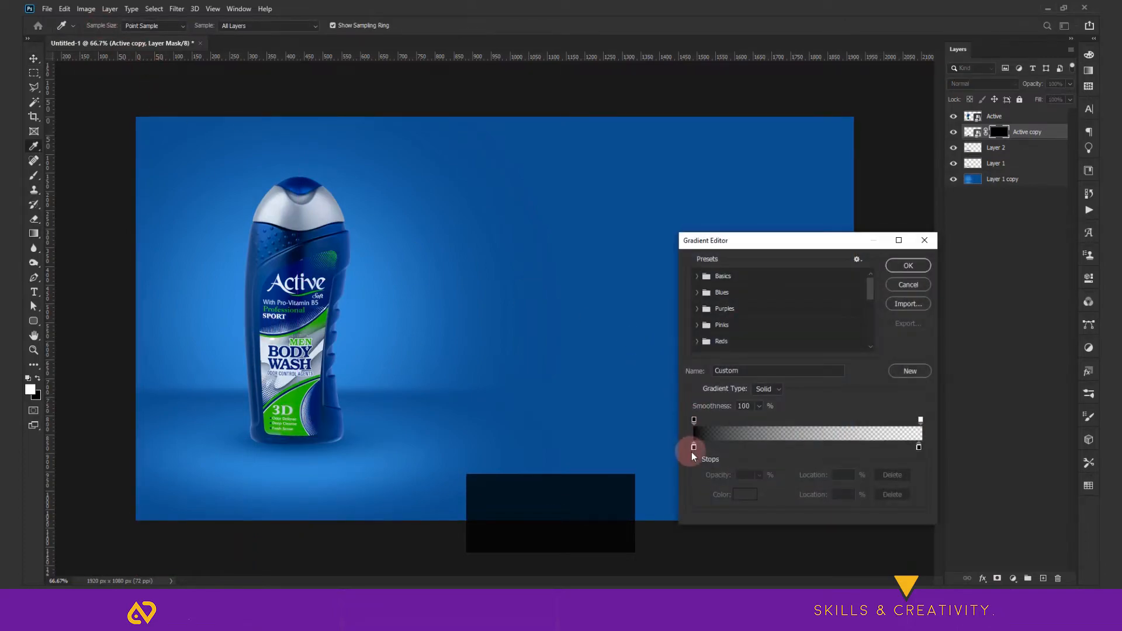
pyautogui.click(741, 499)
pyautogui.moveTo(637, 251); pyautogui.dragTo(582, 215)
pyautogui.click(887, 238)
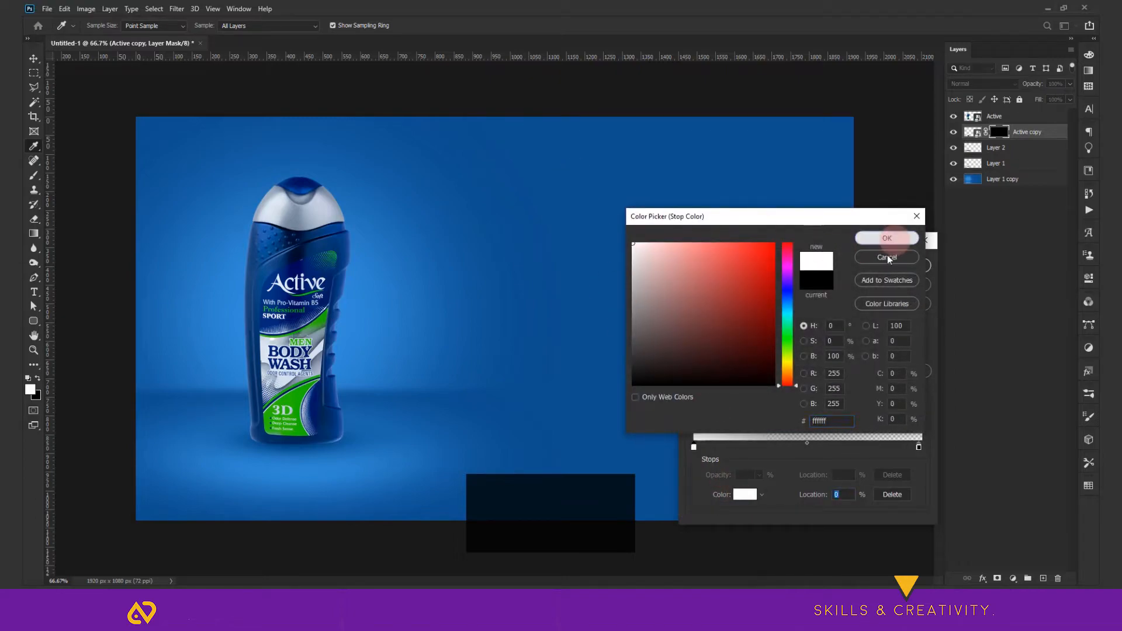
pyautogui.click(919, 447)
pyautogui.click(745, 494)
pyautogui.moveTo(654, 263); pyautogui.dragTo(475, 82)
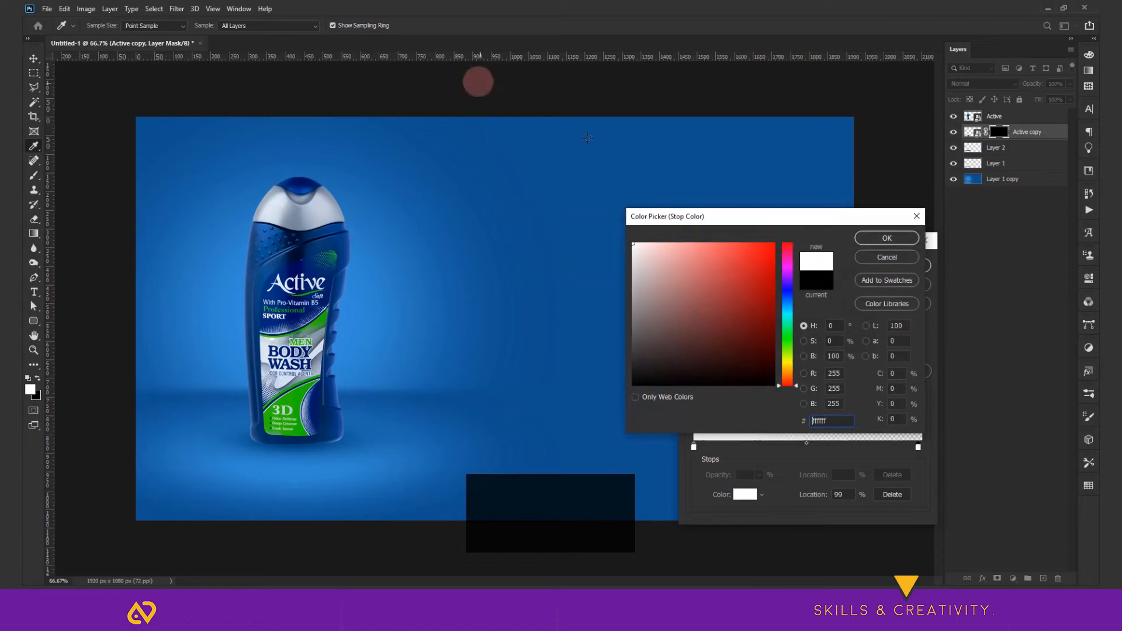
pyautogui.click(877, 239)
pyautogui.click(907, 262)
# - Fade the reflection downward from the bottle's base with the gradient on its mask, and set its opacity and fill to 60%
pyautogui.moveTo(295, 424); pyautogui.dragTo(289, 496)
pyautogui.moveTo(295, 435); pyautogui.dragTo(278, 482)
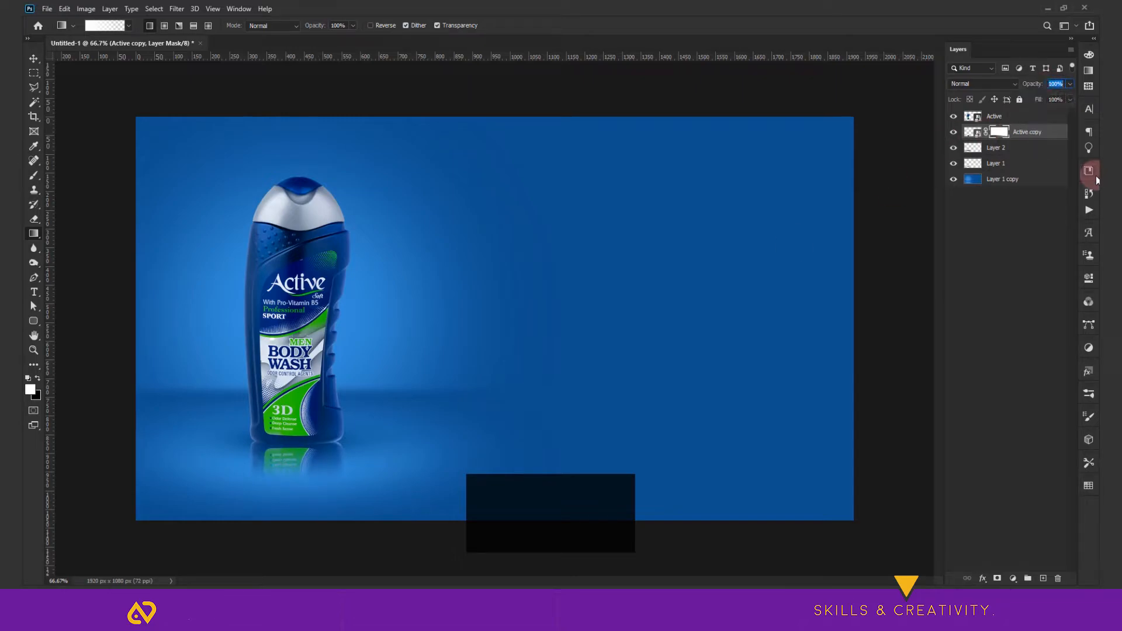
pyautogui.write('60')
pyautogui.press('Tab')
pyautogui.write('60')
pyautogui.press('Return')
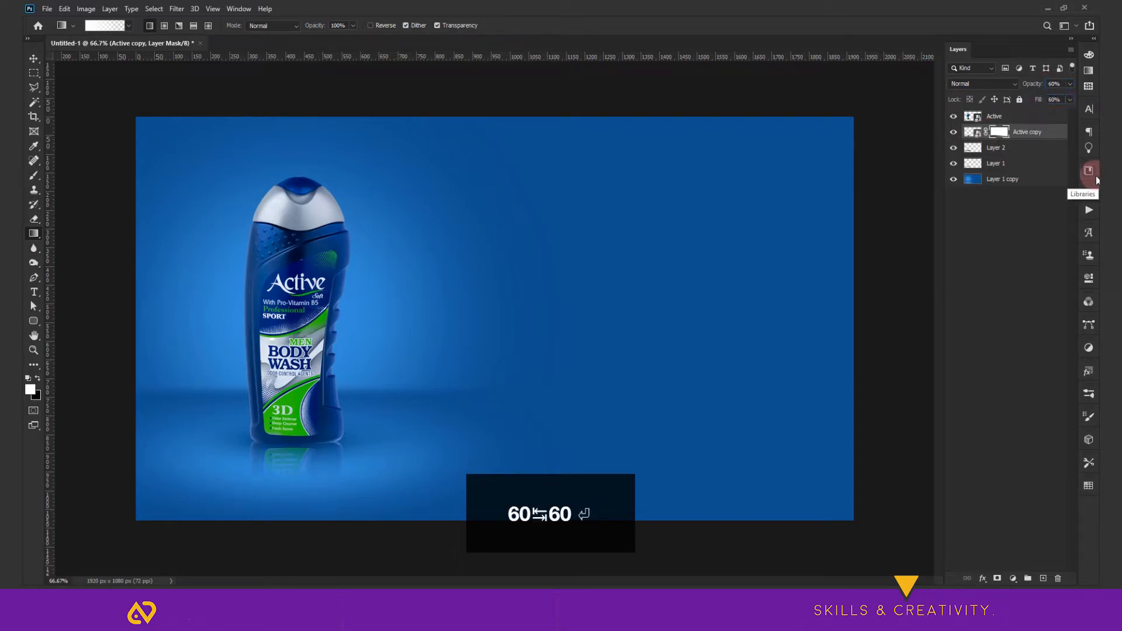
pyautogui.press('v')
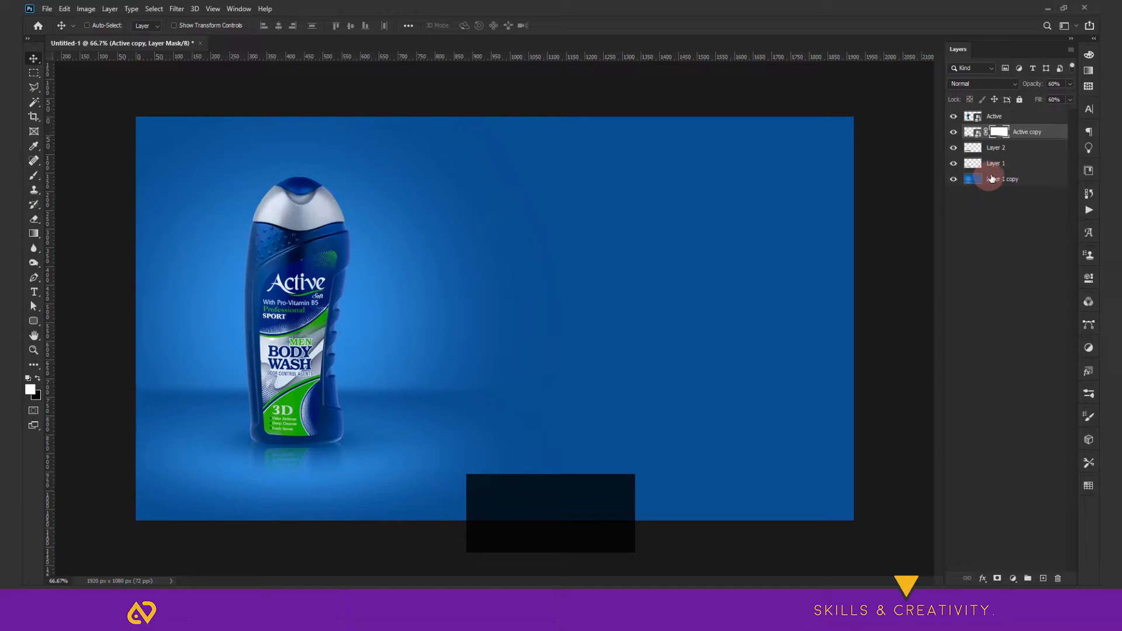
# - Add an empty layer above the Active layer and change its blending mode
pyautogui.click(989, 116)
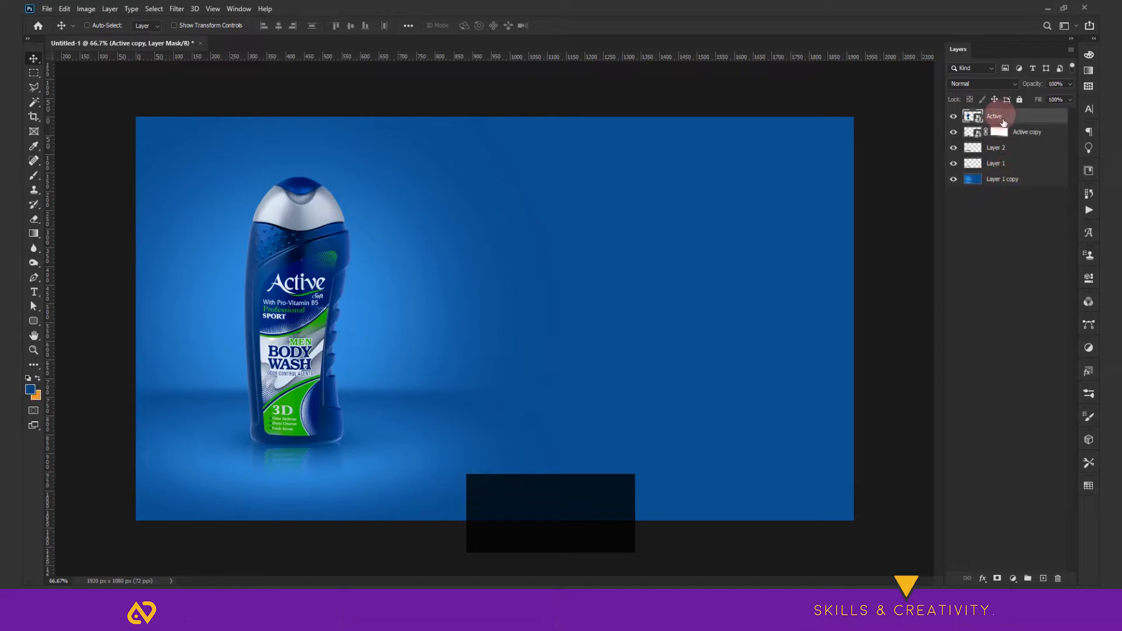
pyautogui.click(1043, 578)
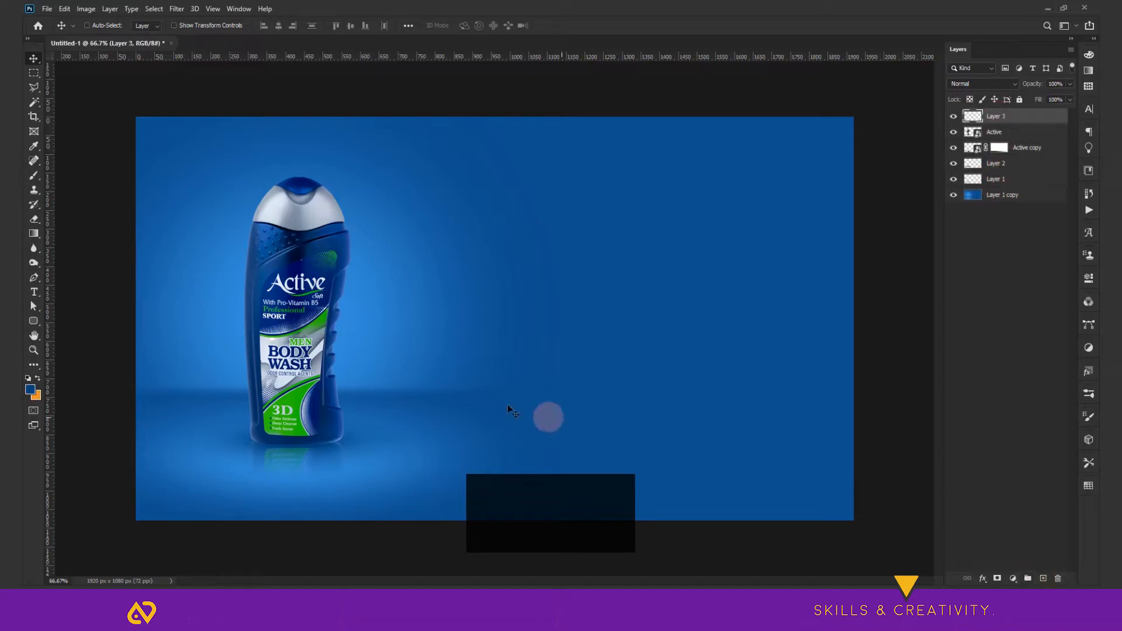
pyautogui.click(982, 84)
pyautogui.click(975, 172)
# - Rotate the flattened soft brush tip to -42°, test it with a dab beside the bottle, and undo the dab
pyautogui.press('b')
pyautogui.keyDown('alt'); pyautogui.rightClick(366, 227); pyautogui.keyUp('alt')
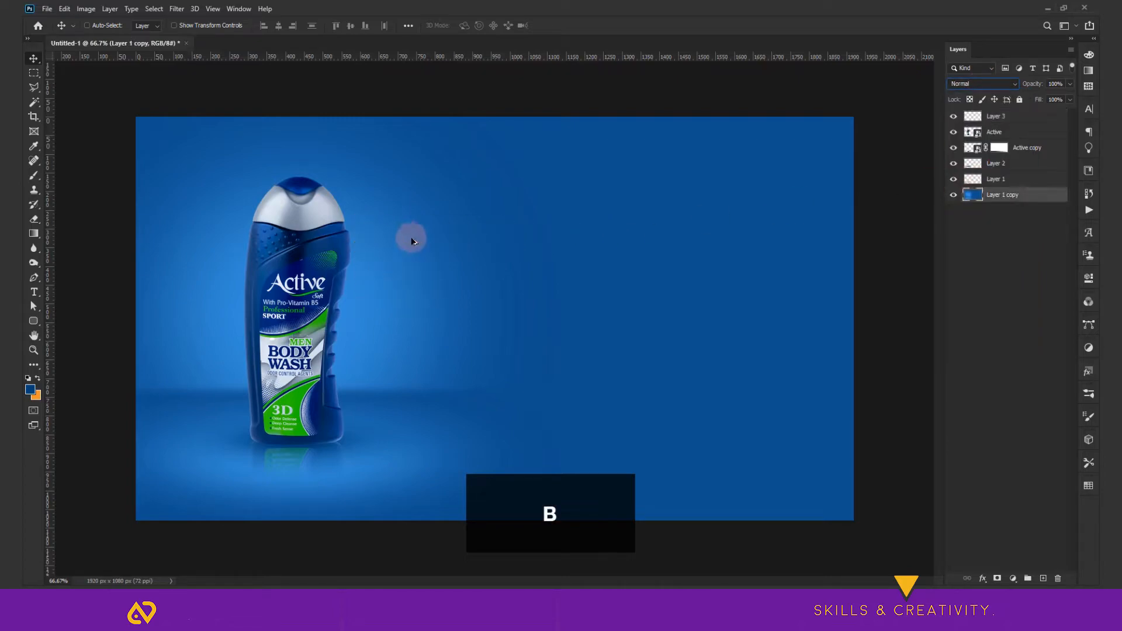
pyautogui.click(34, 174)
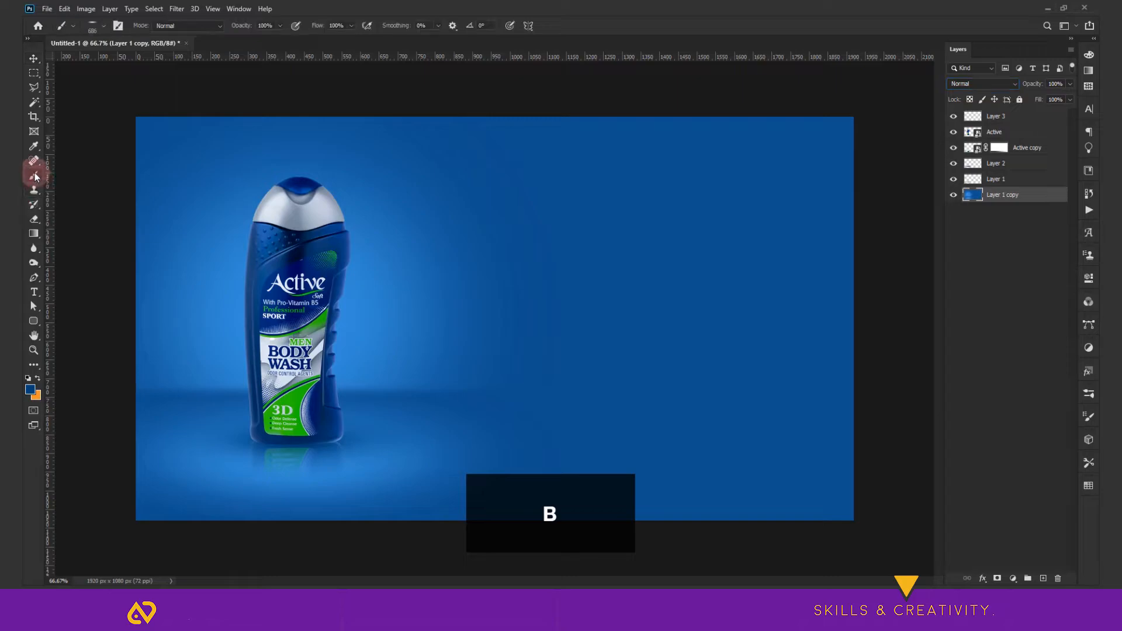
pyautogui.click(73, 25)
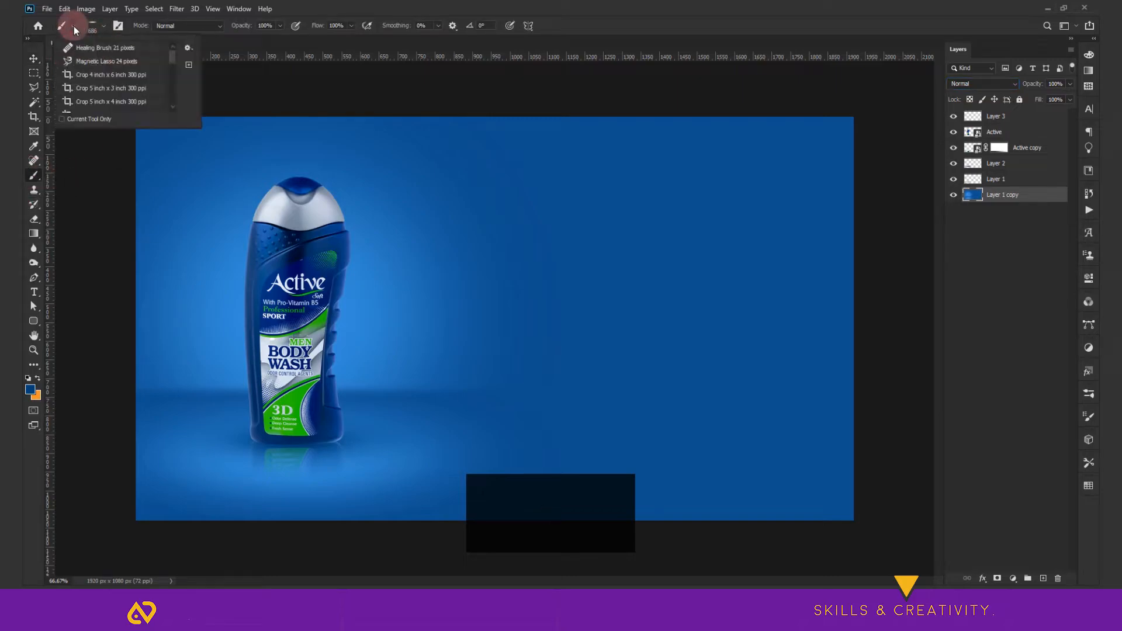
pyautogui.click(93, 26)
pyautogui.moveTo(56, 69)
pyautogui.mouseDown()
pyautogui.moveTo(69, 72)
pyautogui.moveTo(53, 70)
pyautogui.mouseUp()
pyautogui.click(237, 208)
pyautogui.hotkey('ctrl', 'z')
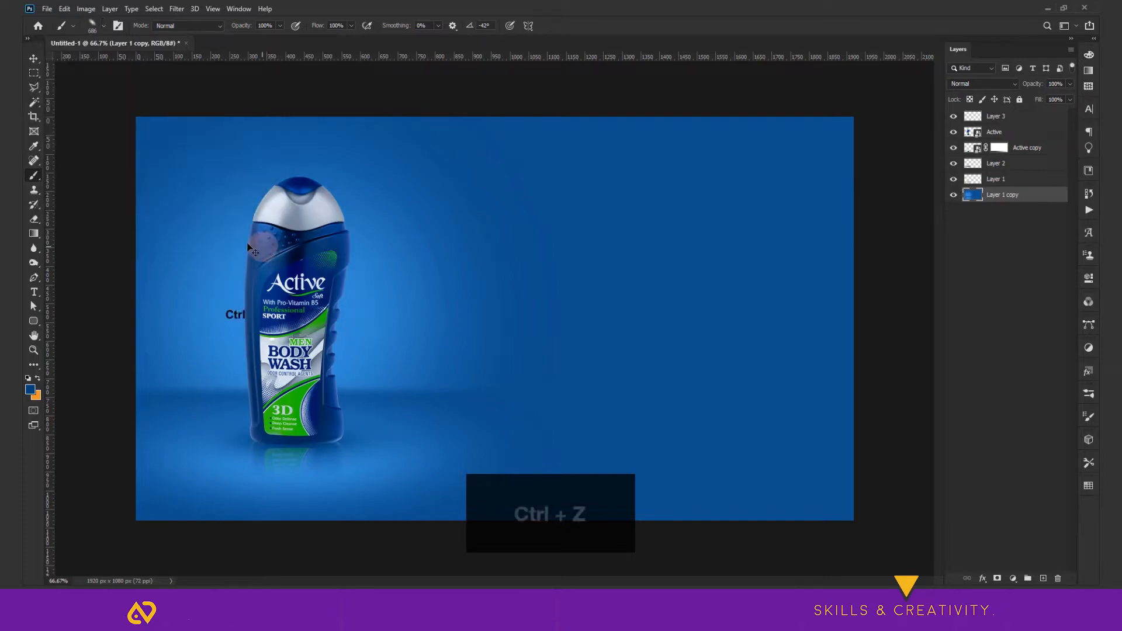
# - Set the foreground color to a bright light blue, starting from the glow on the floor and lightening it
pyautogui.click(29, 389)
pyautogui.click(243, 473)
pyautogui.click(884, 239)
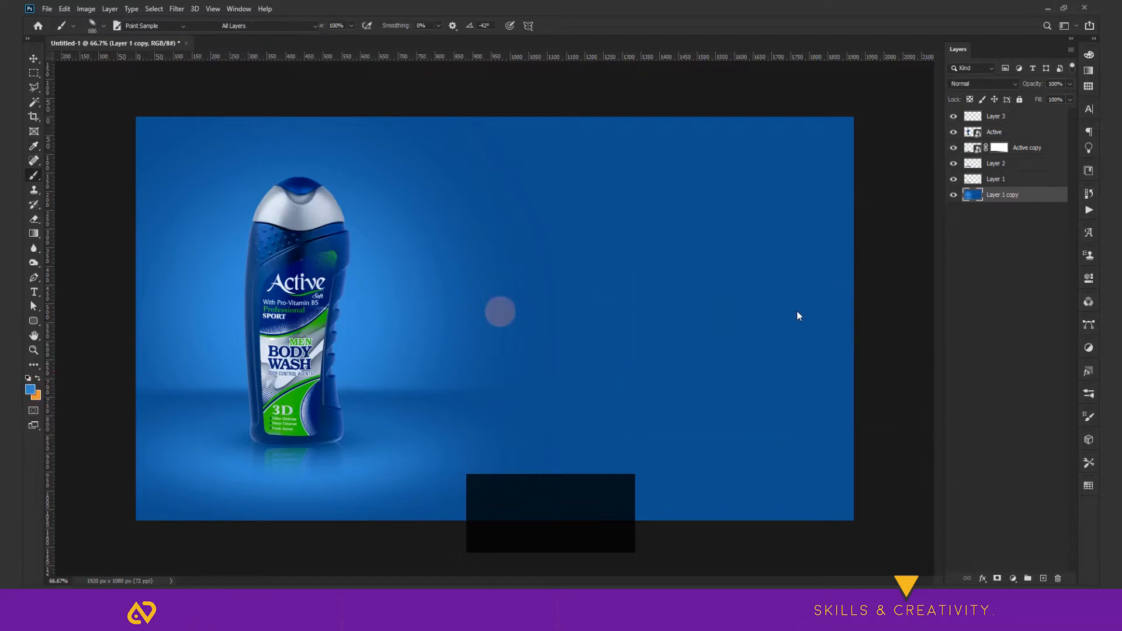
pyautogui.moveTo(741, 267); pyautogui.dragTo(728, 243)
pyautogui.click(881, 242)
# - Enlarge the brush to about 1010 px, try a slanted light-blue glow in the background's upper-left area, and undo it
pyautogui.moveTo(243, 240); pyautogui.dragTo(307, 266)
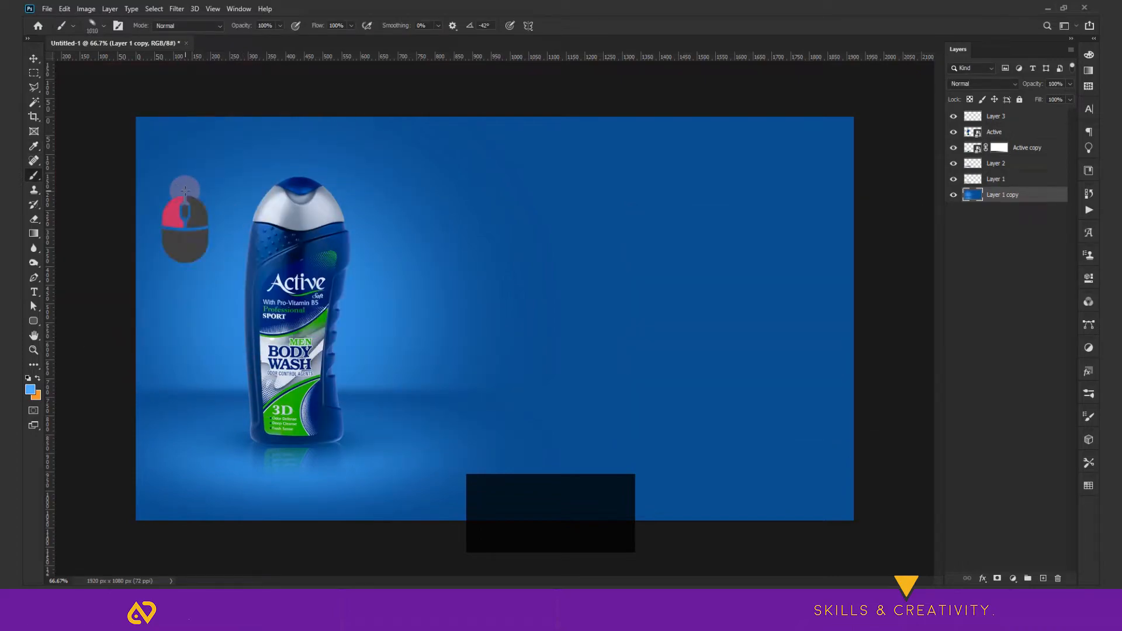
pyautogui.click(185, 190)
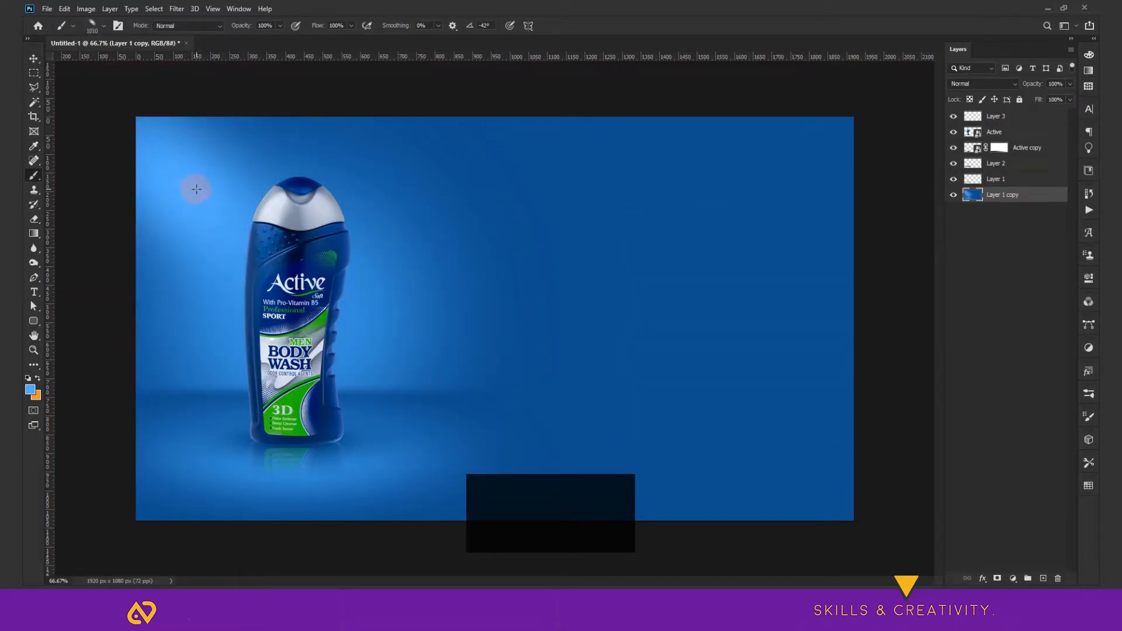
pyautogui.hotkey('ctrl', 'z')
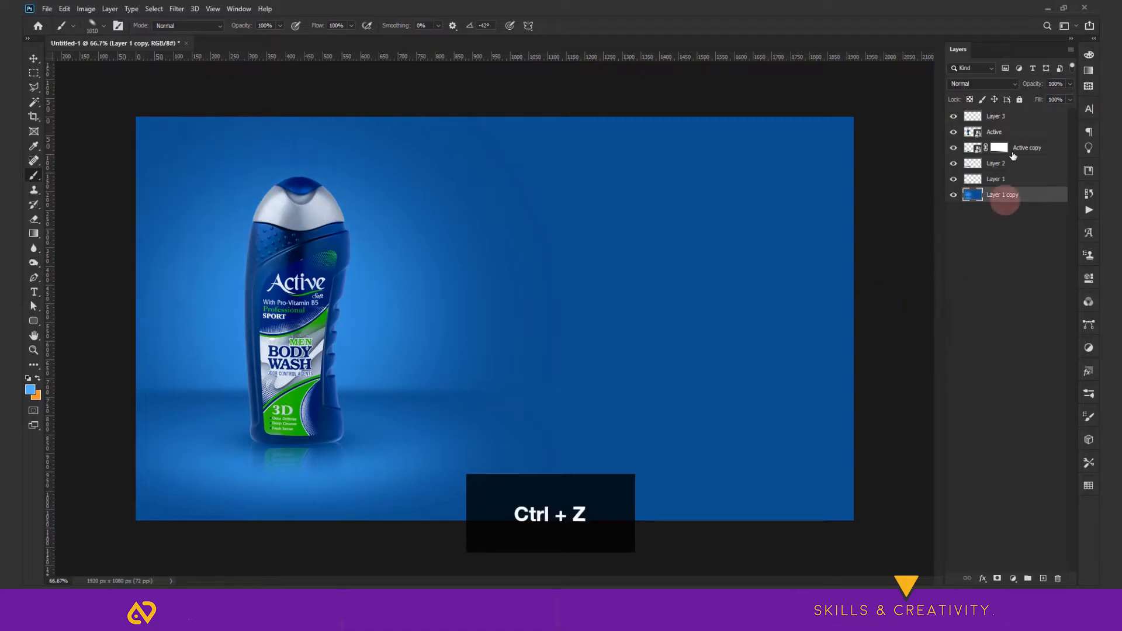
# - Paint a soft slanted light-blue glow on Layer 3 over the background's upper-left area, undoing a first dab and adjusting the brush tip shape
pyautogui.click(993, 116)
pyautogui.click(209, 186)
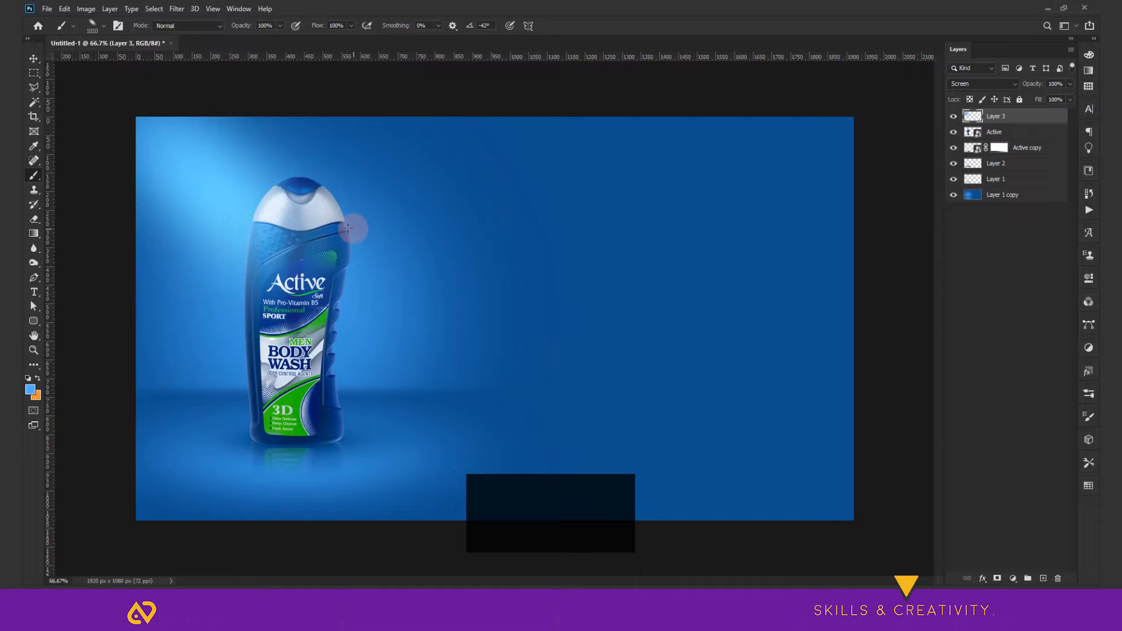
pyautogui.hotkey('ctrl', 'z')
pyautogui.click(99, 27)
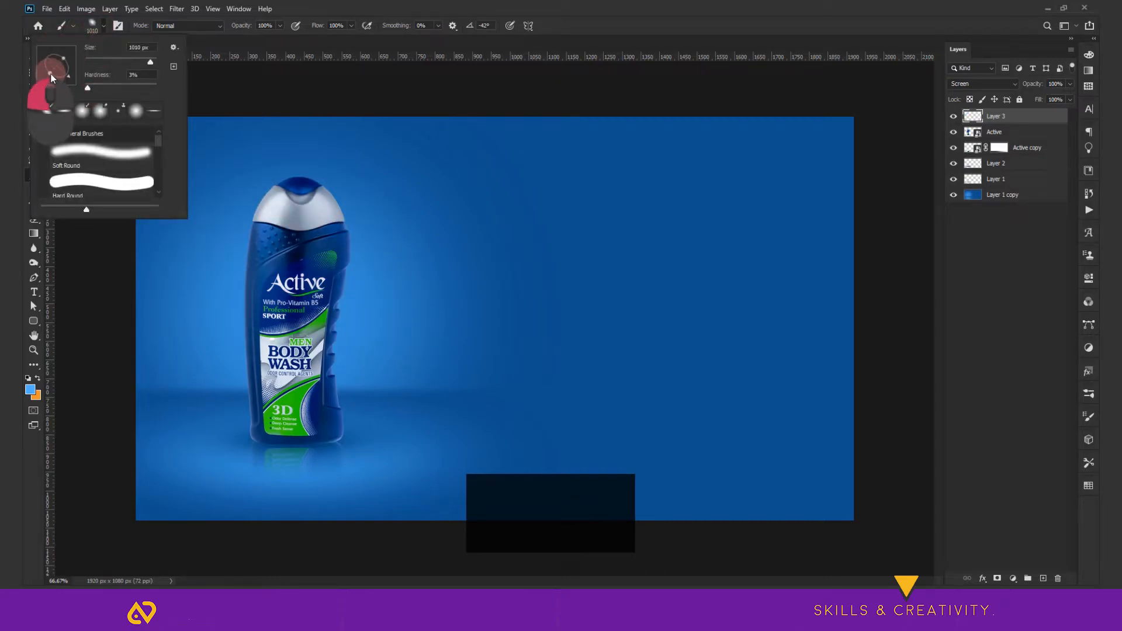
pyautogui.click(202, 177)
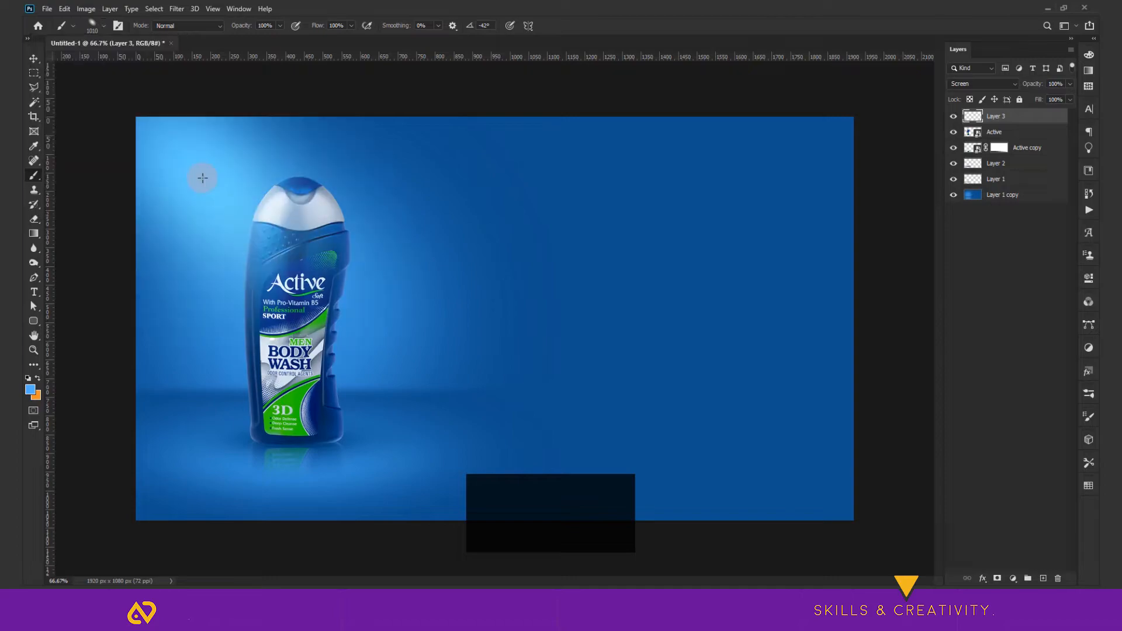
pyautogui.press('v')
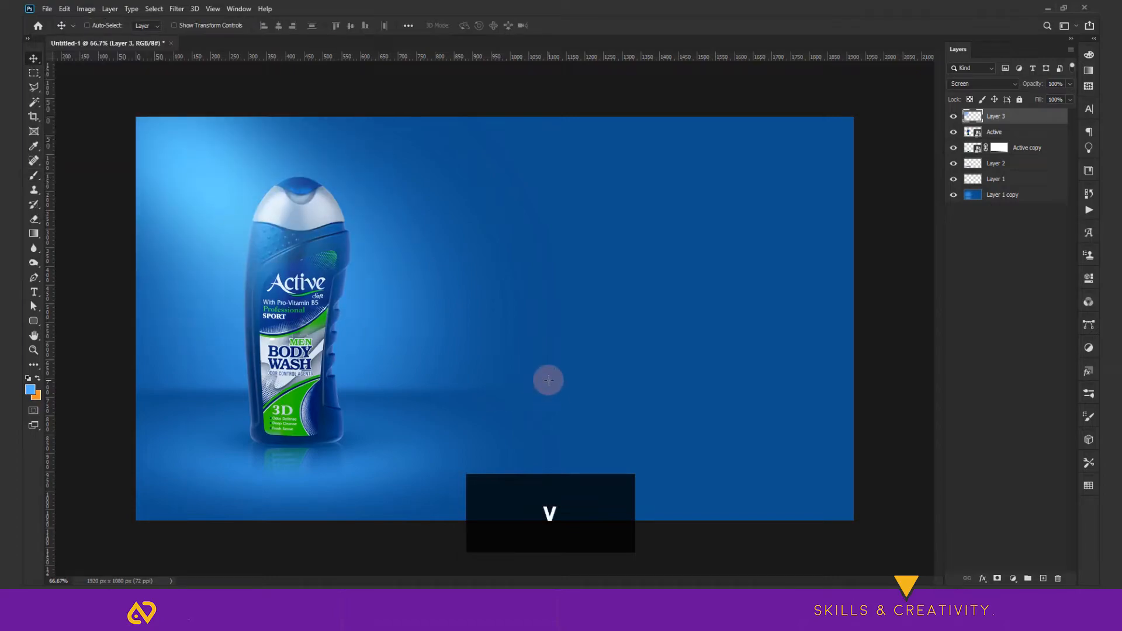
# - Add a Curves adjustment above the Active layer, clip it to the bottle, and darken the midtones to input 150, output 94
pyautogui.hotkey('alt', '[')
pyautogui.click(1013, 579)
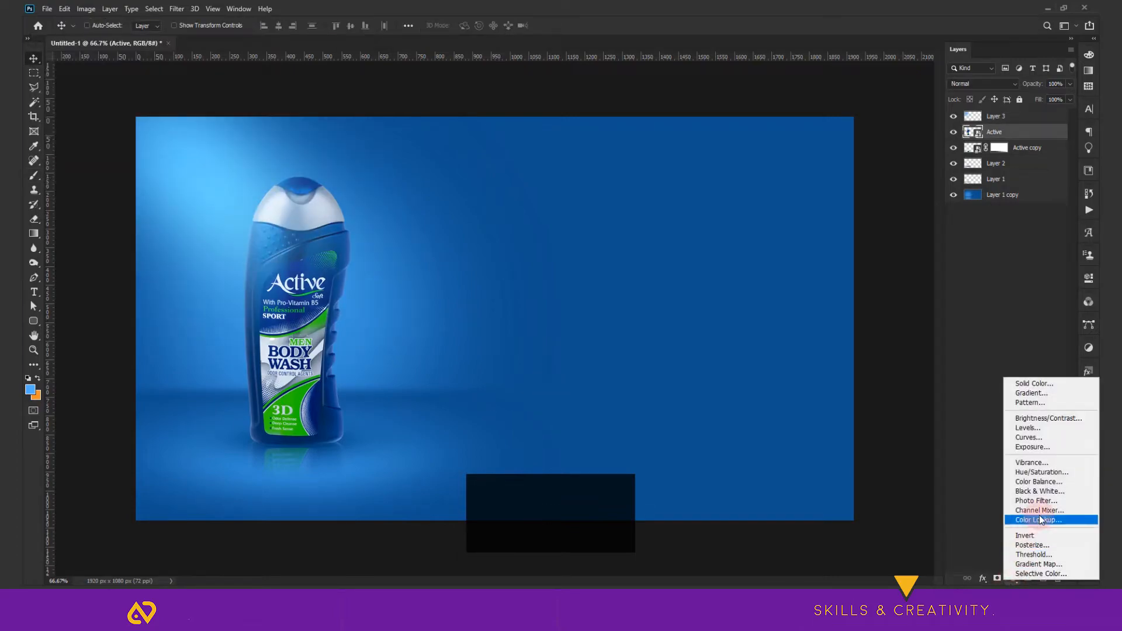
pyautogui.click(1037, 437)
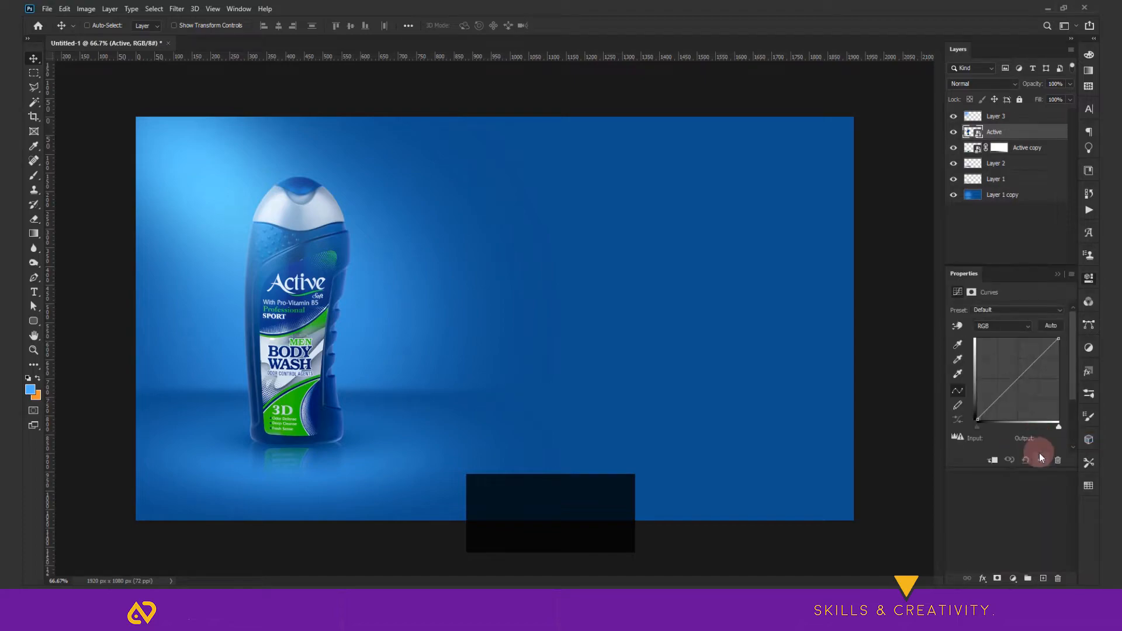
pyautogui.moveTo(1019, 375); pyautogui.dragTo(1019, 382)
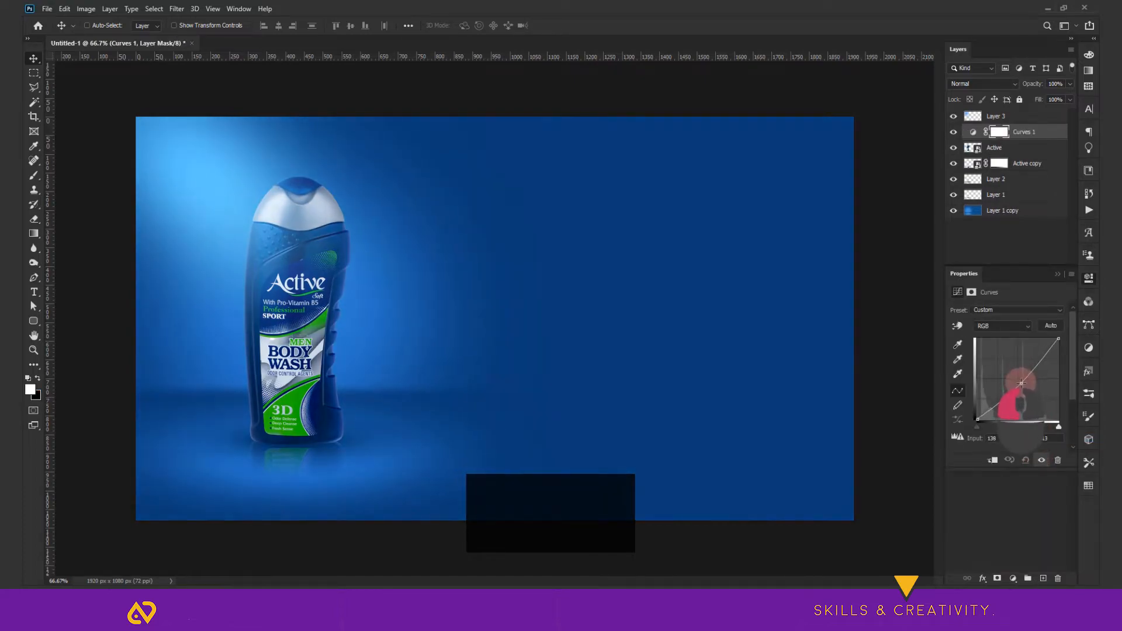
pyautogui.press('ctrl')
pyautogui.moveTo(1019, 381); pyautogui.dragTo(1022, 388)
pyautogui.click(992, 459)
pyautogui.moveTo(1022, 388); pyautogui.dragTo(1025, 390)
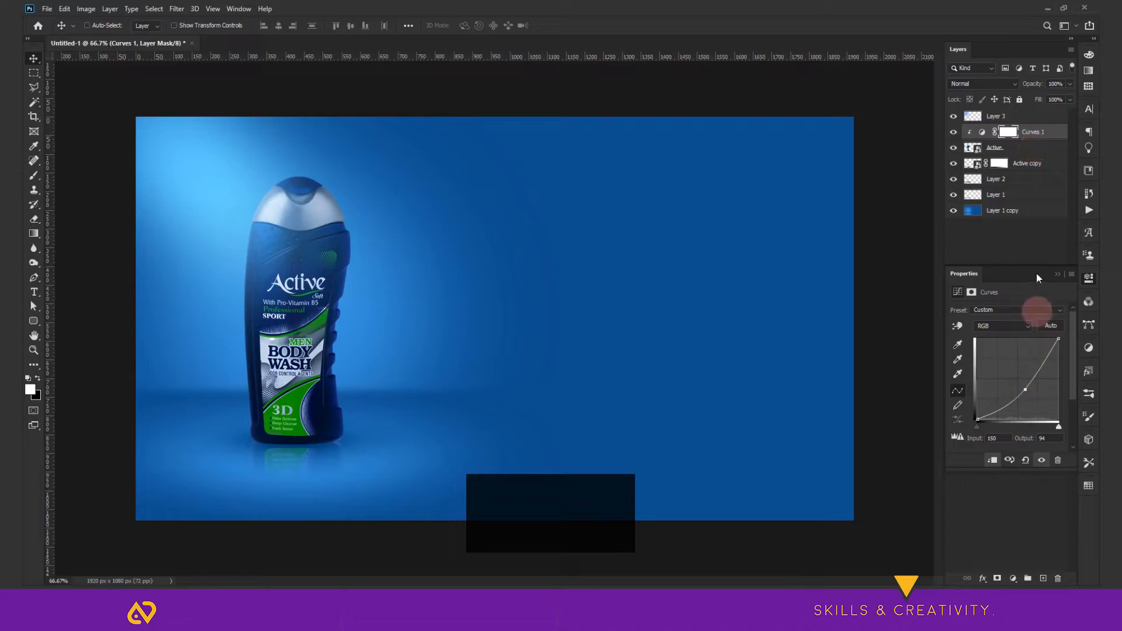
# - Load the bottle's outline as a selection while keeping the first Curves layer's mask active for retouching
pyautogui.click(1057, 273)
pyautogui.press('e')
pyautogui.moveTo(260, 263); pyautogui.dragTo(137, 267)
pyautogui.moveTo(269, 261)
pyautogui.mouseDown()
pyautogui.moveTo(200, 268)
pyautogui.moveTo(289, 254)
pyautogui.mouseUp()
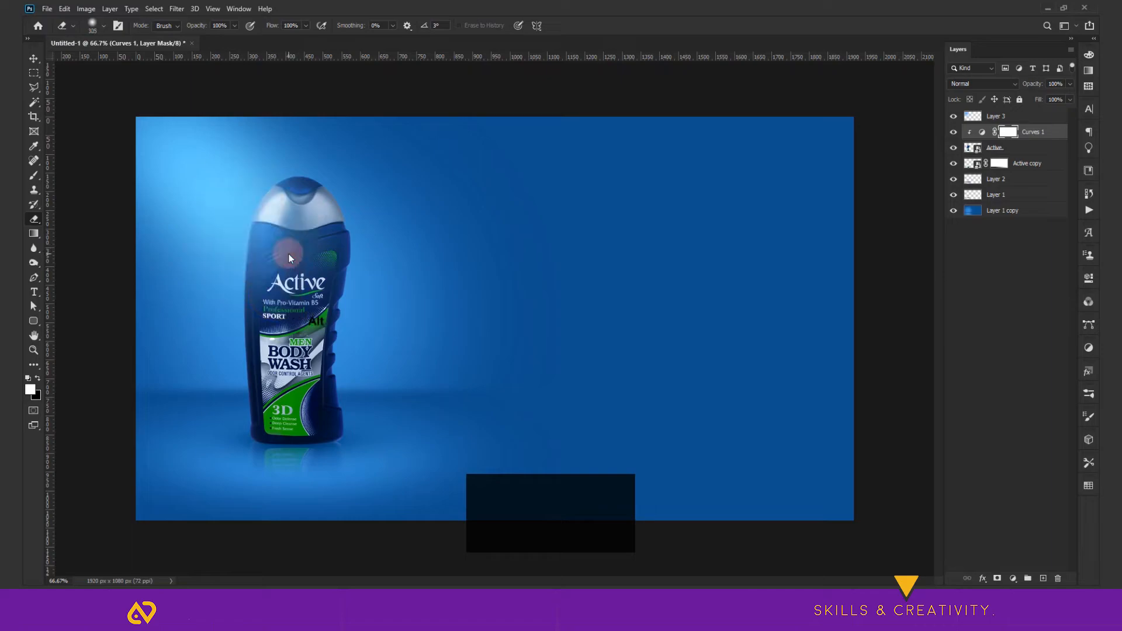
pyautogui.keyDown('ctrl'); pyautogui.click(971, 150); pyautogui.keyUp('ctrl')
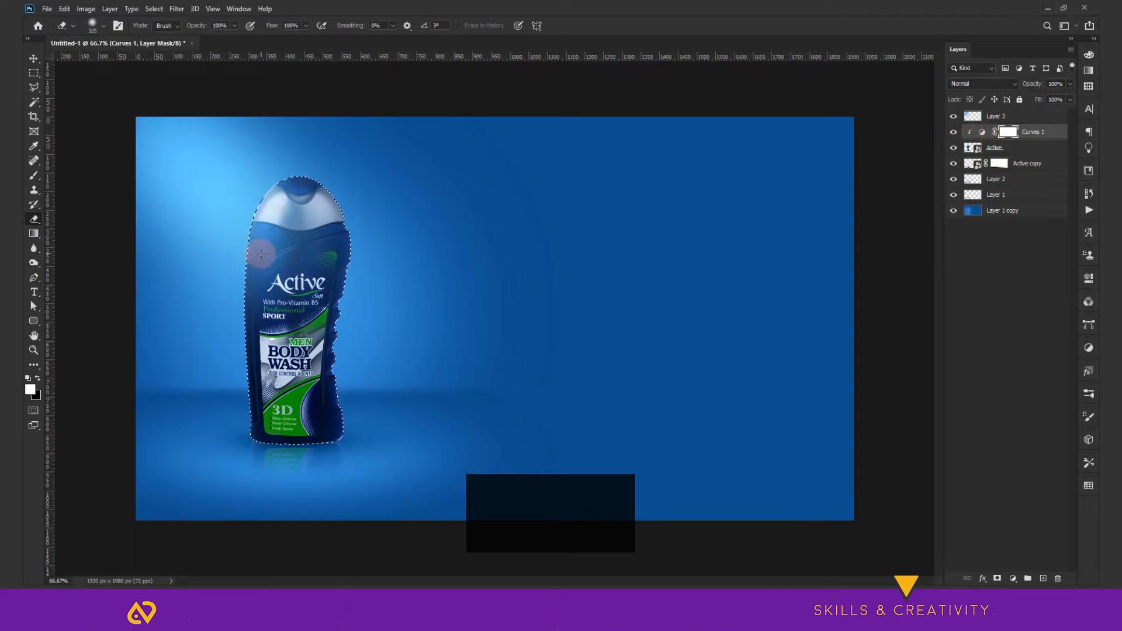
pyautogui.press('b')
pyautogui.moveTo(249, 244); pyautogui.dragTo(156, 235)
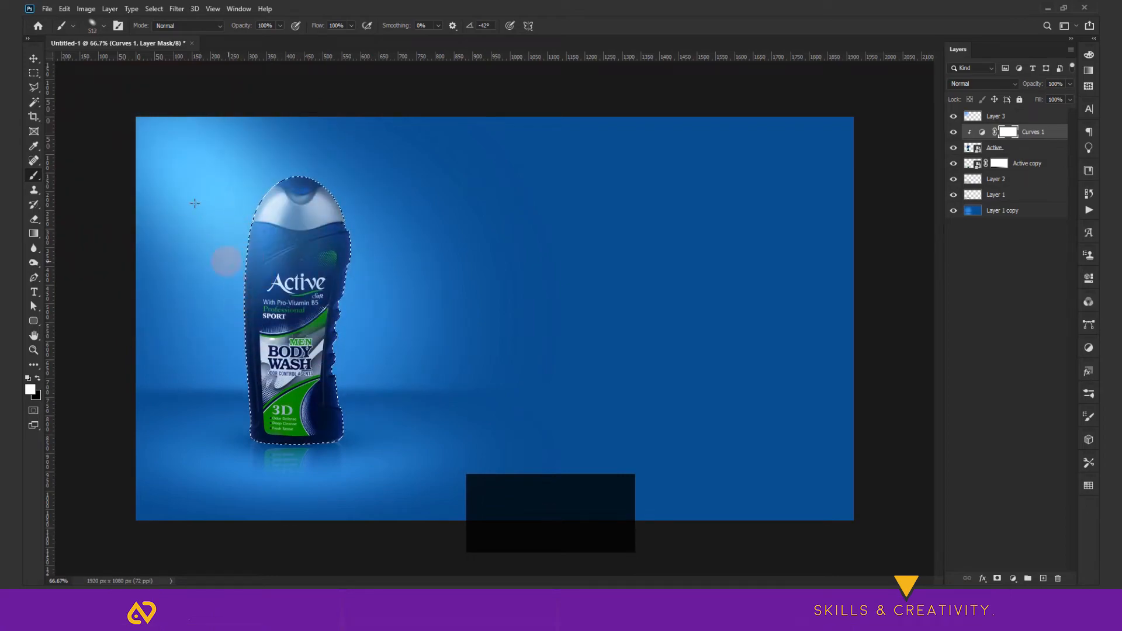
# - Erase the first Curves mask with a large soft eraser along the bottle's left side and front, and deselect
pyautogui.press('e')
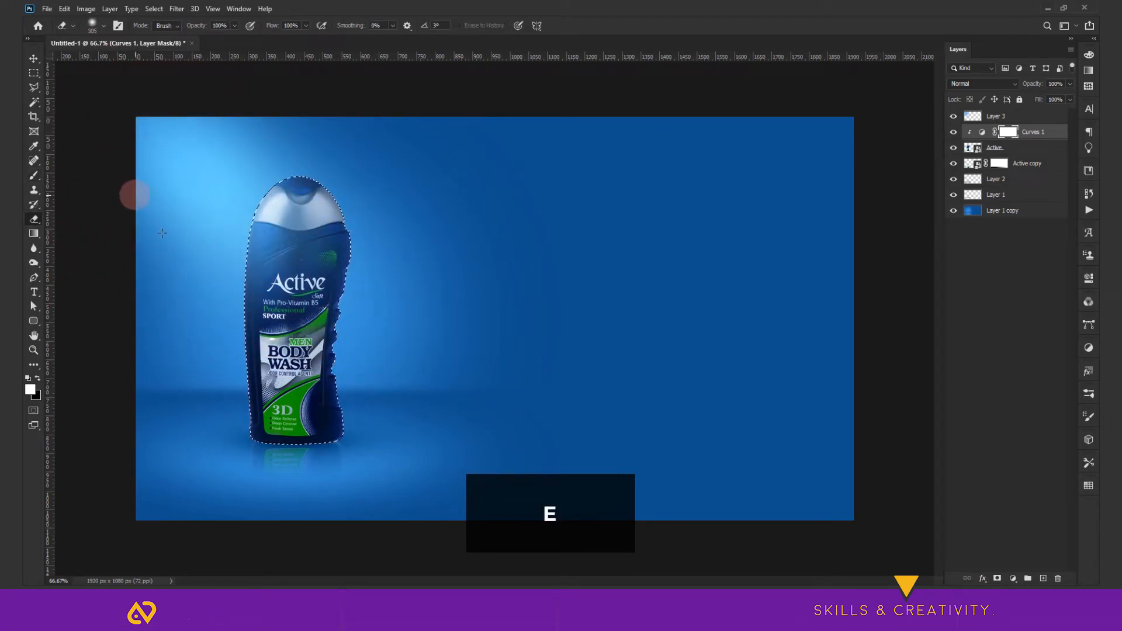
pyautogui.moveTo(215, 238); pyautogui.dragTo(210, 248)
pyautogui.moveTo(263, 218)
pyautogui.mouseDown()
pyautogui.moveTo(235, 308)
pyautogui.moveTo(253, 231)
pyautogui.mouseUp()
pyautogui.moveTo(251, 392); pyautogui.dragTo(273, 315)
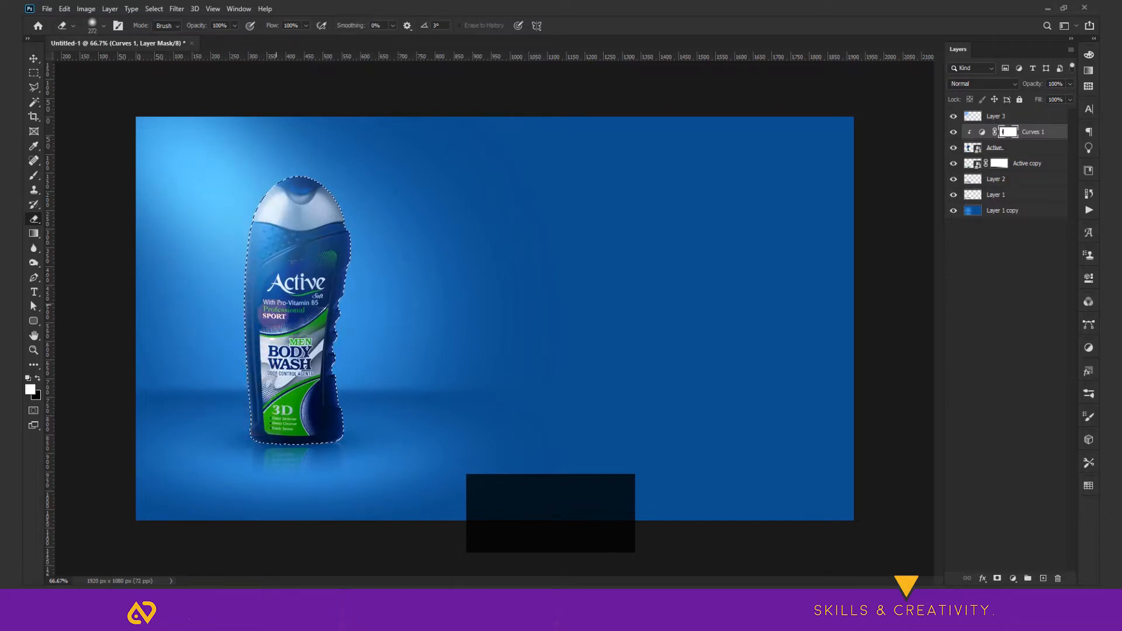
pyautogui.moveTo(296, 256); pyautogui.dragTo(283, 279)
pyautogui.hotkey('ctrl', 'z')
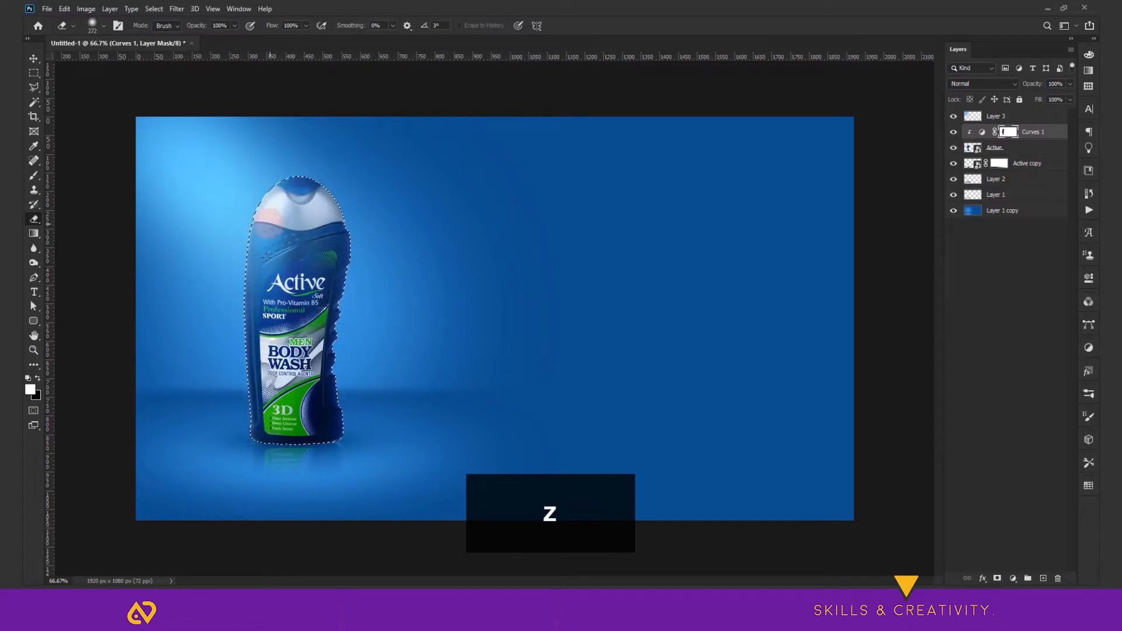
pyautogui.click(277, 316)
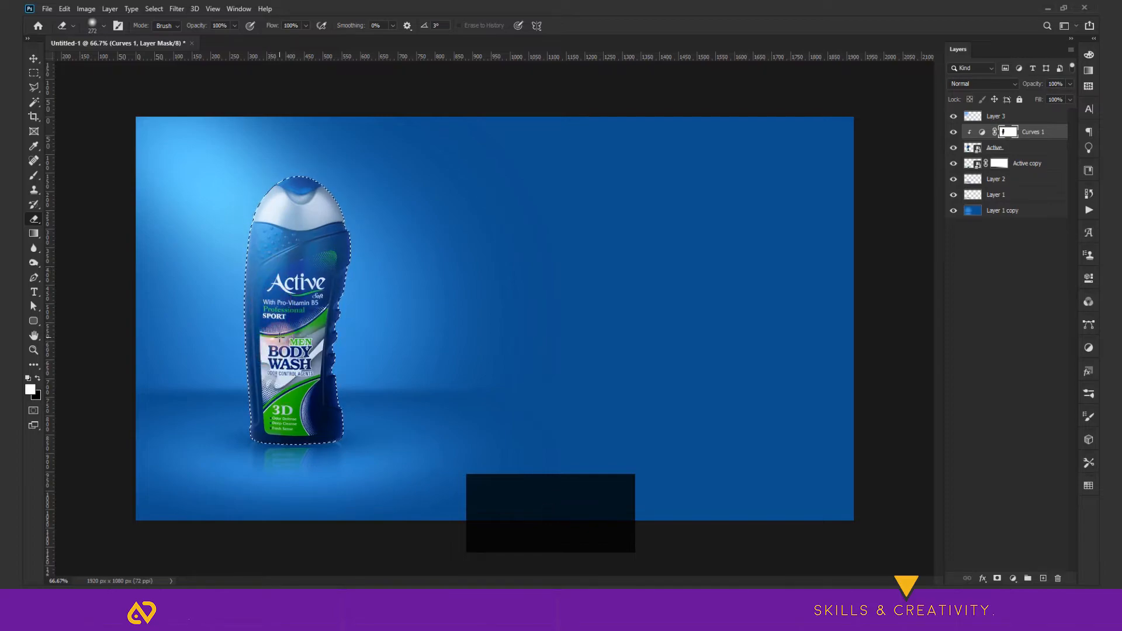
pyautogui.press('v')
pyautogui.hotkey('ctrl', 'd')
pyautogui.press('v')
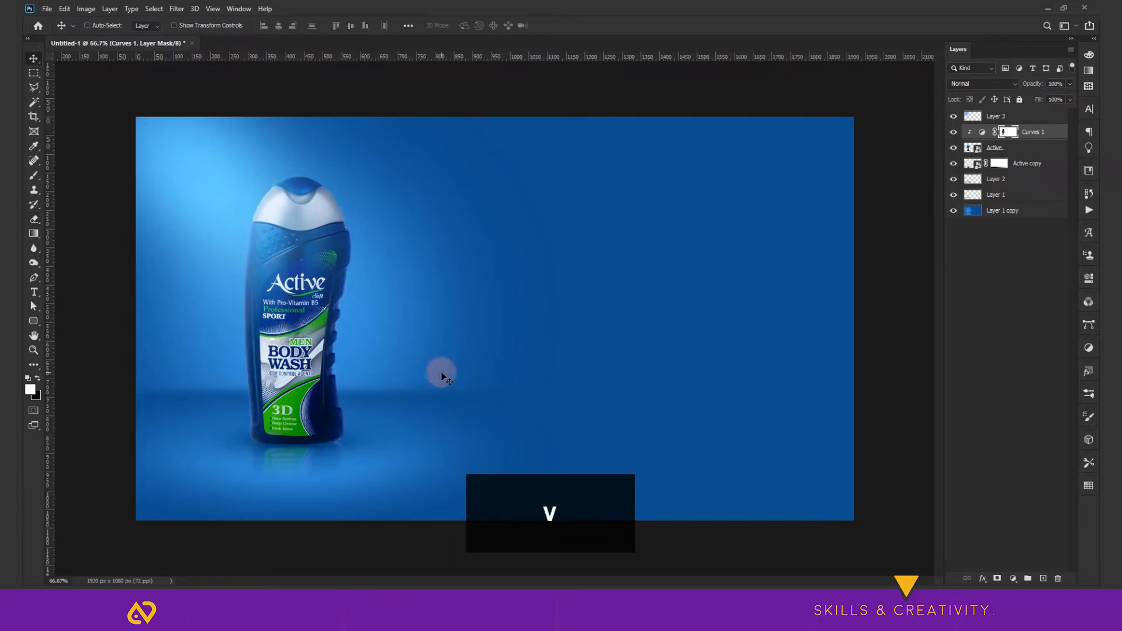
# - Add a second Curves adjustment clipped to the bottle, brighten it to input 80, output 185, and slightly shift its shadow point
pyautogui.click(1012, 577)
pyautogui.click(1045, 437)
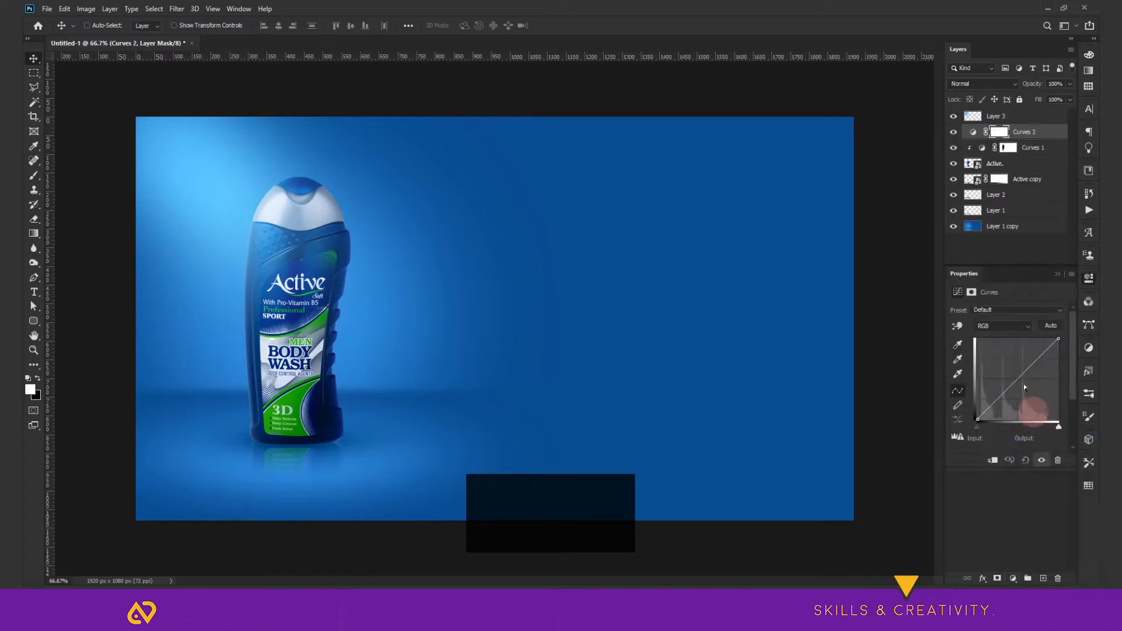
pyautogui.click(993, 462)
pyautogui.moveTo(1018, 379); pyautogui.dragTo(1003, 360)
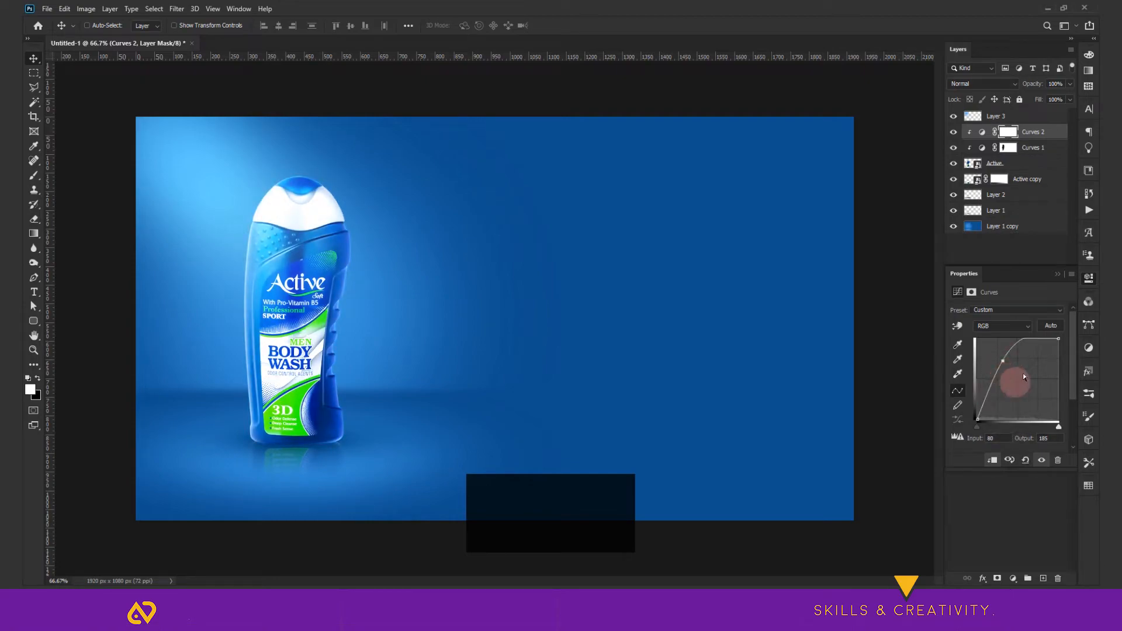
pyautogui.moveTo(979, 418); pyautogui.dragTo(982, 420)
pyautogui.click(1057, 275)
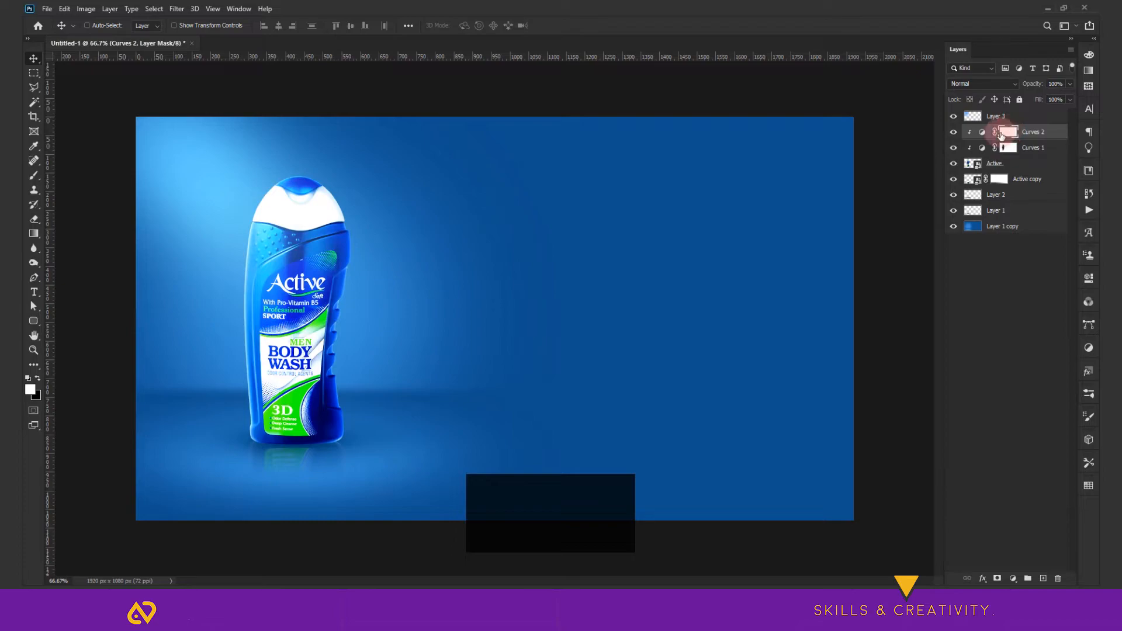
# - Load the Active bottle's outline as a selection with the second Curves layer's mask active
pyautogui.click(968, 164)
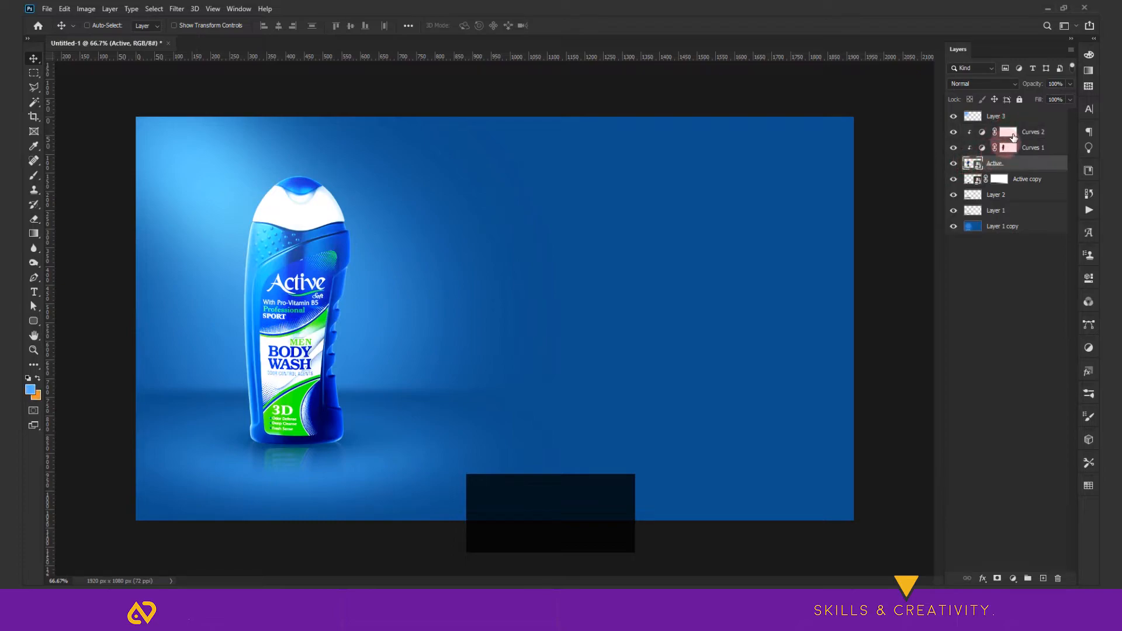
pyautogui.click(1011, 133)
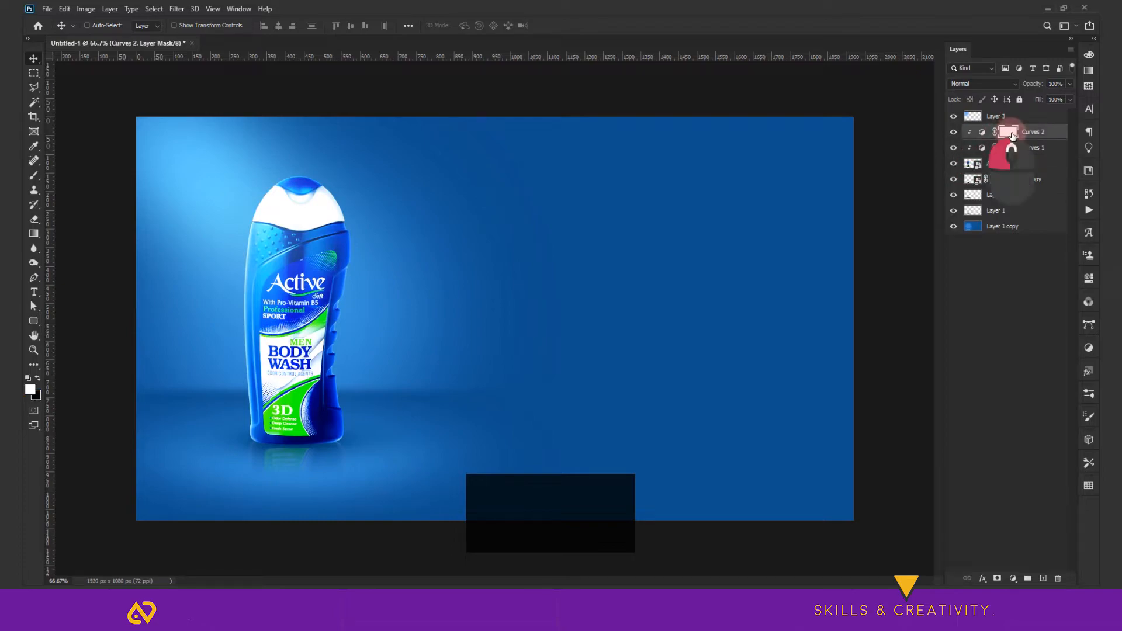
pyautogui.keyDown('ctrl'); pyautogui.click(969, 165); pyautogui.keyUp('ctrl')
# - Try to contract the bottle selection by 2 pixels and undo it
pyautogui.click(154, 9)
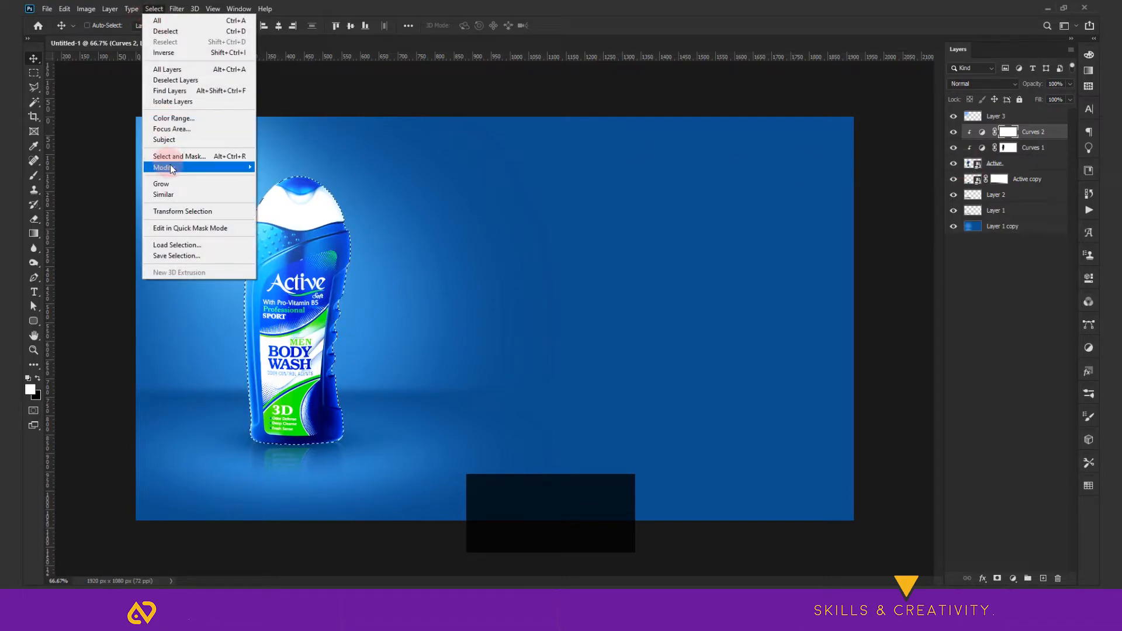
pyautogui.moveTo(175, 167)
pyautogui.click(286, 200)
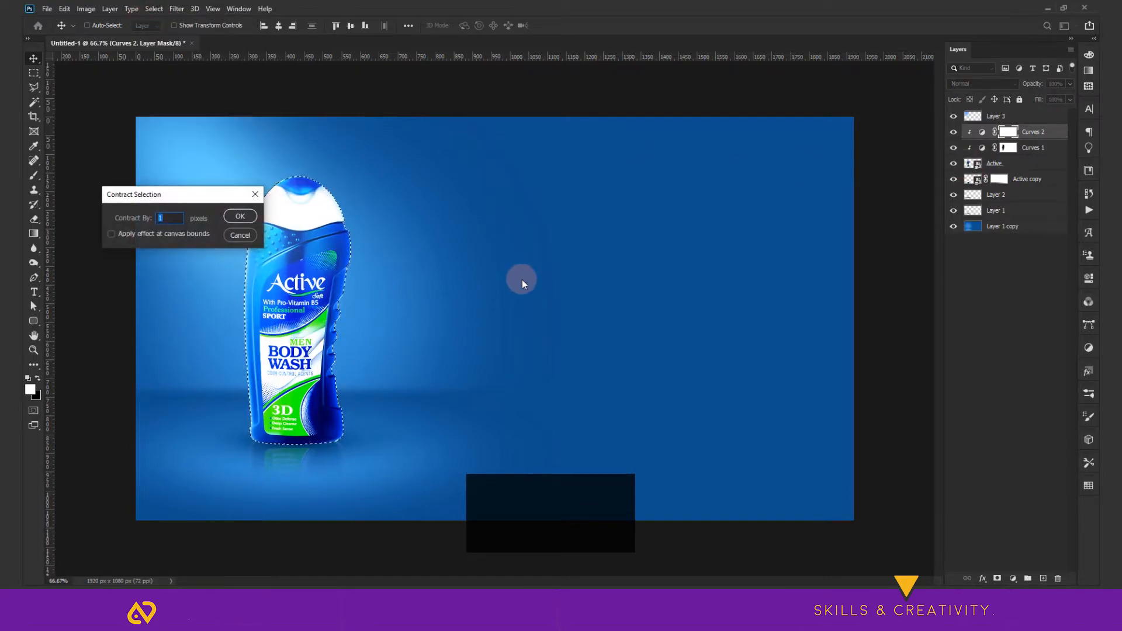
pyautogui.write('1')
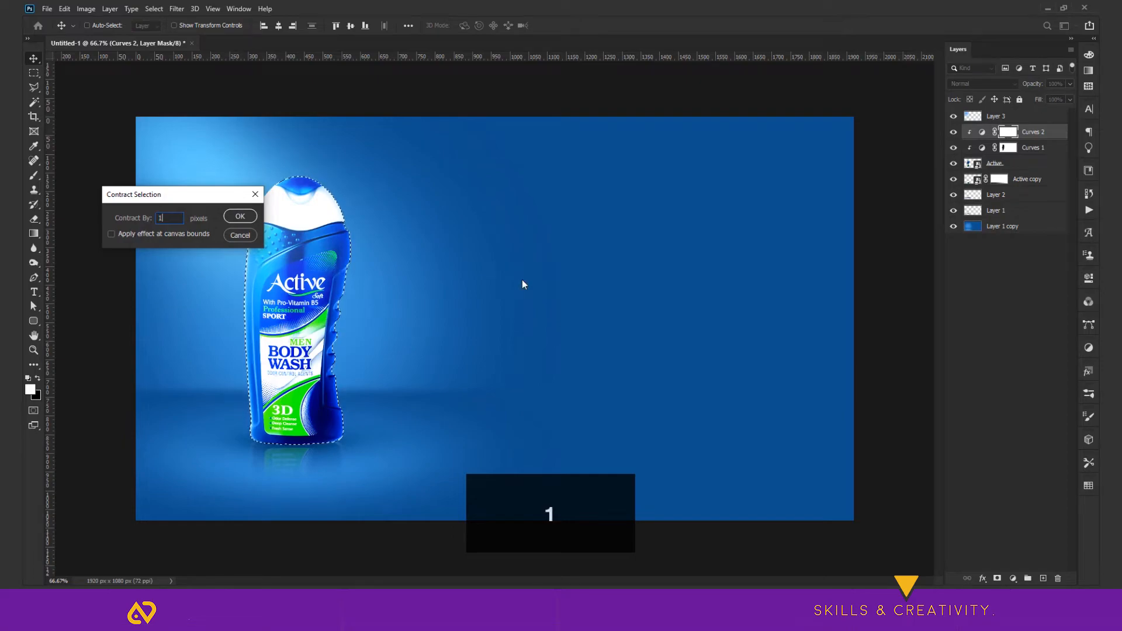
pyautogui.write('.5')
pyautogui.press('Return')
pyautogui.press('Return')
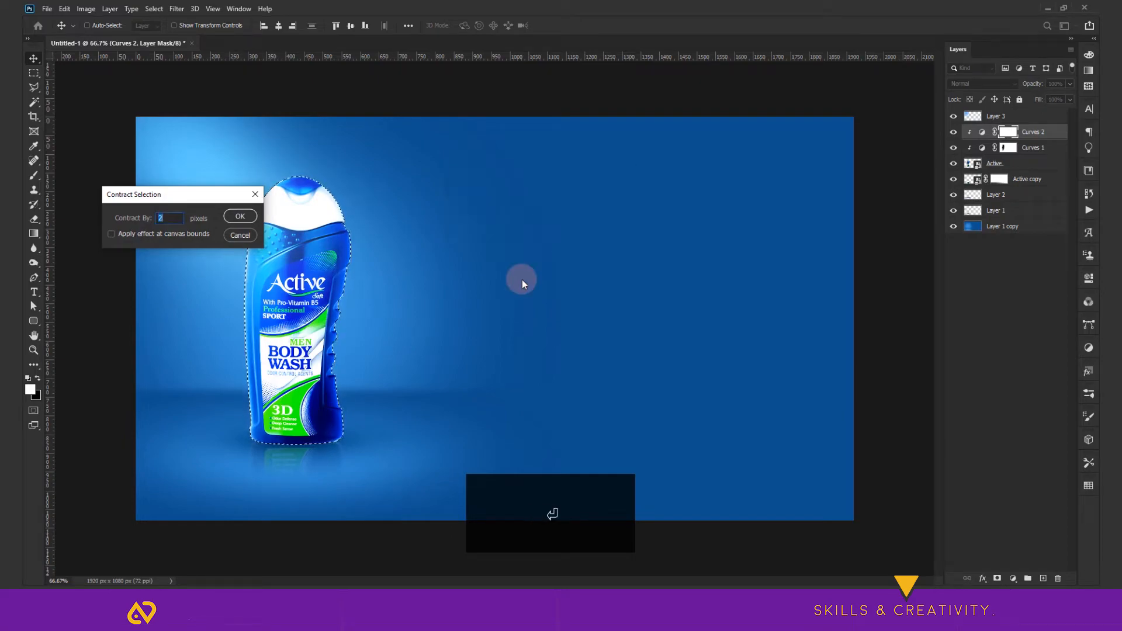
pyautogui.press('Return')
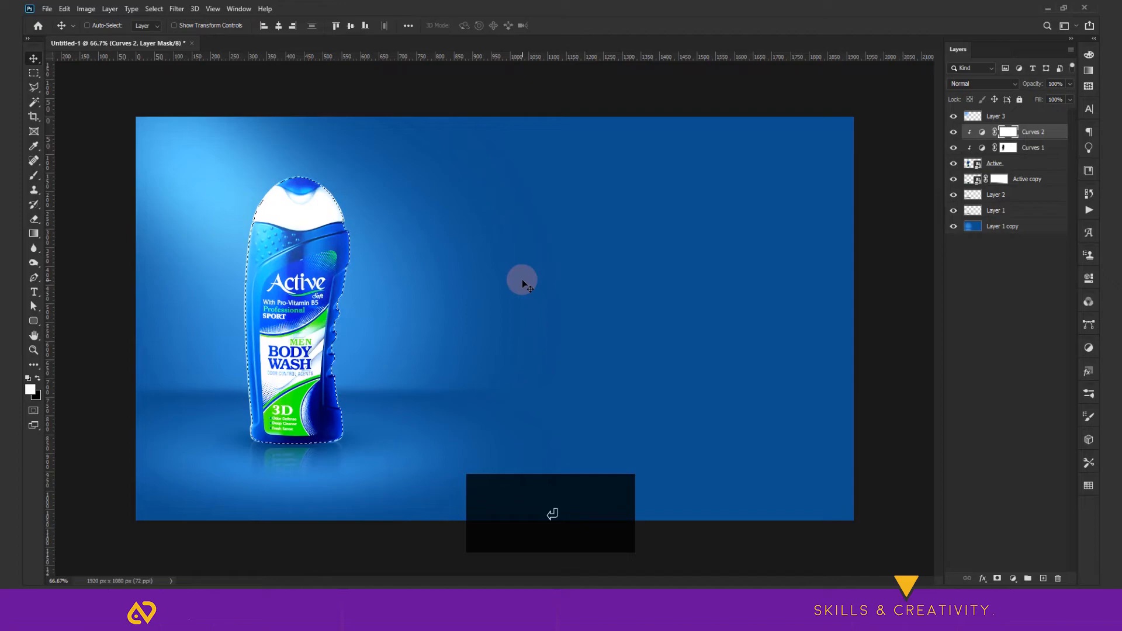
pyautogui.hotkey('ctrl', 'z')
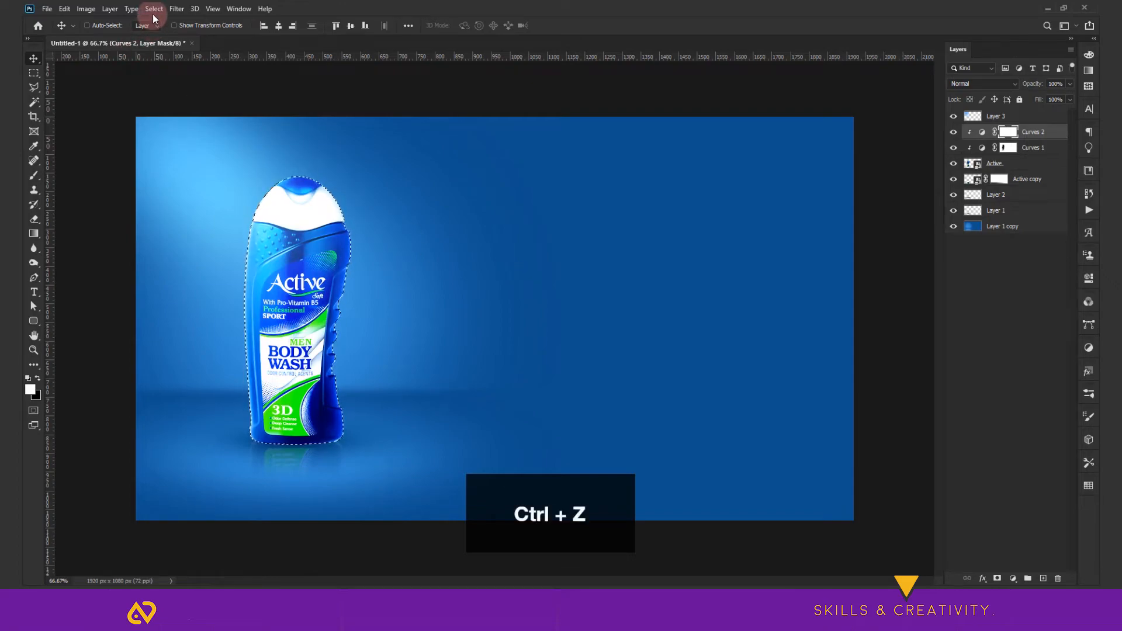
# - Contract the bottle selection by 3 pixels, fill it with black on the second Curves mask to leave a bright rim, and deselect
pyautogui.click(153, 9)
pyautogui.moveTo(162, 172)
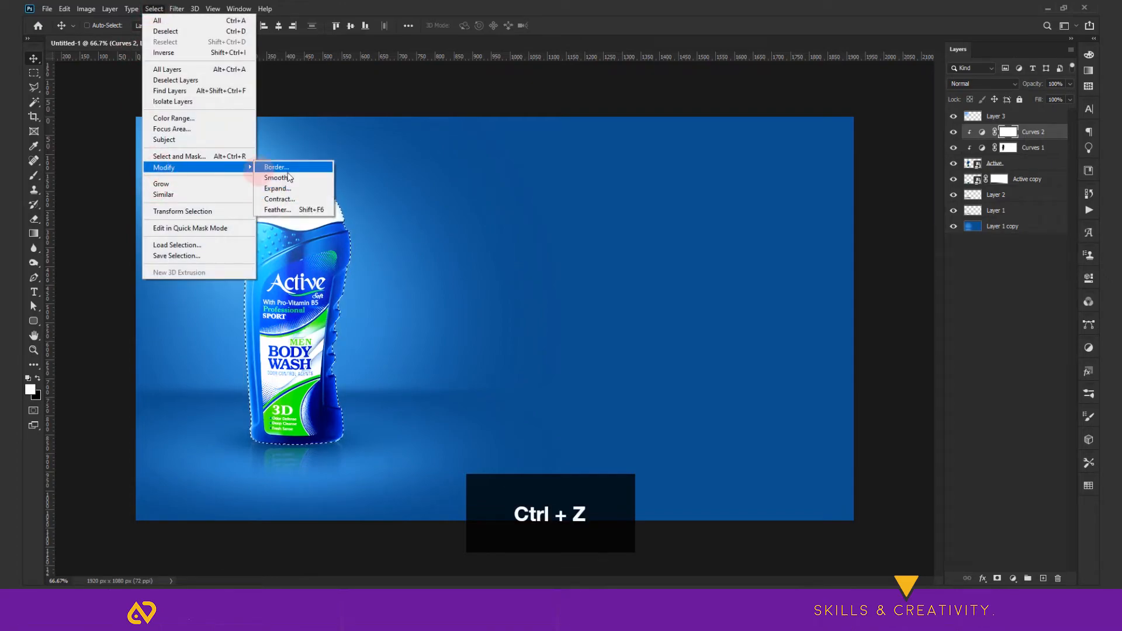
pyautogui.click(275, 200)
pyautogui.write('3')
pyautogui.press('Return')
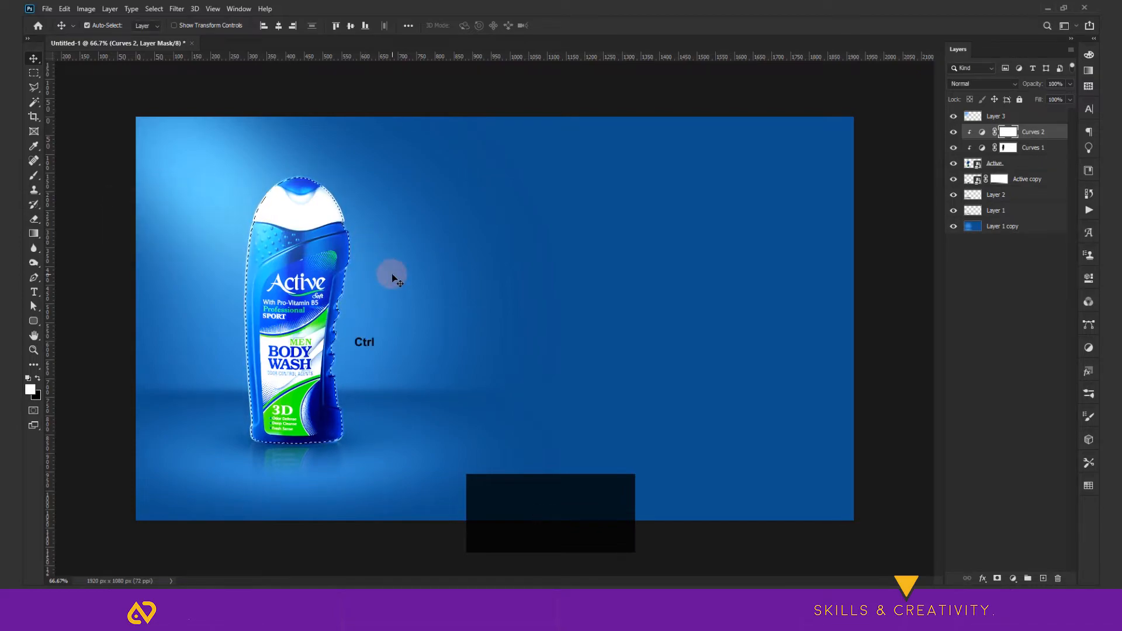
pyautogui.hotkey('ctrl', 'BackSpace')
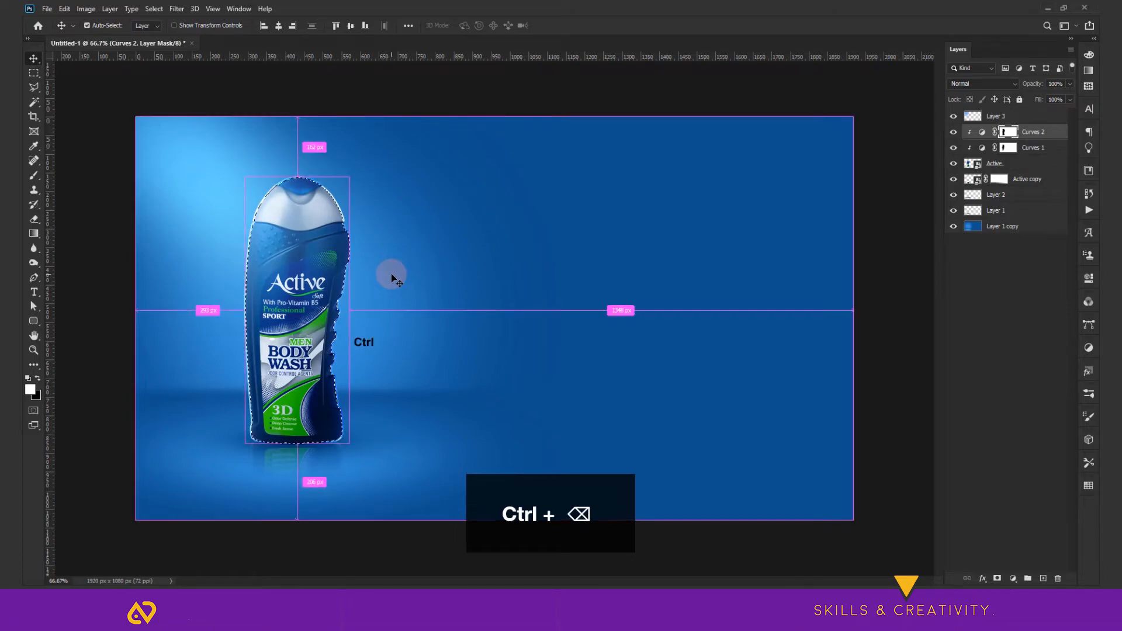
pyautogui.hotkey('ctrl', 'd')
pyautogui.press('v')
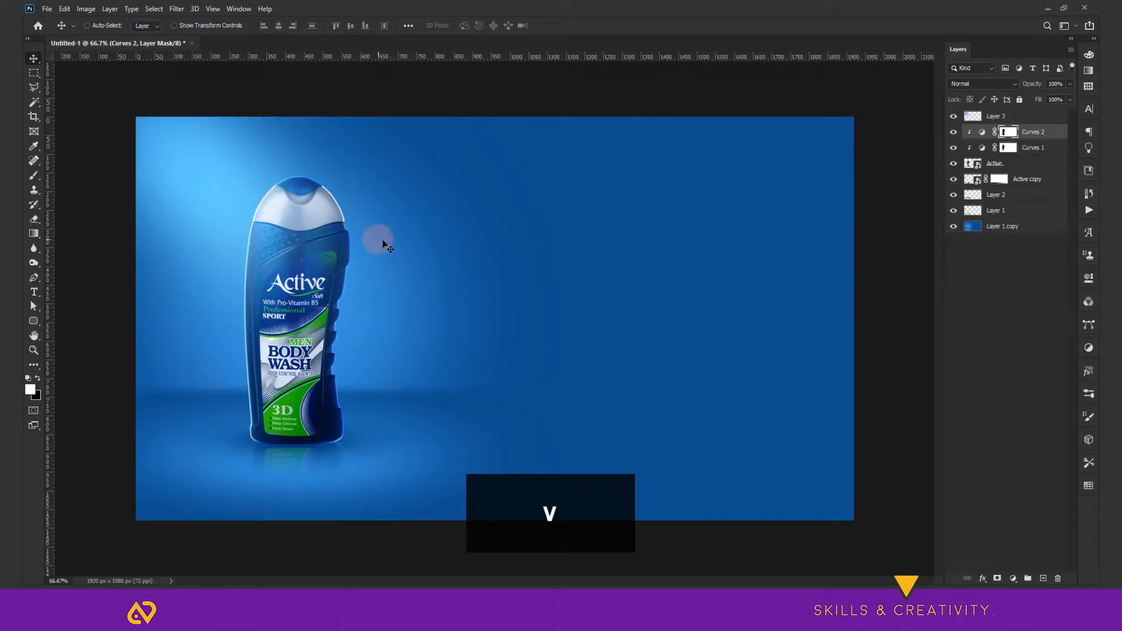
# - Erase the rim highlight along the bottle's right side on the second Curves mask with a soft eraser
pyautogui.click(1012, 136)
pyautogui.press('e')
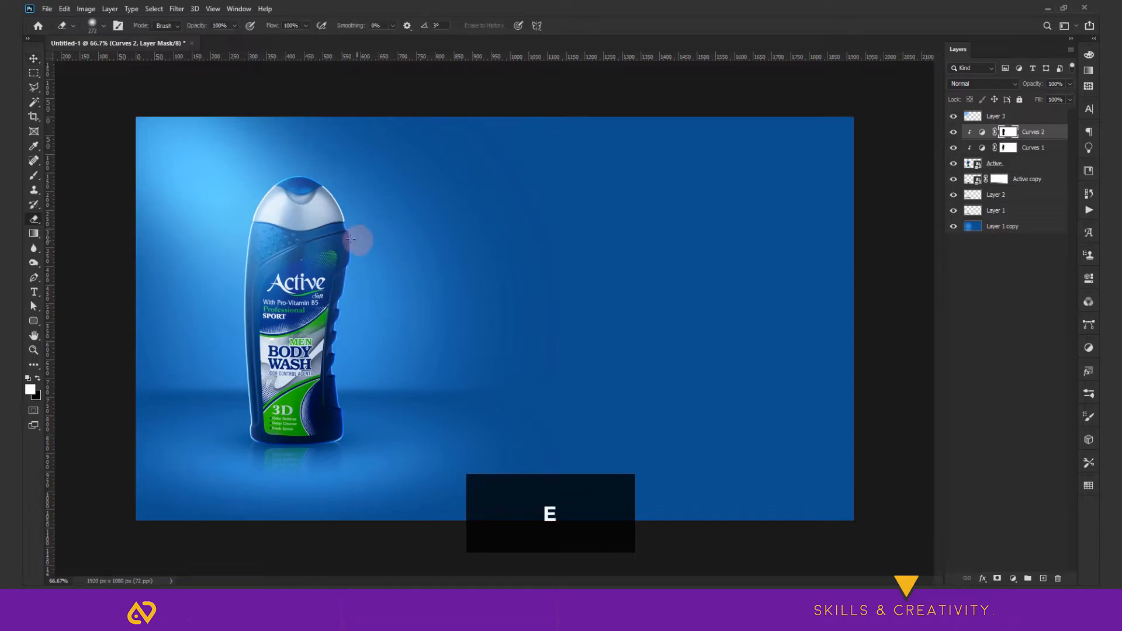
pyautogui.moveTo(346, 240)
pyautogui.mouseDown()
pyautogui.moveTo(335, 186)
pyautogui.moveTo(346, 232)
pyautogui.moveTo(332, 187)
pyautogui.moveTo(348, 355)
pyautogui.moveTo(324, 453)
pyautogui.moveTo(345, 408)
pyautogui.moveTo(316, 451)
pyautogui.moveTo(336, 414)
pyautogui.moveTo(313, 418)
pyautogui.moveTo(312, 377)
pyautogui.moveTo(296, 428)
pyautogui.moveTo(233, 461)
pyautogui.moveTo(257, 458)
pyautogui.moveTo(298, 211)
pyautogui.moveTo(311, 214)
pyautogui.moveTo(327, 288)
pyautogui.mouseUp()
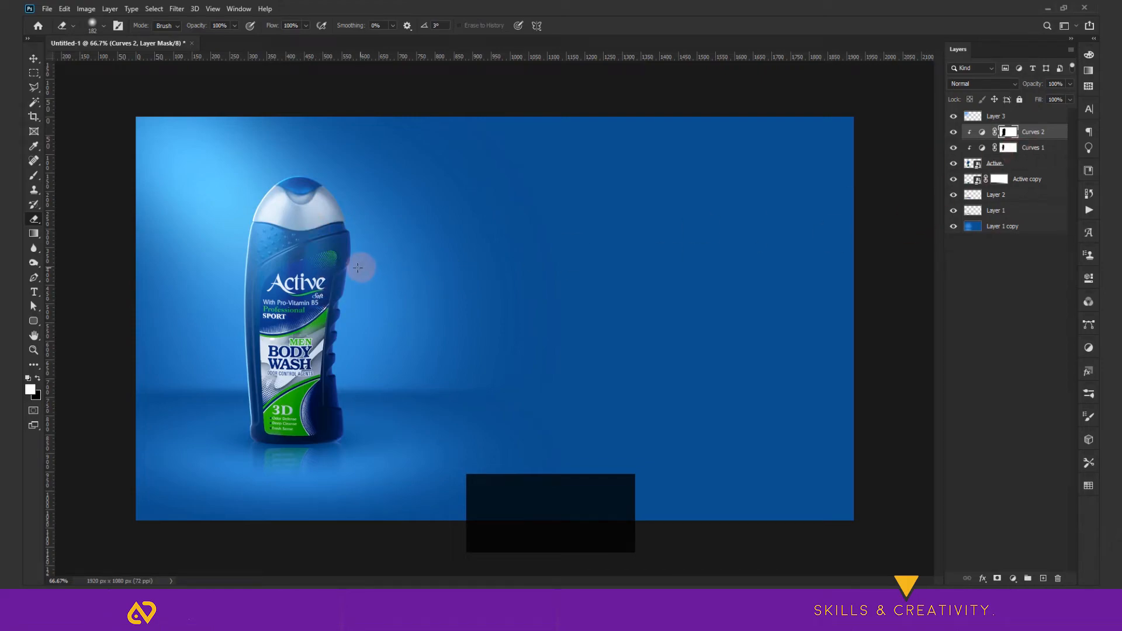
pyautogui.press('v')
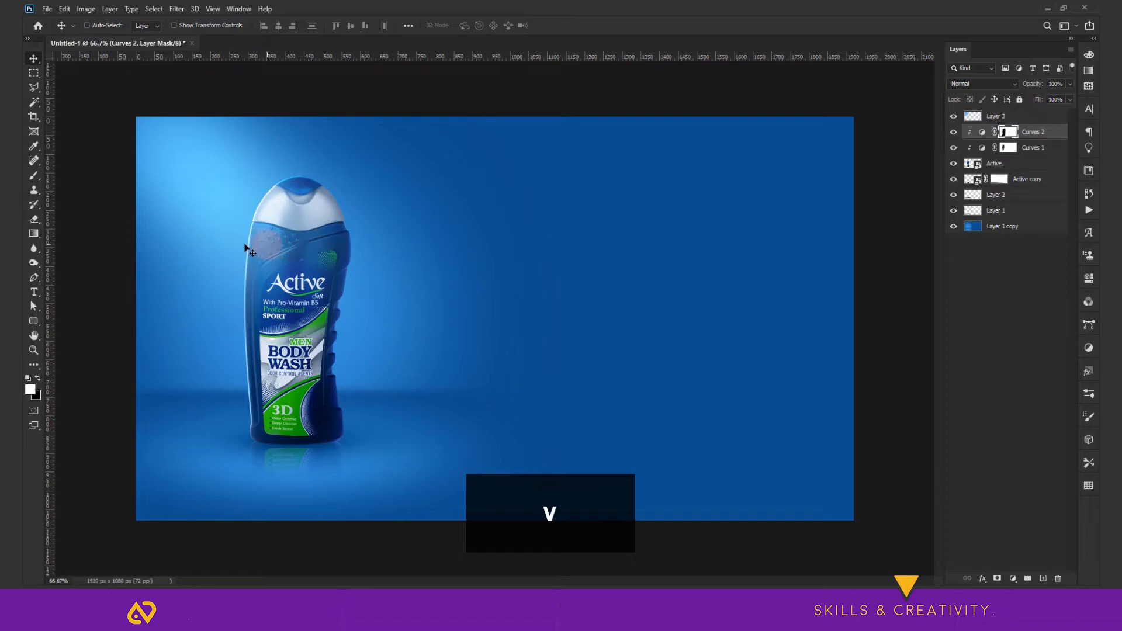
# - Try a white brush stroke of about 215 px near the bottle's upper-left edge on the second Curves mask, and undo it
pyautogui.press('b')
pyautogui.moveTo(249, 205)
pyautogui.mouseDown()
pyautogui.moveTo(229, 230)
pyautogui.moveTo(194, 235)
pyautogui.mouseUp()
pyautogui.hotkey('ctrl', 'z')
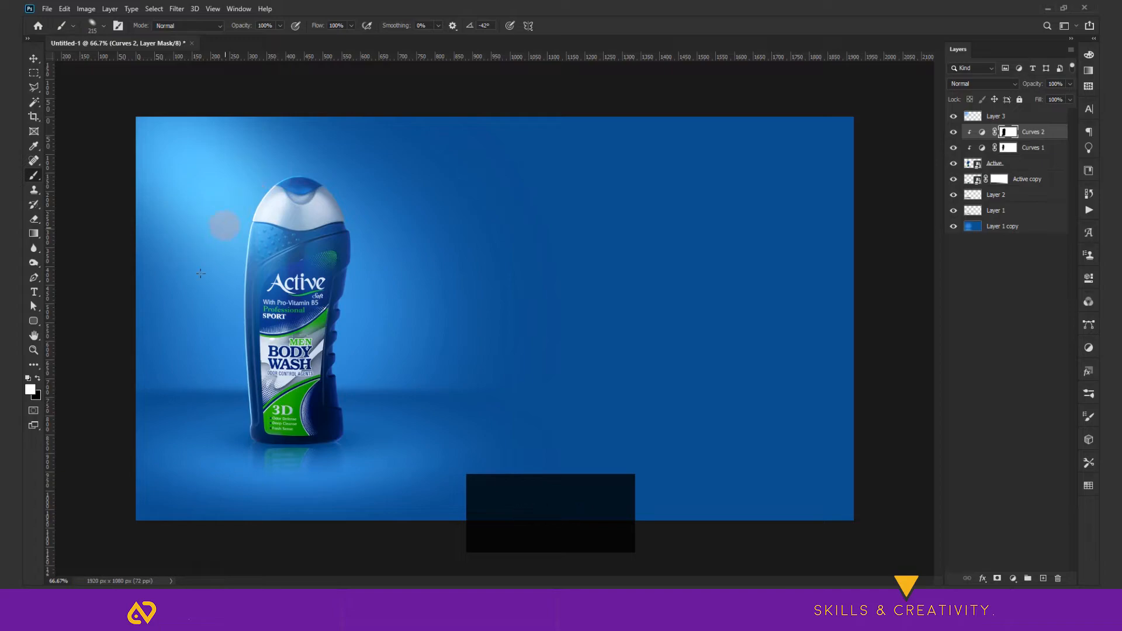
# - Erase the rim highlight at the bottle's lower-left base on the second Curves mask with the eraser
pyautogui.moveTo(236, 255); pyautogui.dragTo(190, 378)
pyautogui.hotkey('ctrl', 'z')
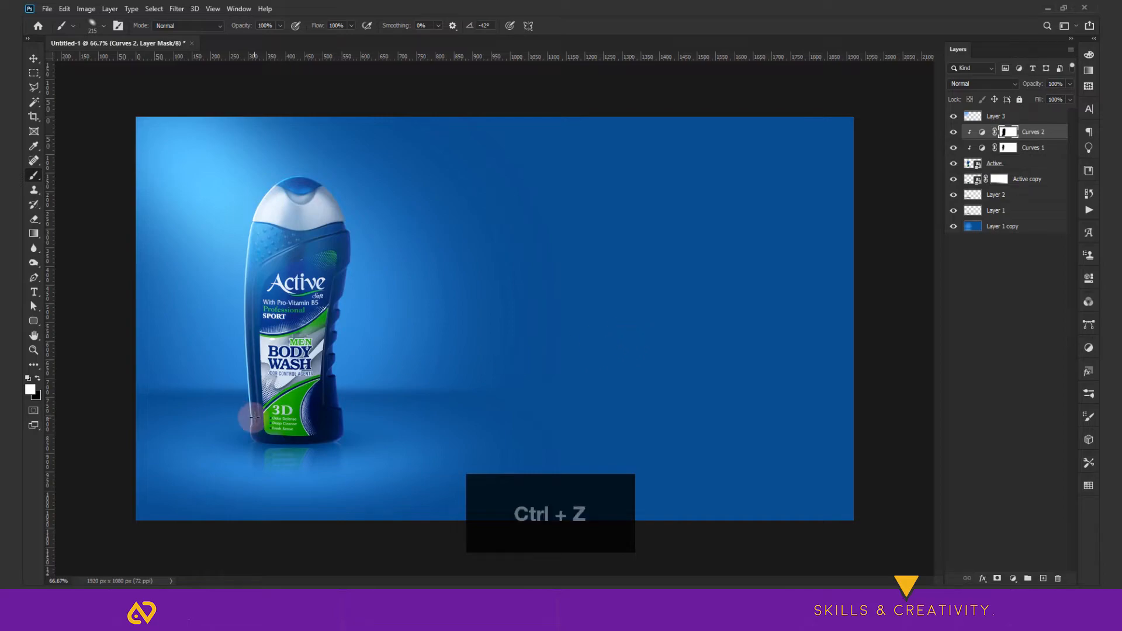
pyautogui.press('e')
pyautogui.click(266, 433)
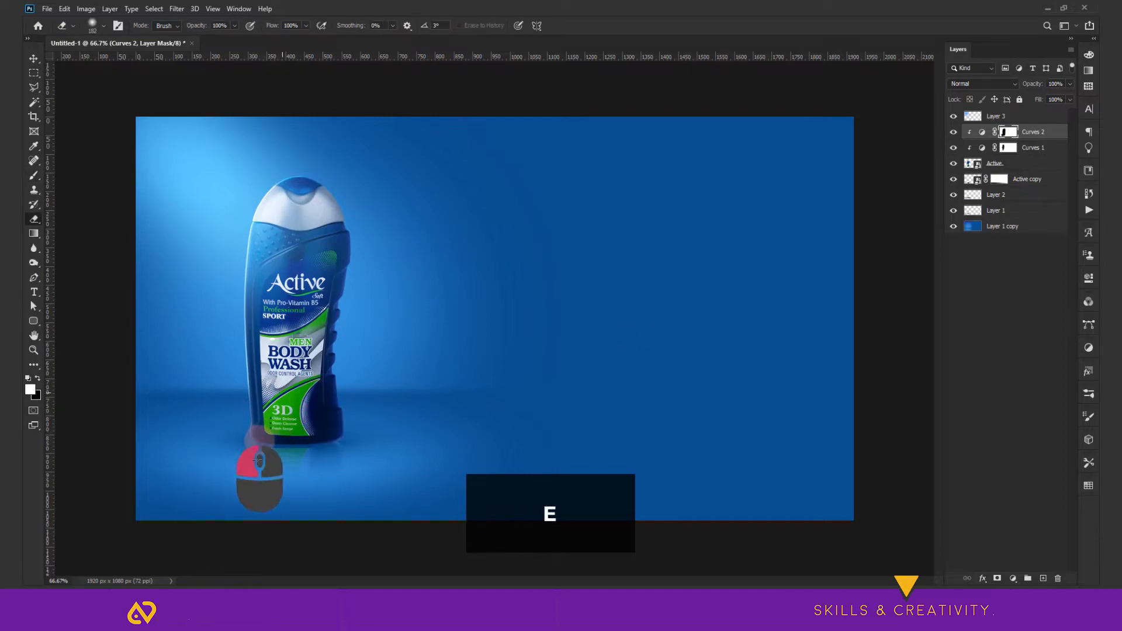
# - Add a new empty layer above the second Curves adjustment and set its blend mode to Screen
pyautogui.press('v')
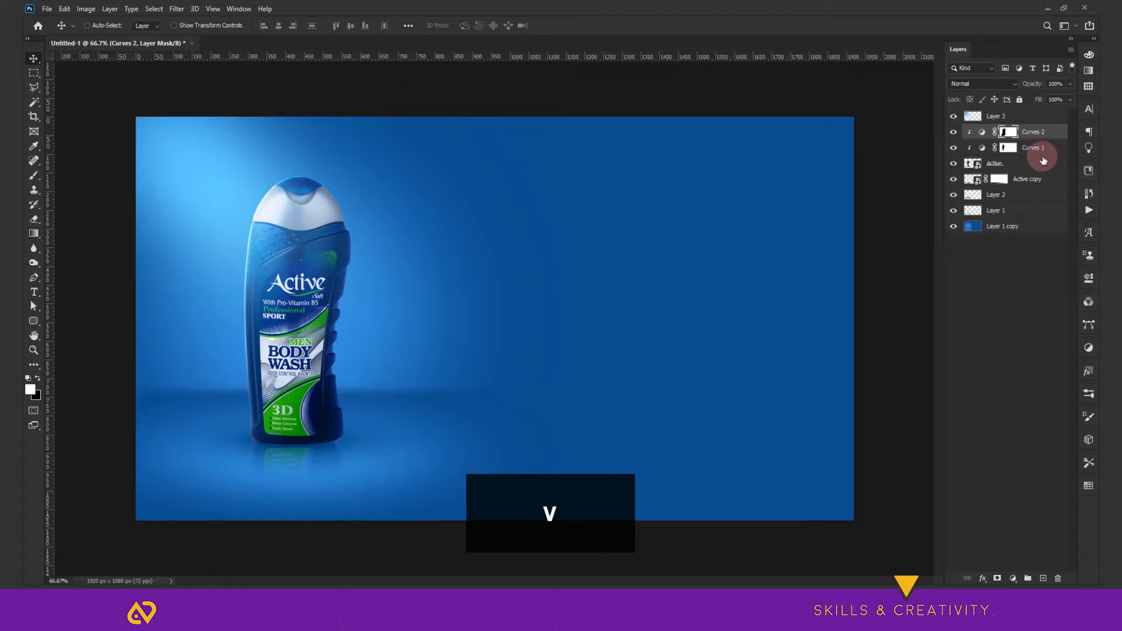
pyautogui.click(1044, 578)
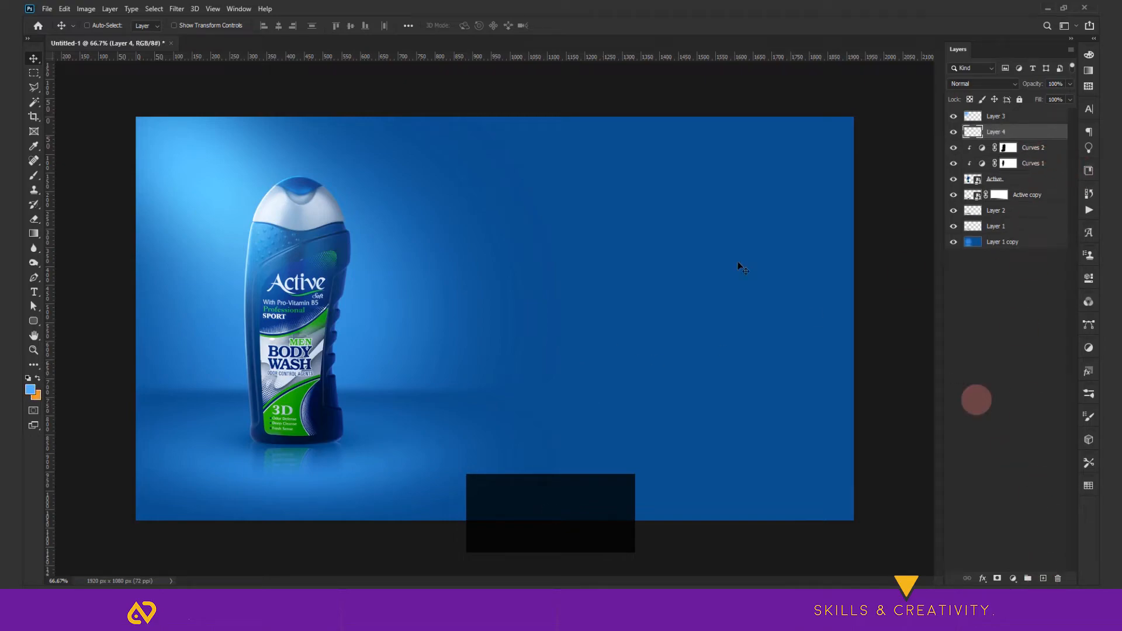
pyautogui.click(994, 86)
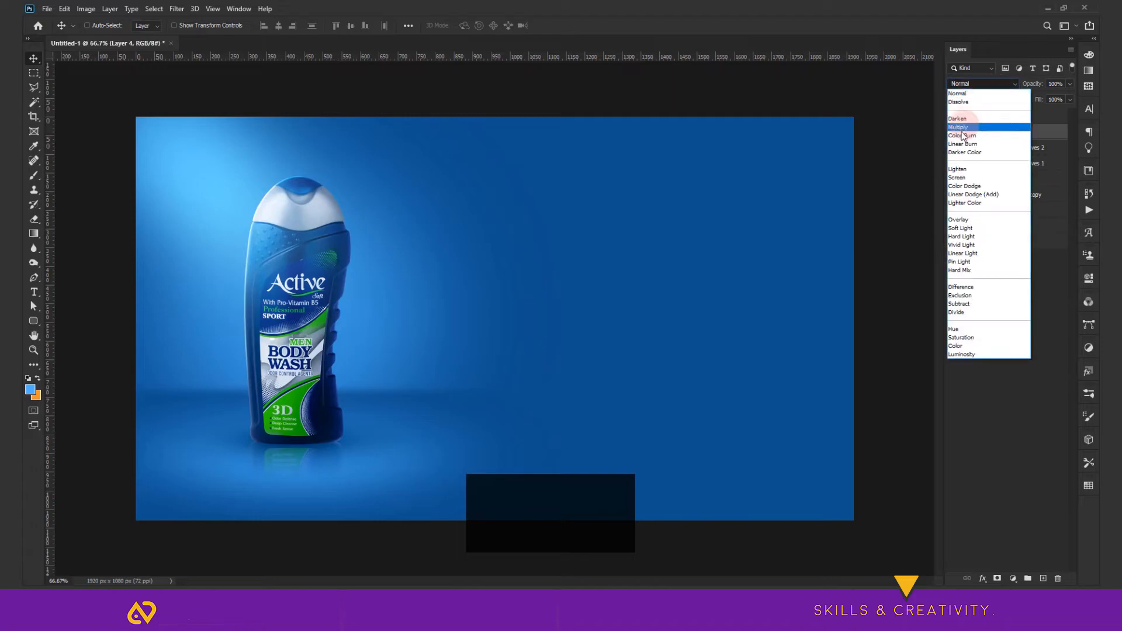
pyautogui.click(970, 178)
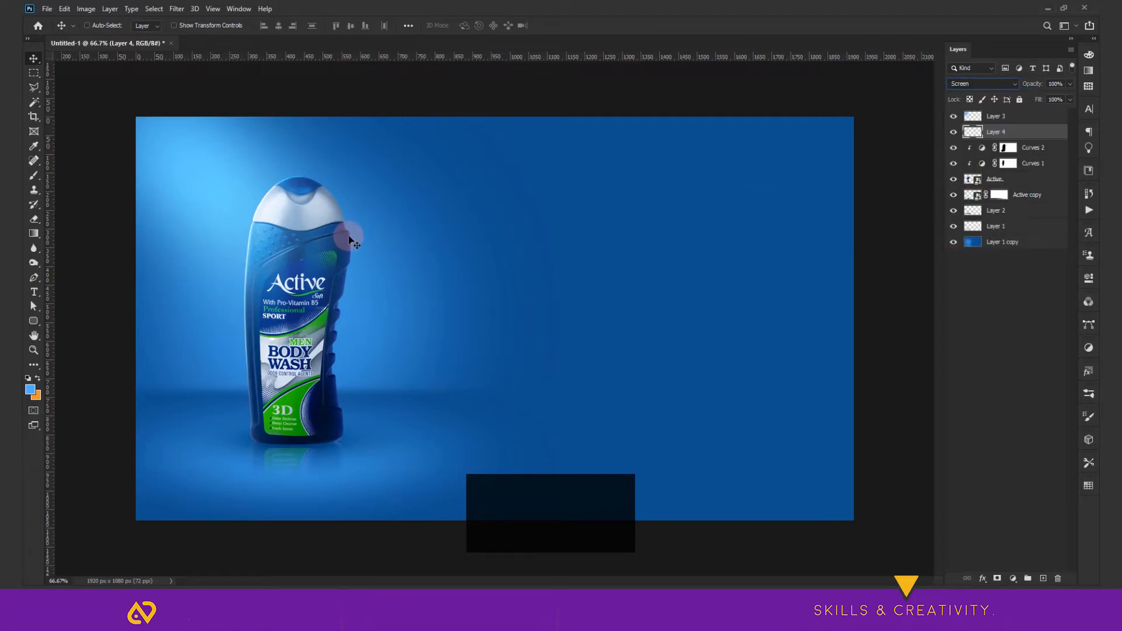
# - Try a light blue dab on the bottle cap's left edge with a 233 px elliptical brush angled at -131°, and undo it
pyautogui.click(34, 176)
pyautogui.keyDown('alt'); pyautogui.rightClick(250, 239); pyautogui.keyUp('alt')
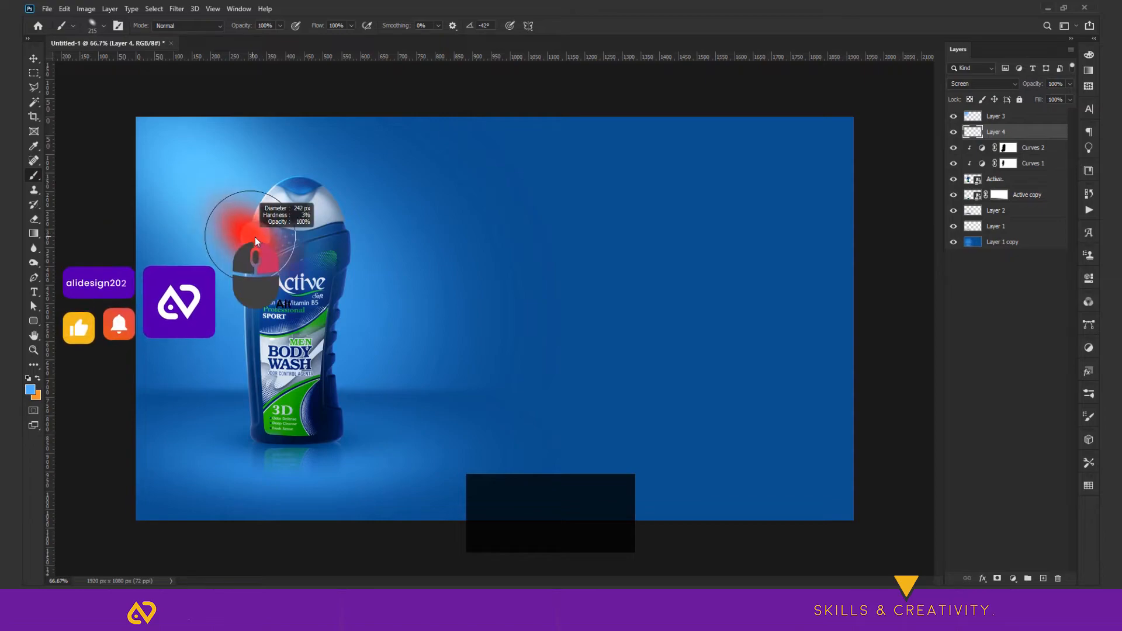
pyautogui.click(101, 26)
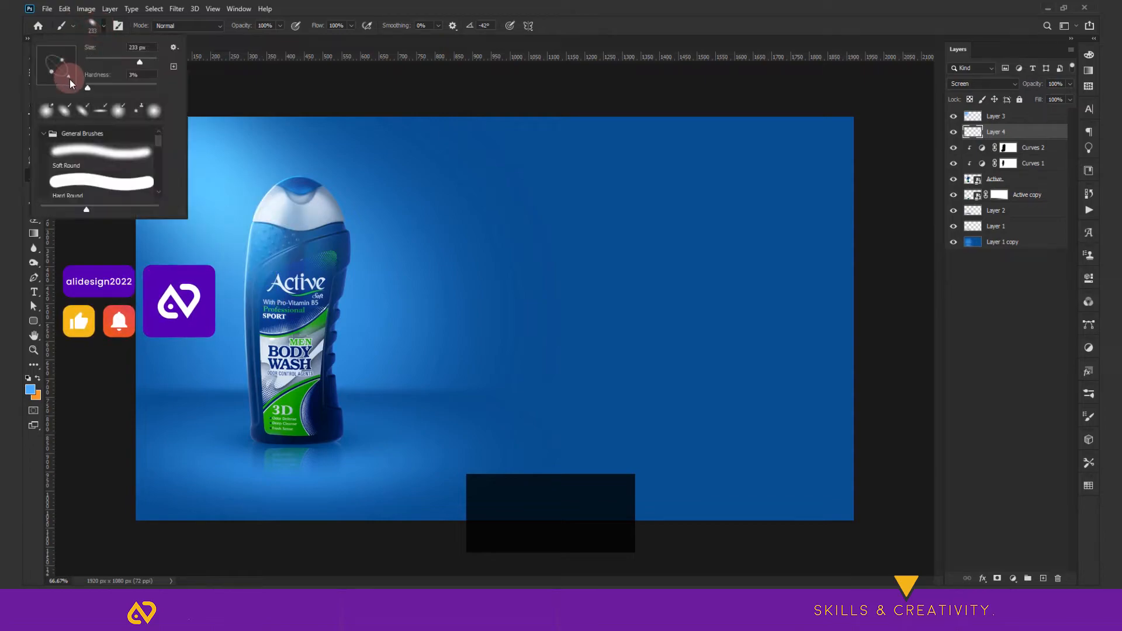
pyautogui.moveTo(60, 69); pyautogui.dragTo(52, 79)
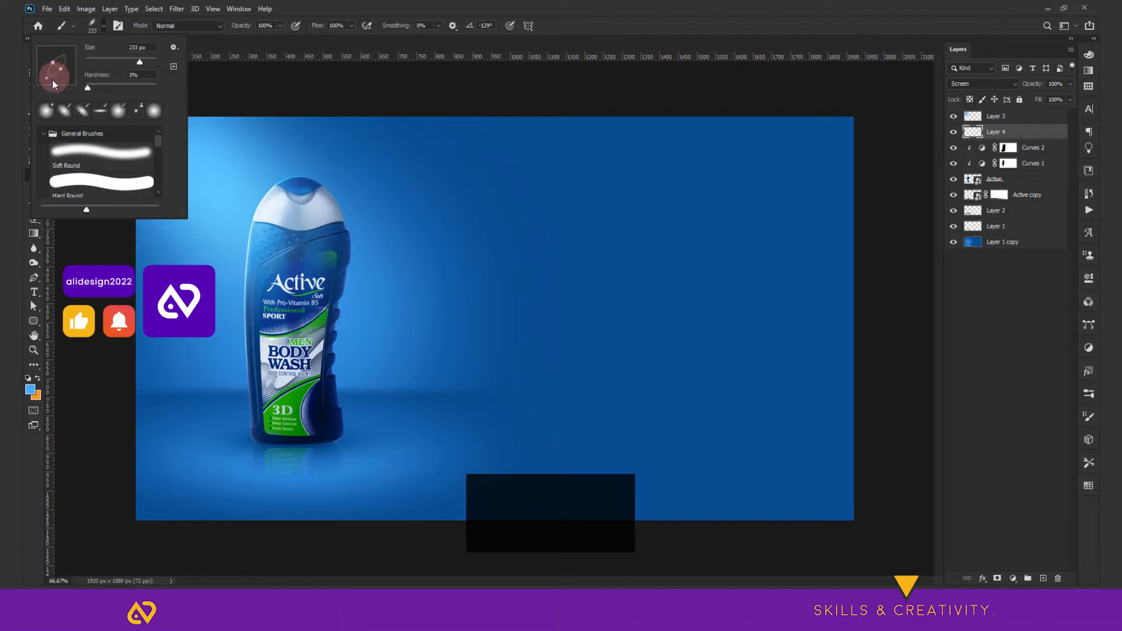
pyautogui.click(264, 202)
pyautogui.hotkey('ctrl', 'z')
# - Try a light blue dab on the cap's left edge with the brush at 122 px and -125°, and undo it
pyautogui.moveTo(270, 207); pyautogui.dragTo(248, 213)
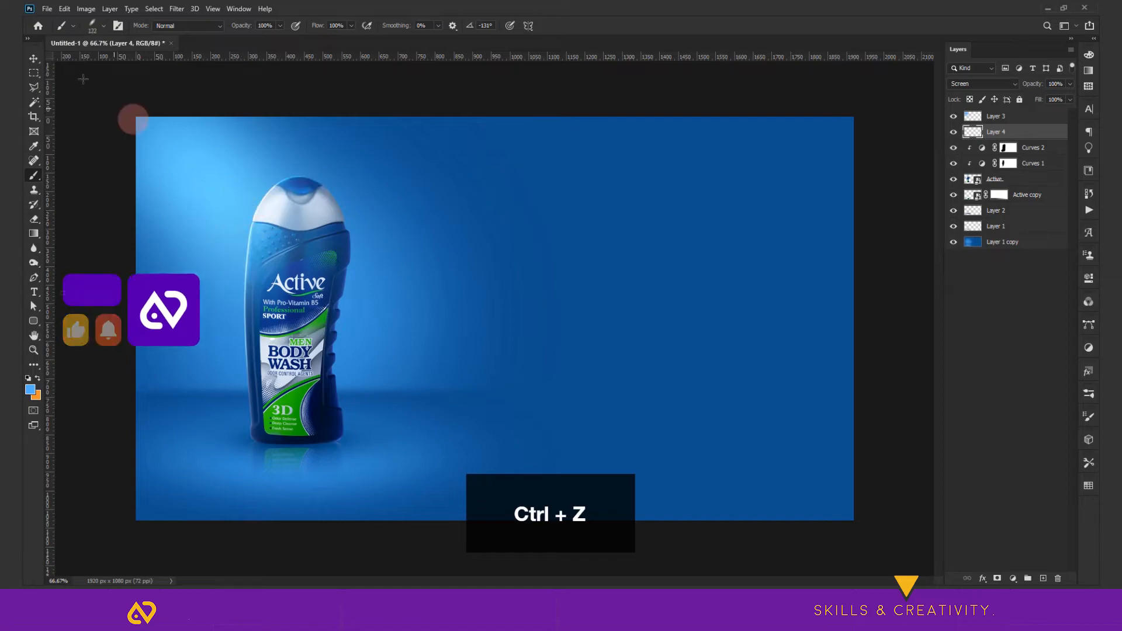
pyautogui.click(103, 25)
pyautogui.moveTo(44, 80); pyautogui.dragTo(47, 83)
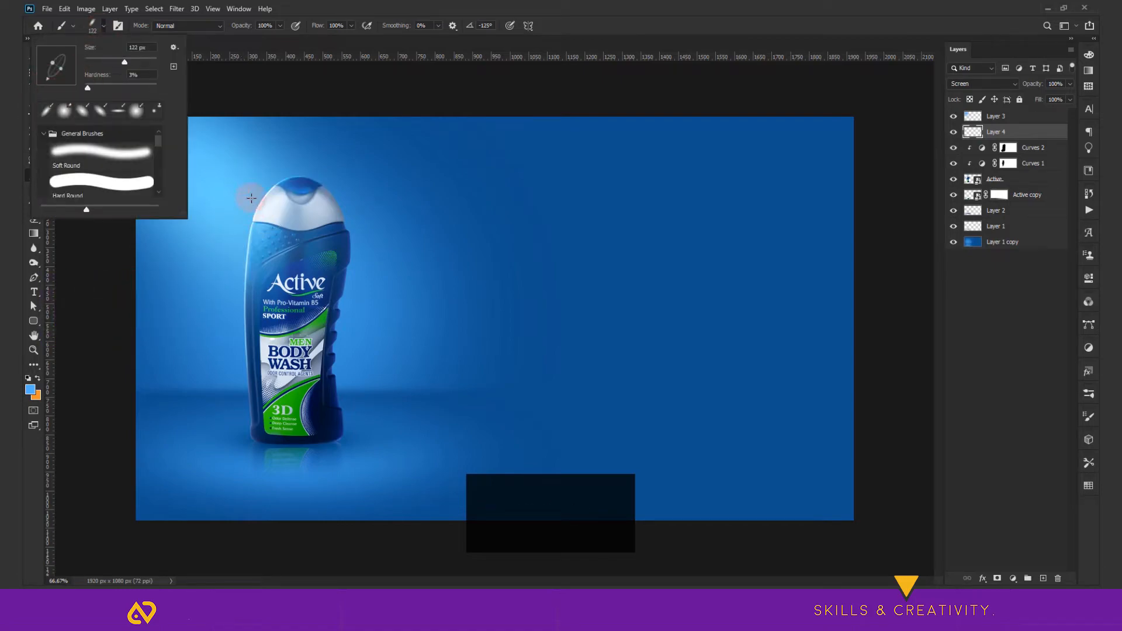
pyautogui.click(258, 205)
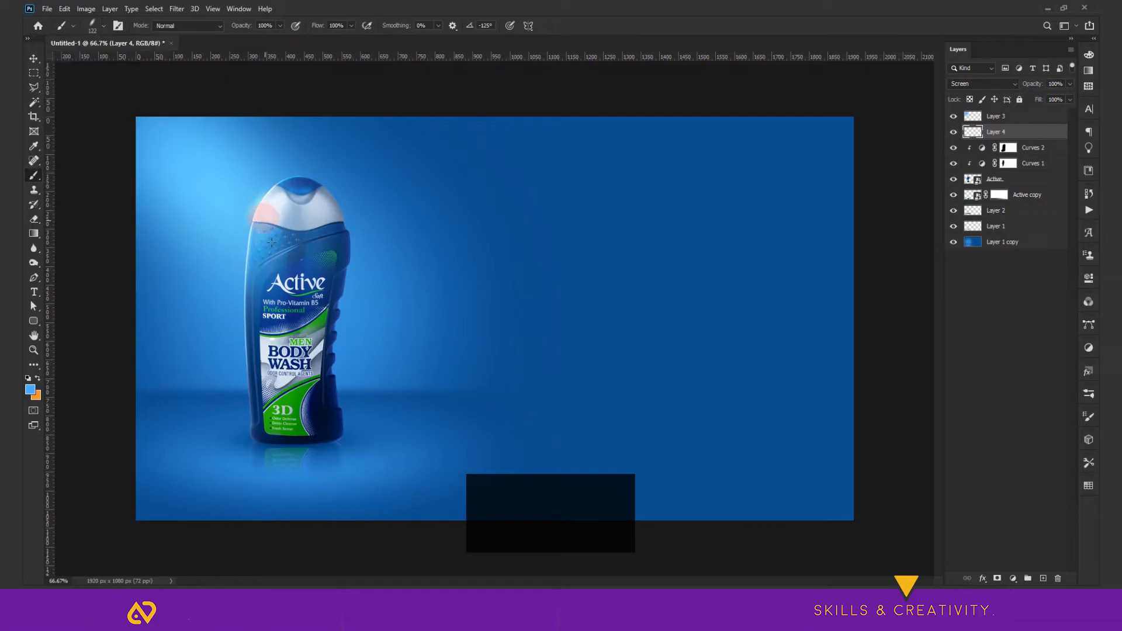
pyautogui.hotkey('ctrl', 'z')
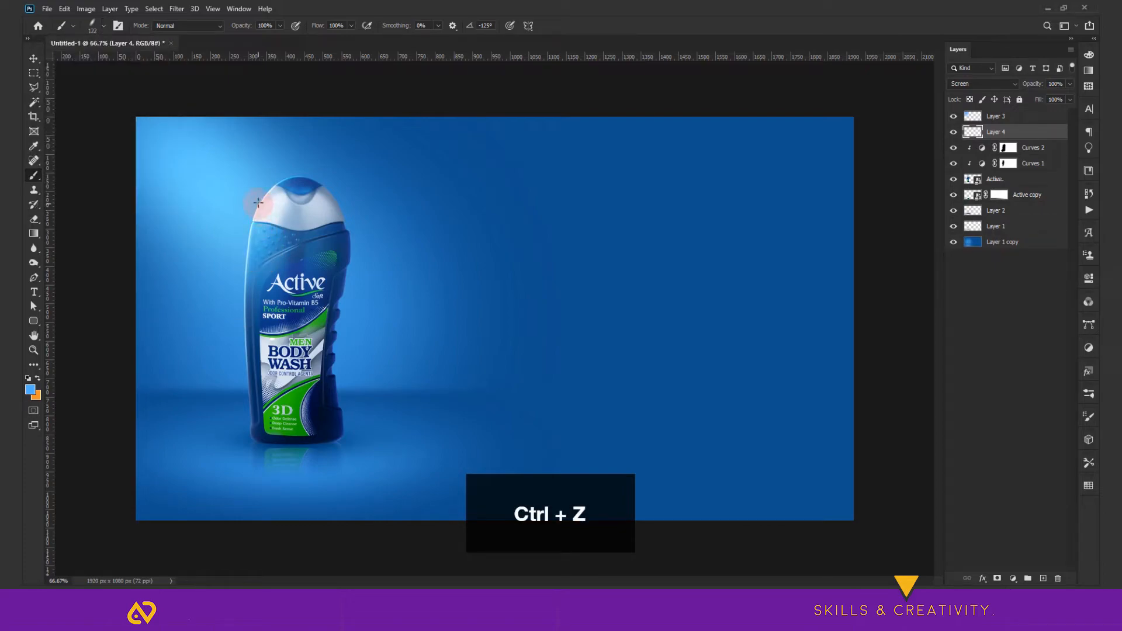
# - Set the 122 px brush's angle to -127° and the foreground colour to white, and dab a glow on the cap's upper-left edge
pyautogui.click(101, 27)
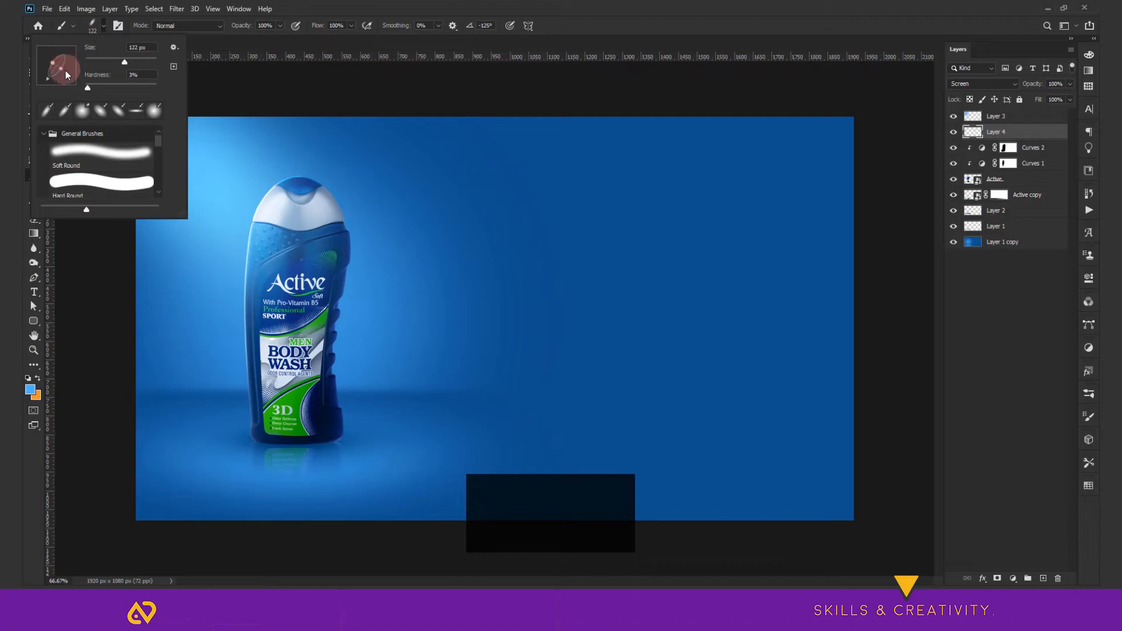
pyautogui.click(60, 69)
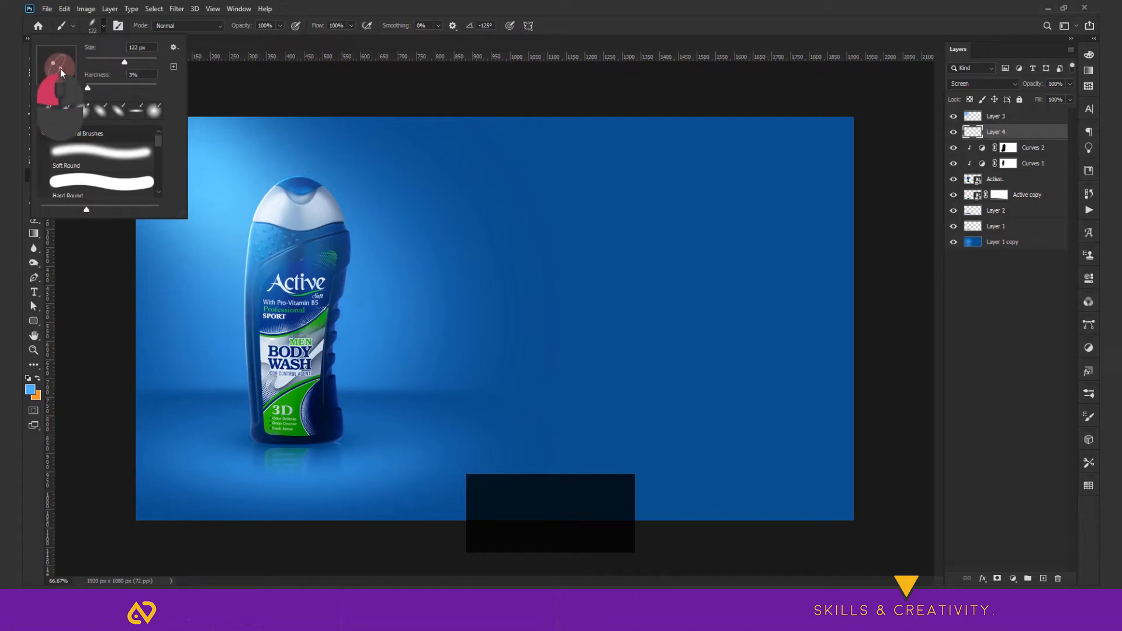
pyautogui.click(276, 221)
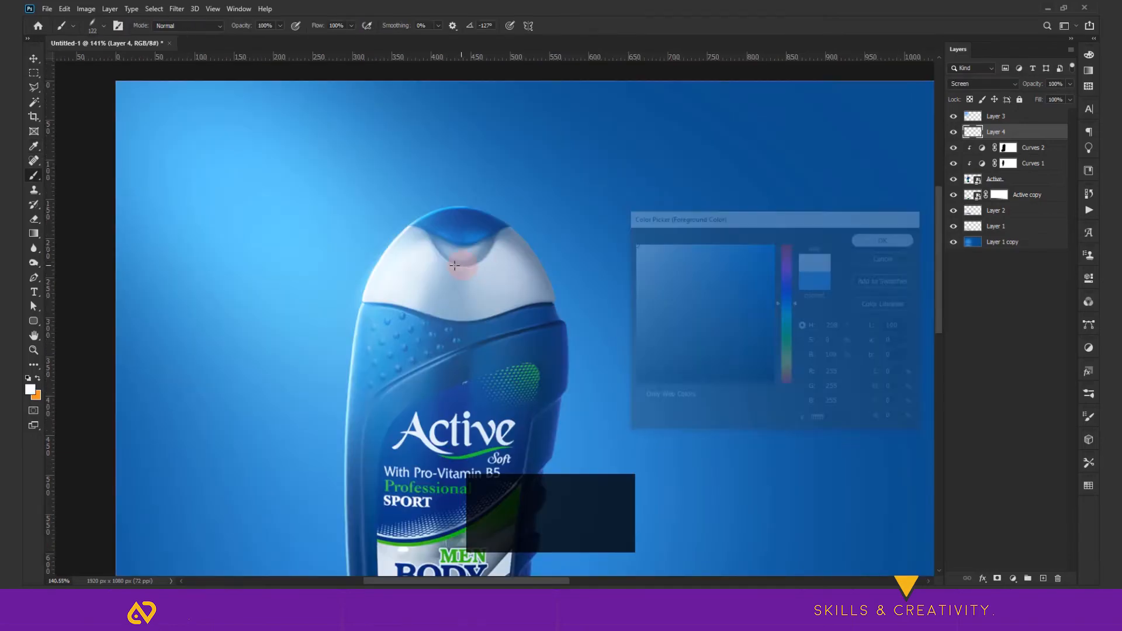
pyautogui.moveTo(390, 257); pyautogui.dragTo(392, 286)
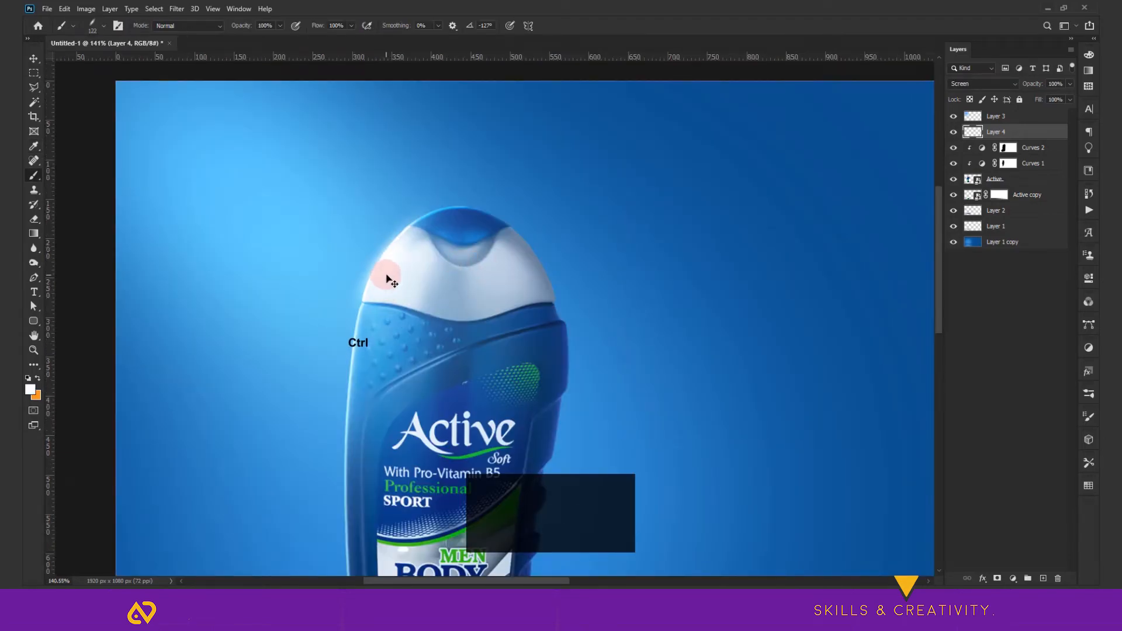
pyautogui.hotkey('ctrl', 'z')
pyautogui.click(383, 263)
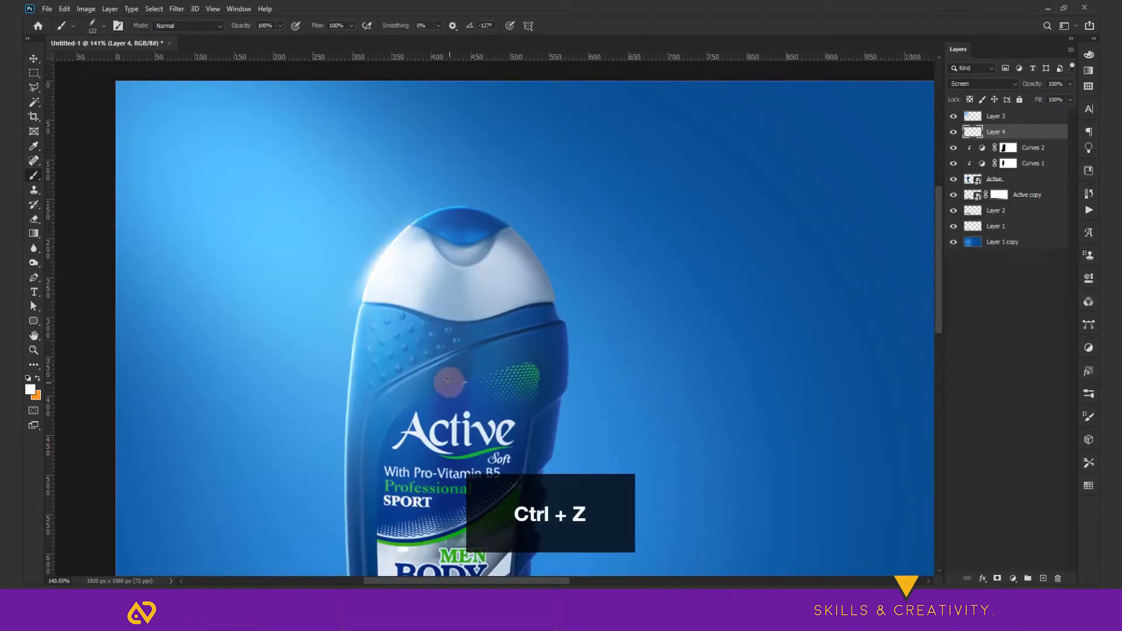
pyautogui.moveTo(388, 380); pyautogui.dragTo(410, 265)
pyautogui.hotkey('ctrl', 'z')
pyautogui.click(418, 131)
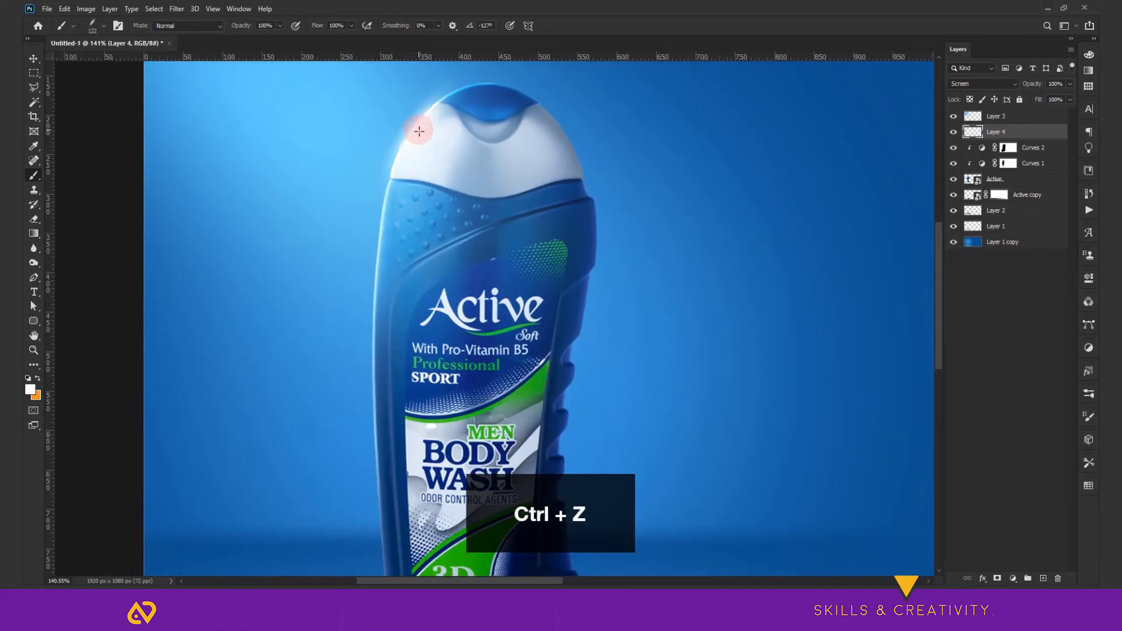
# - Try white dabs on the bottle's left side, including with the brush angle at -97°, undoing each one
pyautogui.click(376, 286)
pyautogui.hotkey('ctrl', 'z')
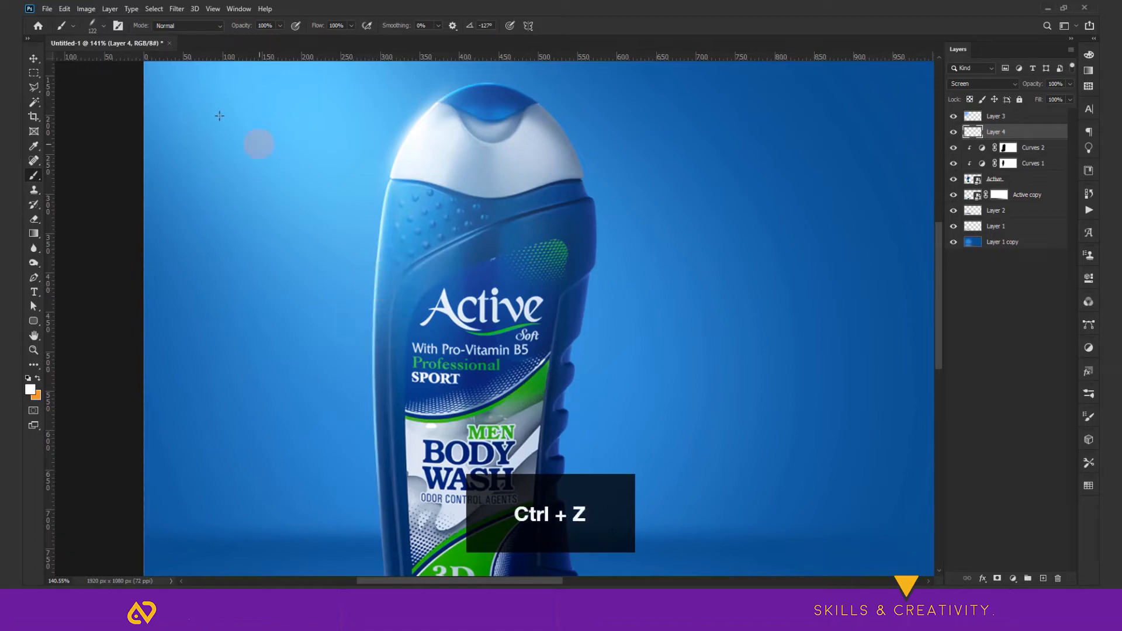
pyautogui.click(103, 26)
pyautogui.moveTo(57, 75); pyautogui.dragTo(54, 85)
pyautogui.click(375, 315)
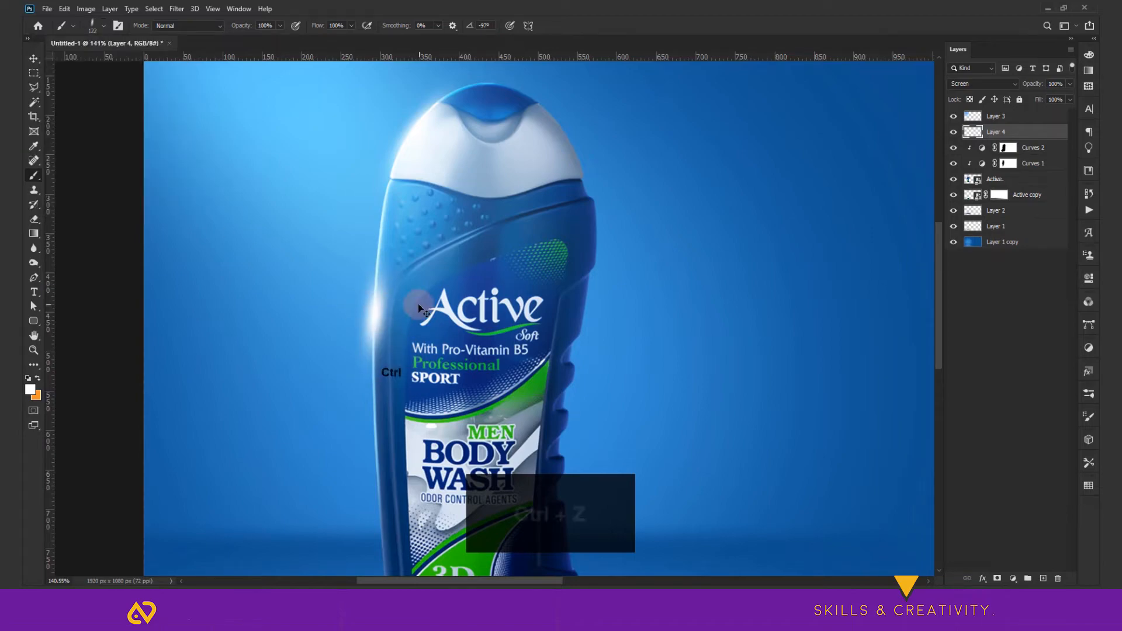
pyautogui.hotkey('ctrl', 'z')
pyautogui.rightClick(380, 316)
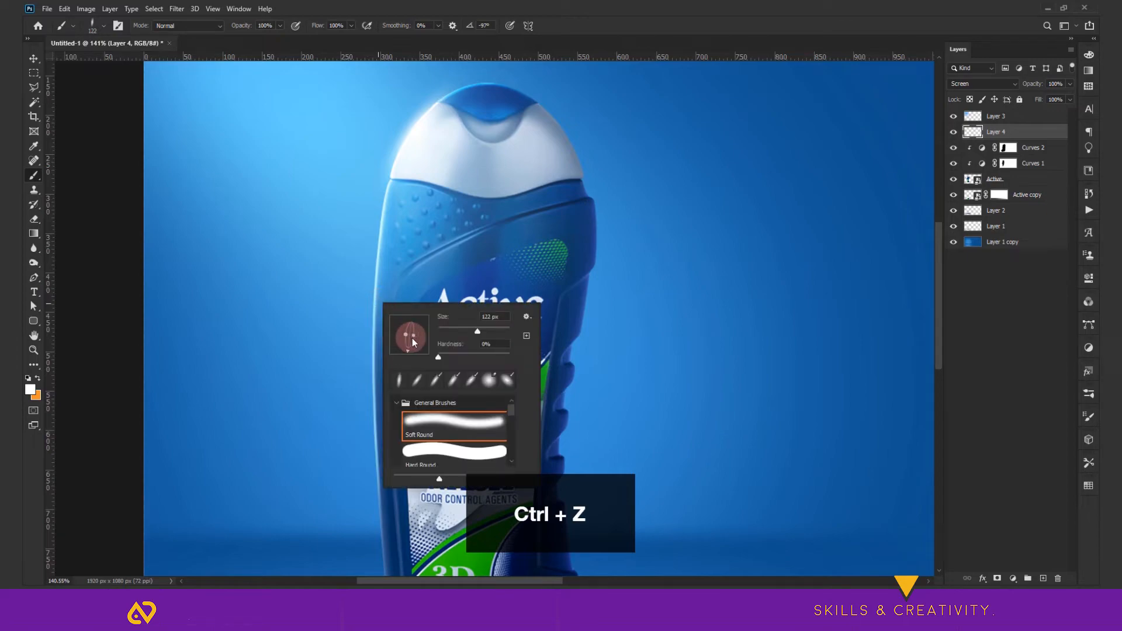
pyautogui.click(373, 307)
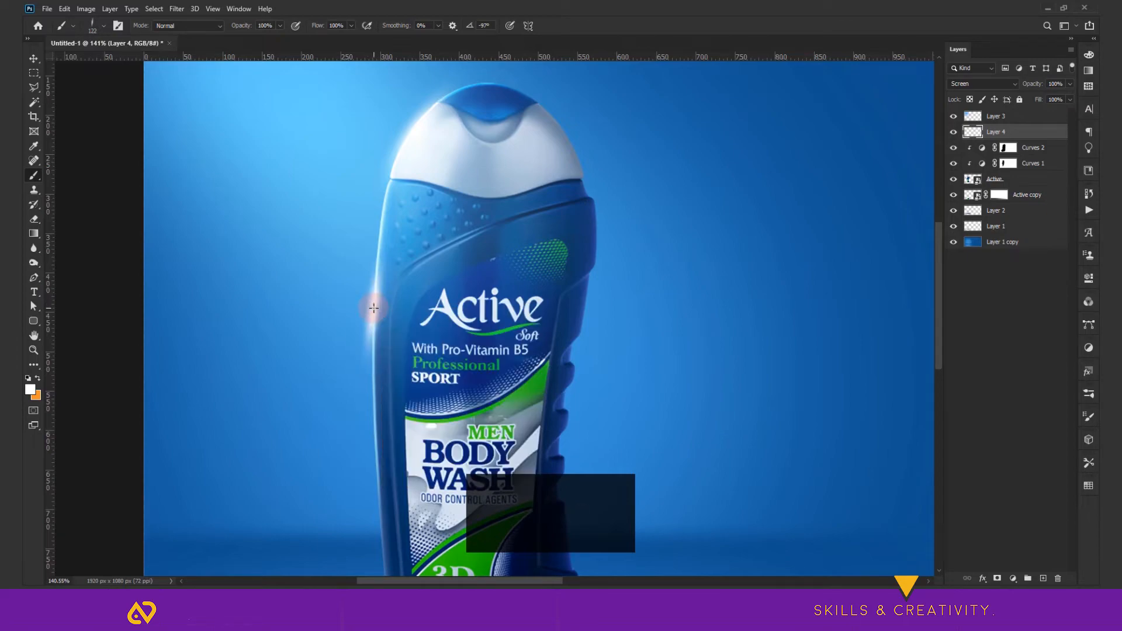
pyautogui.hotkey('ctrl', 'z')
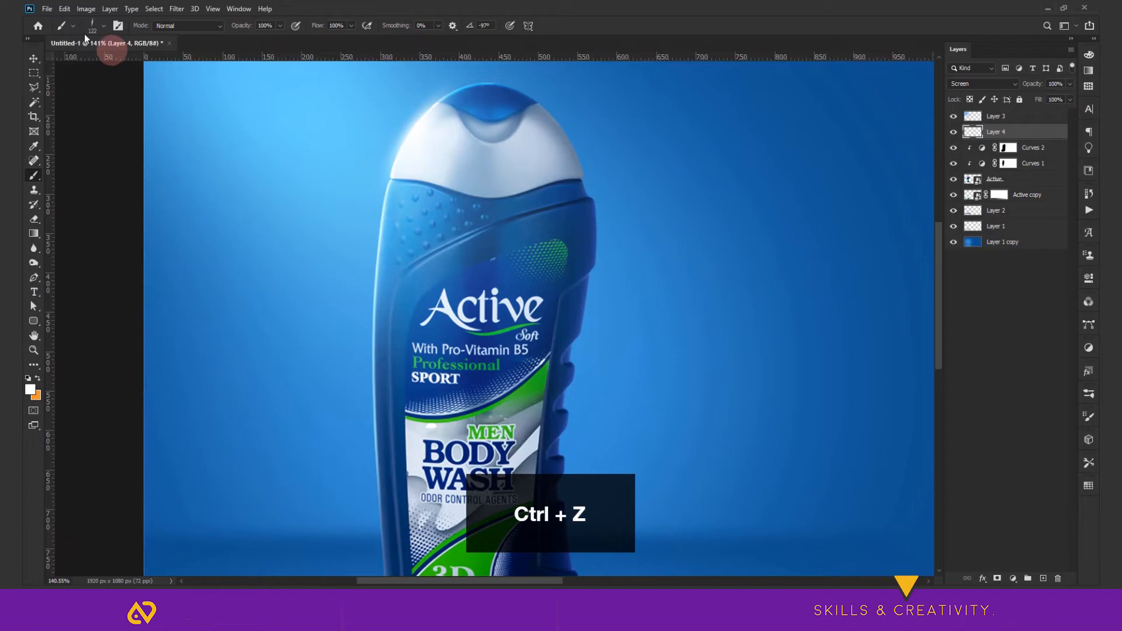
# - Set the brush angle to -94° and dab a white glow on the bottle's left edge beside the Active lettering
pyautogui.click(96, 26)
pyautogui.moveTo(55, 91); pyautogui.dragTo(55, 80)
pyautogui.click(373, 314)
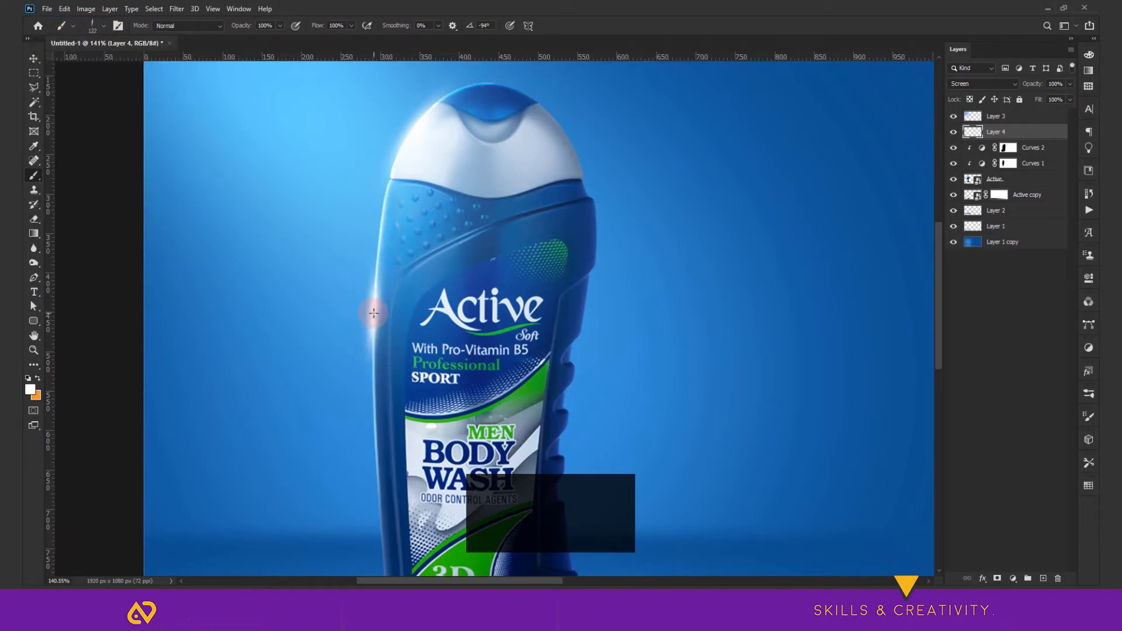
# - Smudge the white glow up and down along the bottle's left edge to stretch it into a soft rim light
pyautogui.rightClick(34, 245)
pyautogui.click(72, 266)
pyautogui.moveTo(374, 317)
pyautogui.mouseDown()
pyautogui.moveTo(373, 427)
pyautogui.moveTo(372, 323)
pyautogui.moveTo(373, 424)
pyautogui.mouseUp()
pyautogui.moveTo(373, 319)
pyautogui.mouseDown()
pyautogui.moveTo(401, 222)
pyautogui.moveTo(380, 236)
pyautogui.moveTo(376, 270)
pyautogui.mouseUp()
pyautogui.moveTo(368, 321); pyautogui.dragTo(368, 408)
pyautogui.moveTo(371, 300)
pyautogui.mouseDown()
pyautogui.moveTo(384, 241)
pyautogui.moveTo(379, 290)
pyautogui.mouseUp()
pyautogui.press('space')
pyautogui.moveTo(393, 348)
pyautogui.mouseDown()
pyautogui.moveTo(446, 247)
pyautogui.moveTo(429, 287)
pyautogui.mouseUp()
pyautogui.moveTo(428, 236); pyautogui.dragTo(425, 283)
pyautogui.moveTo(429, 228); pyautogui.dragTo(434, 390)
pyautogui.moveTo(424, 209); pyautogui.dragTo(426, 376)
pyautogui.scroll(-2, 468, 391)
pyautogui.scroll(-2, 468, 391)
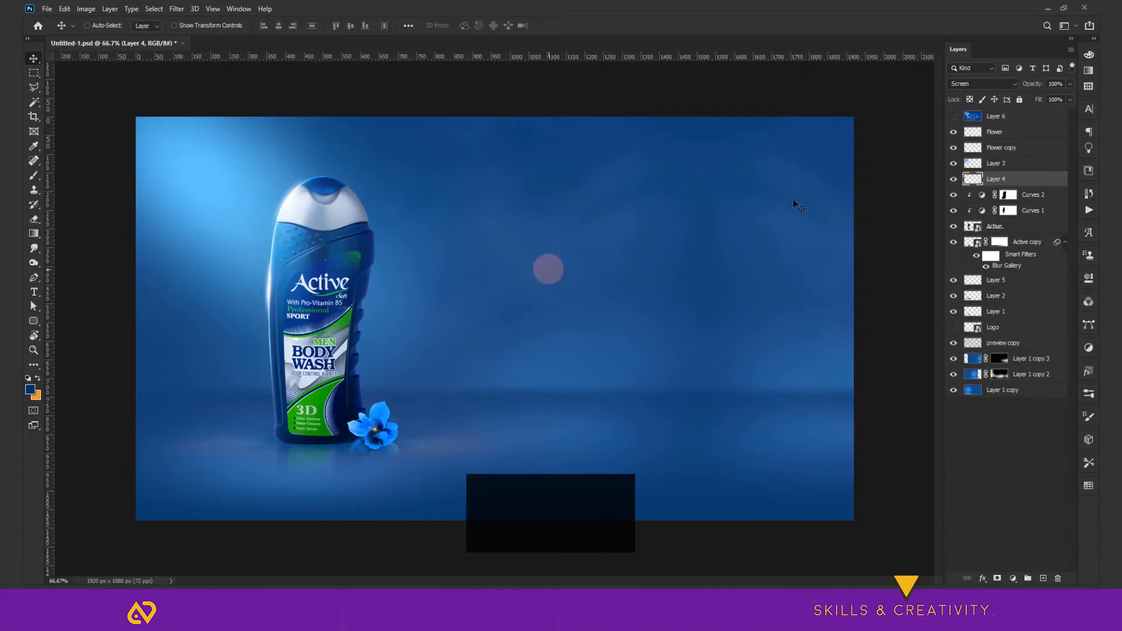
# - Set Layer 4's blend mode to Overlay and toggle its visibility to compare the rim glow
pyautogui.click(984, 85)
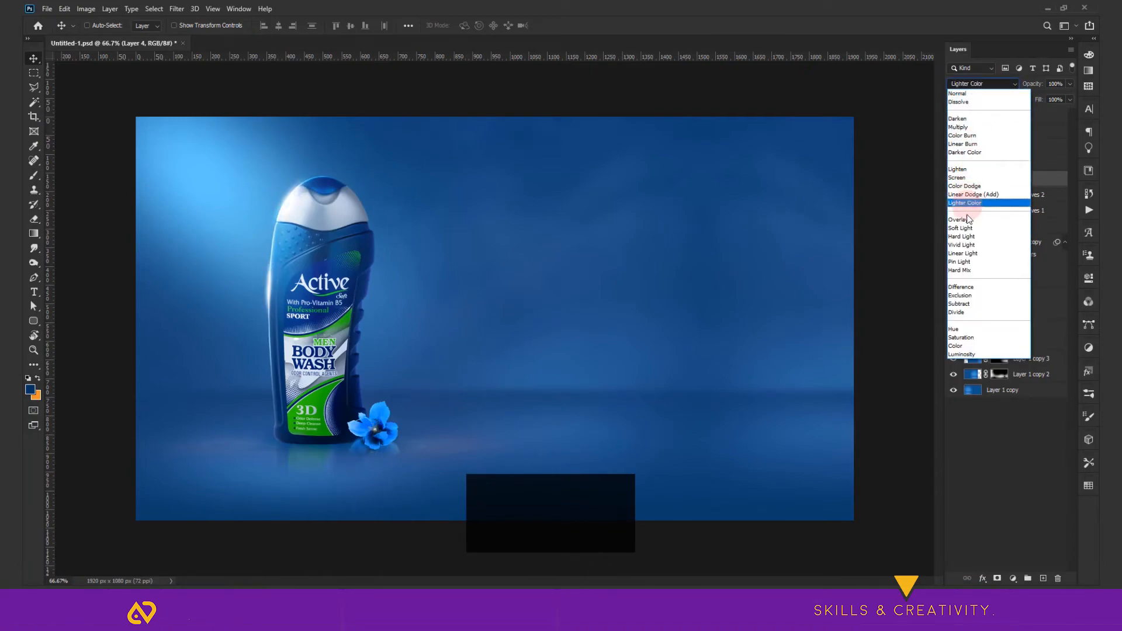
pyautogui.click(958, 219)
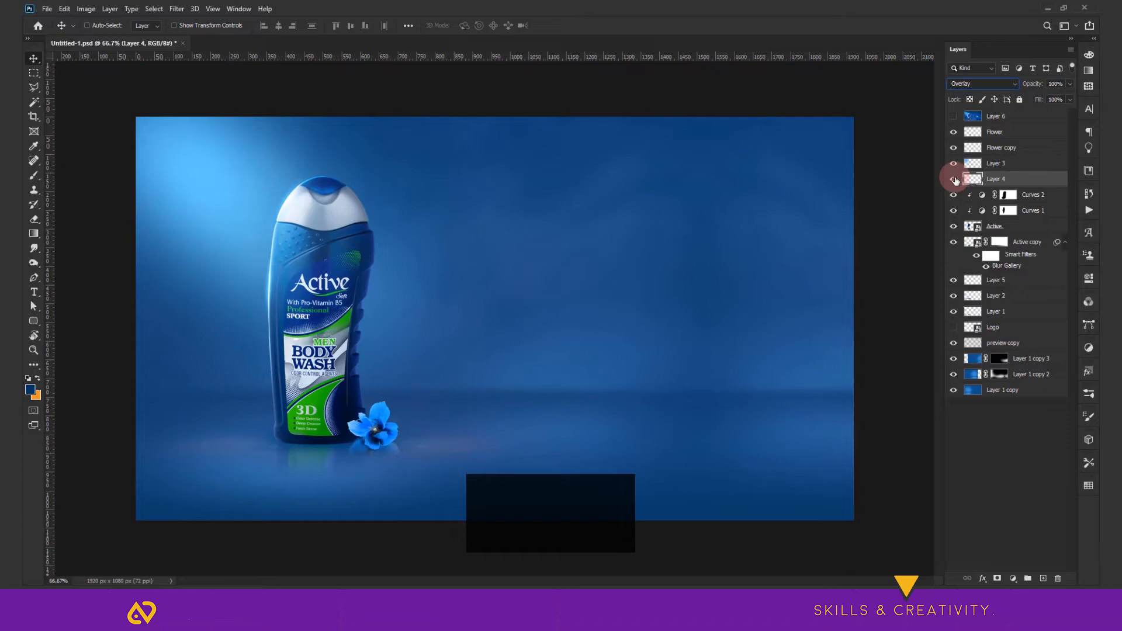
pyautogui.click(954, 181)
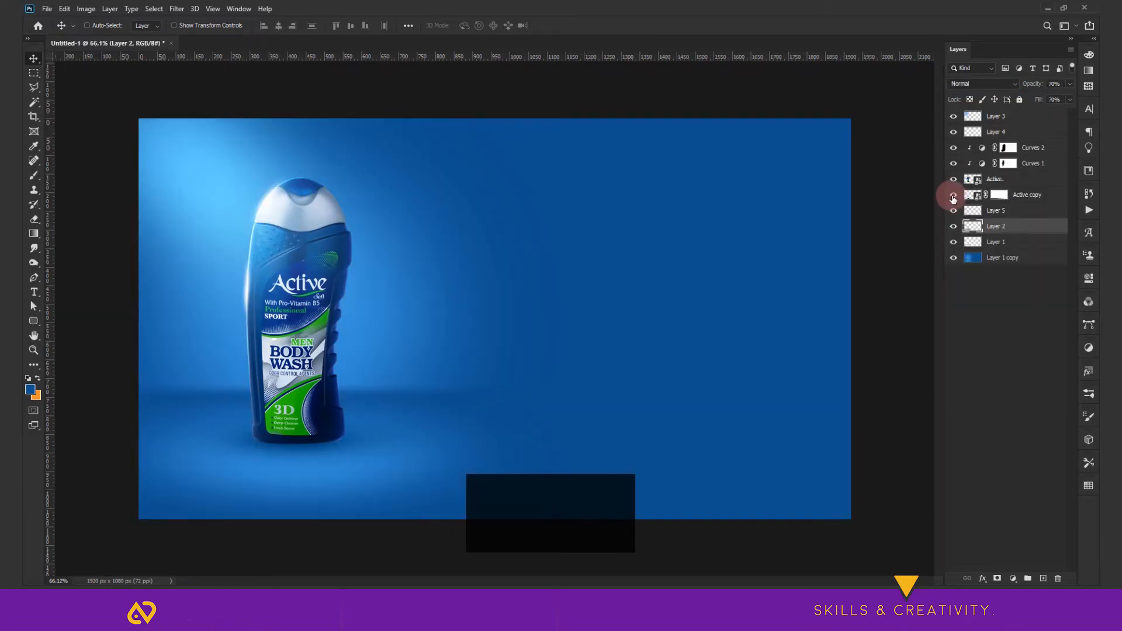
# - Apply a Path Blur to the Active copy reflection layer, with the blur path pointing straight down
pyautogui.click(953, 196)
pyautogui.click(1023, 195)
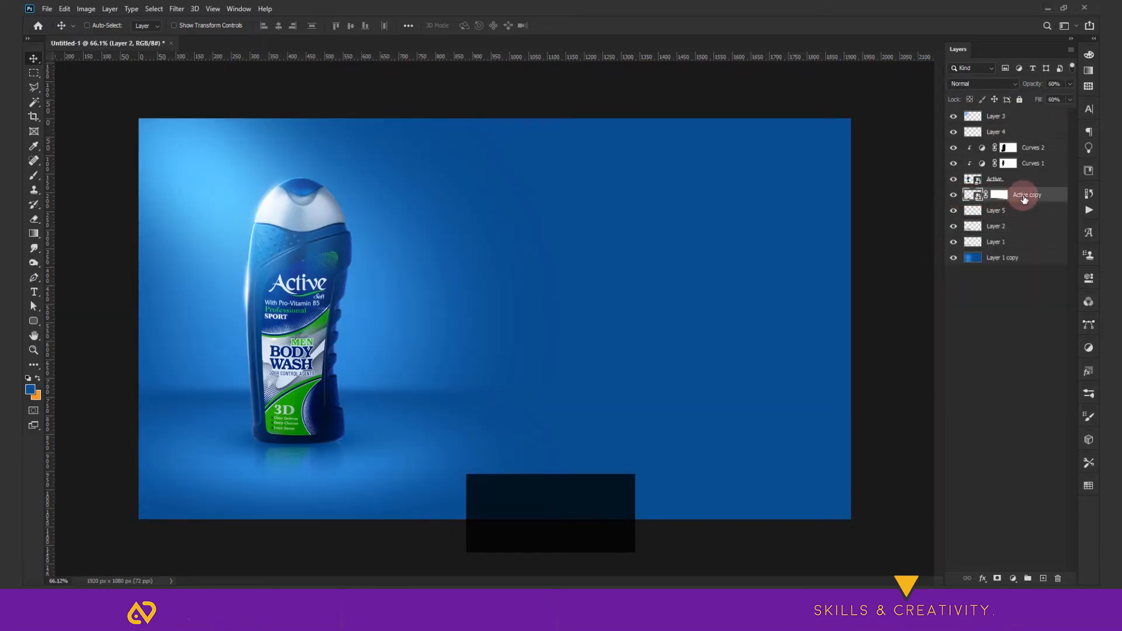
pyautogui.click(176, 9)
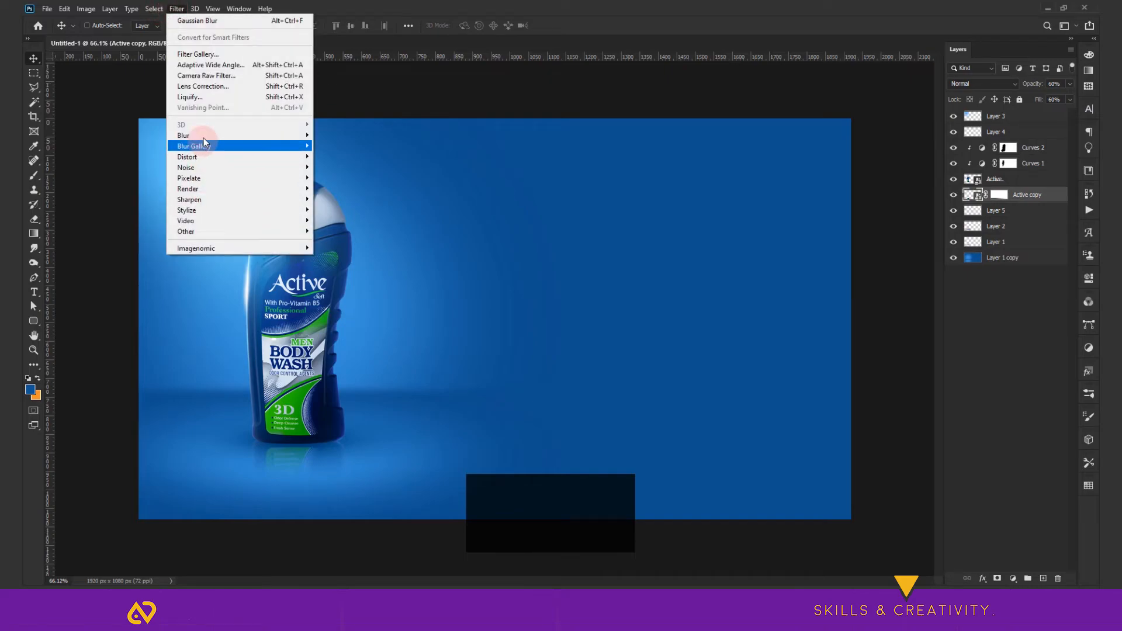
pyautogui.moveTo(203, 137)
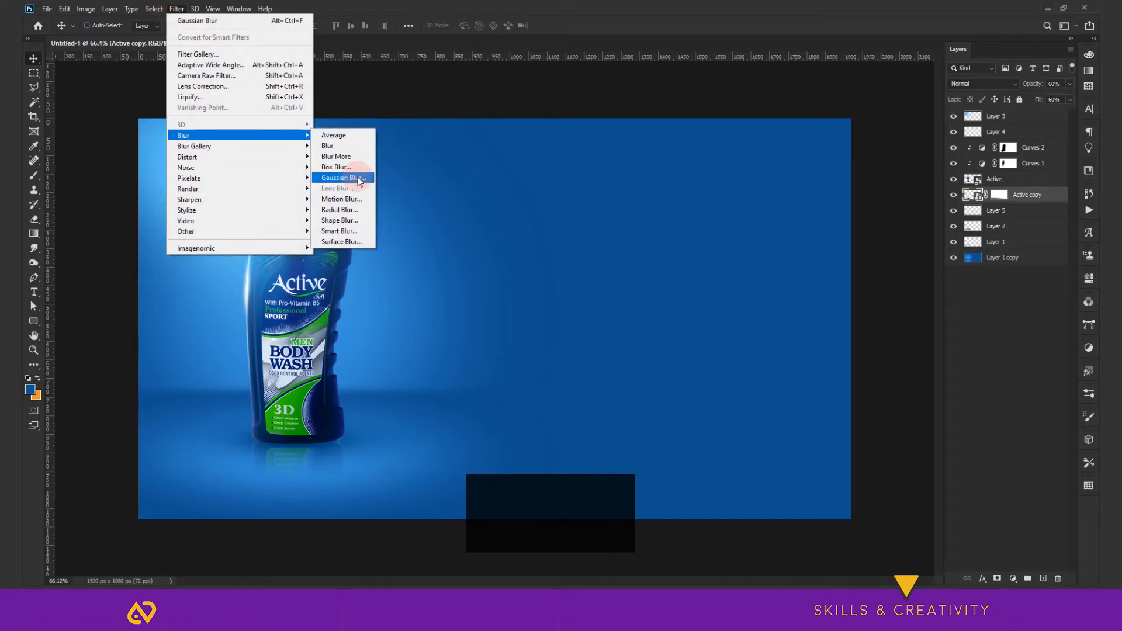
pyautogui.moveTo(271, 150)
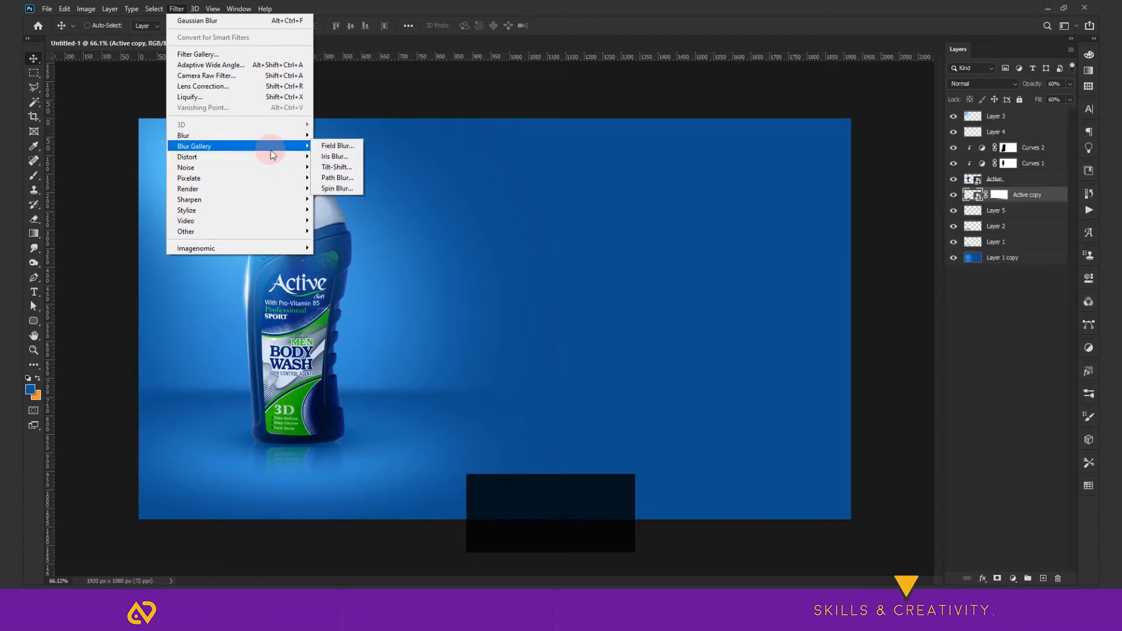
pyautogui.click(341, 180)
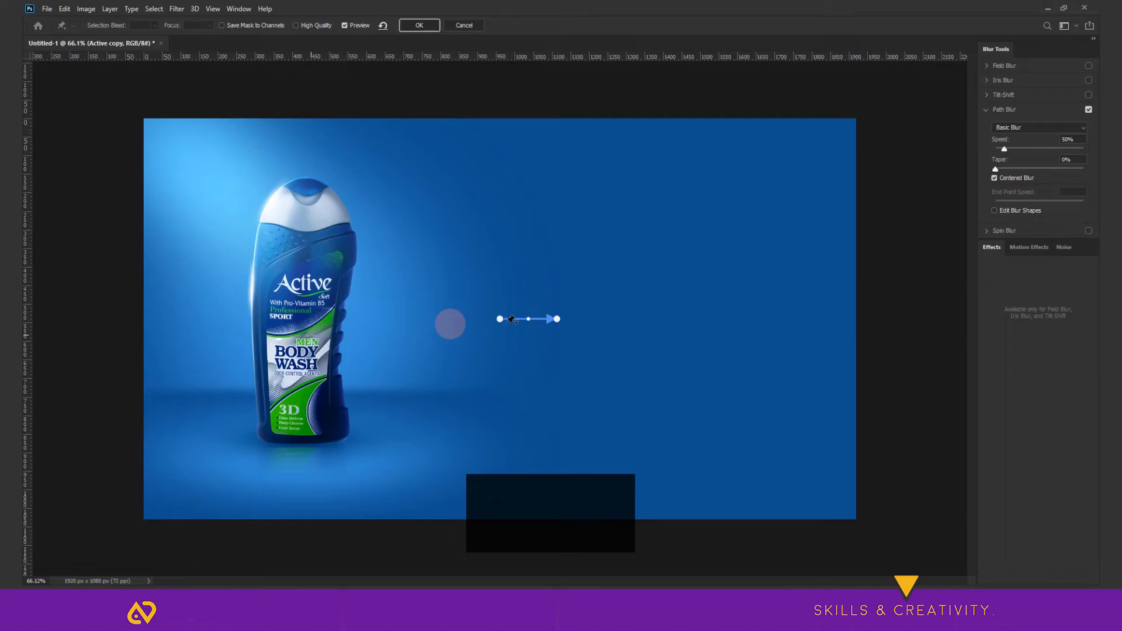
pyautogui.moveTo(509, 395); pyautogui.dragTo(497, 442)
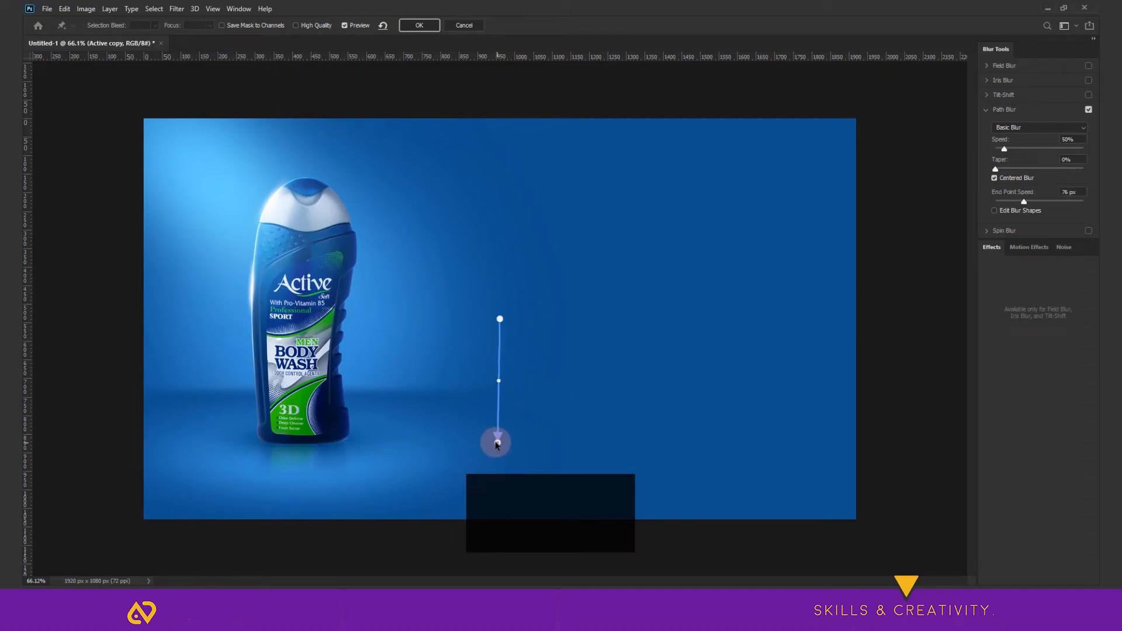
pyautogui.click(421, 26)
pyautogui.press('v')
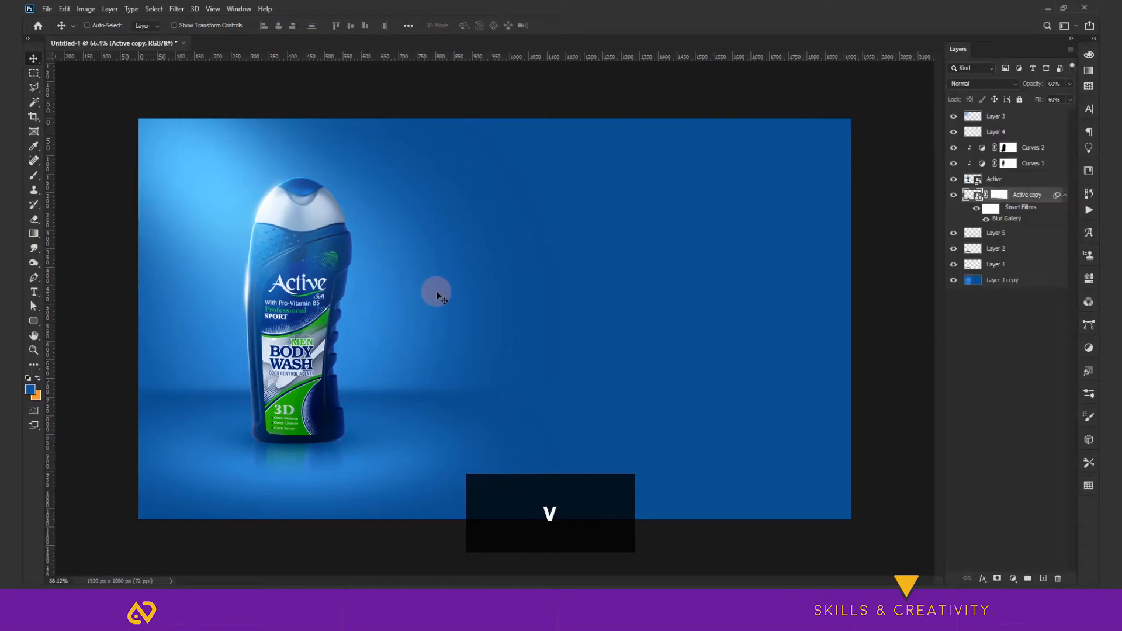
# - Place Flower.png from the project's File Explorer folder, scaled down and positioned beside the bottle's lower right side
pyautogui.click(253, 581)
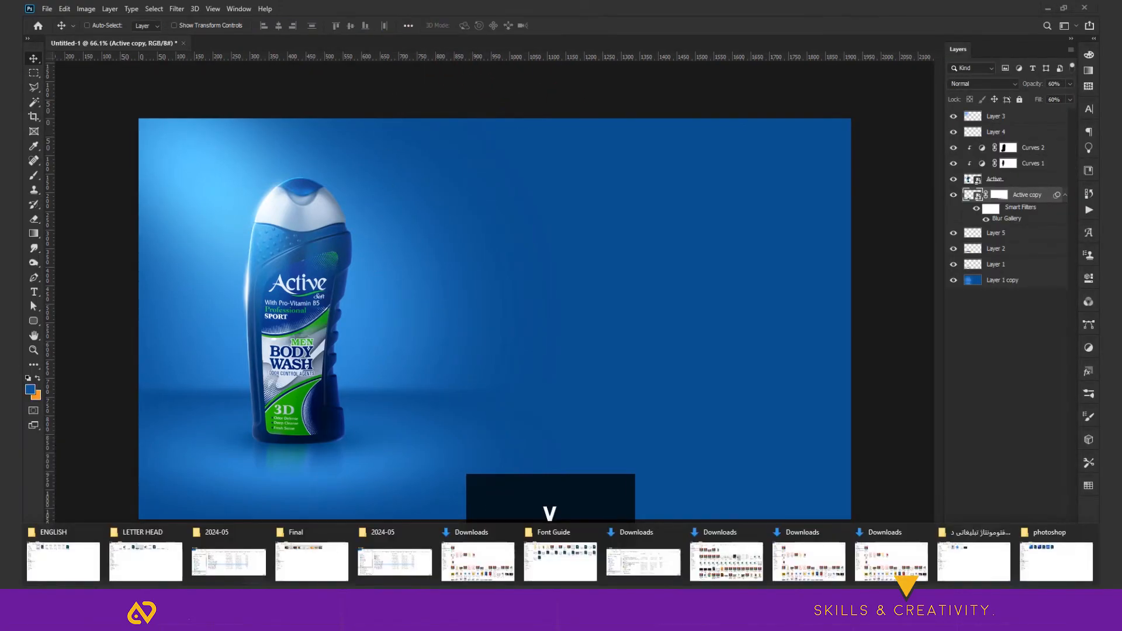
pyautogui.click(981, 550)
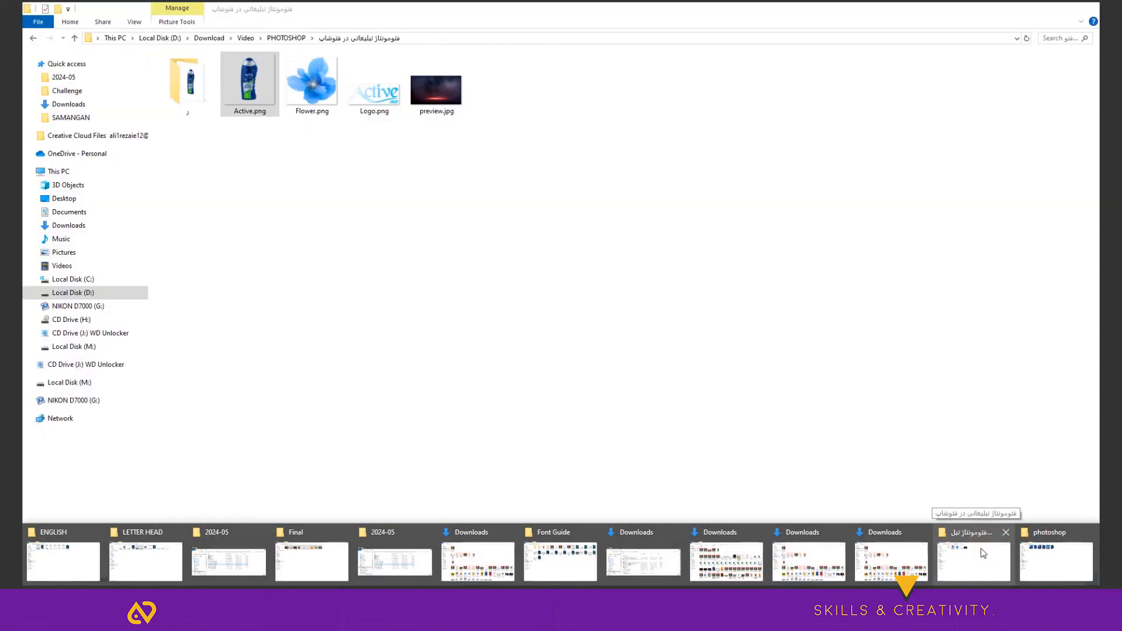
pyautogui.moveTo(311, 81); pyautogui.dragTo(391, 427)
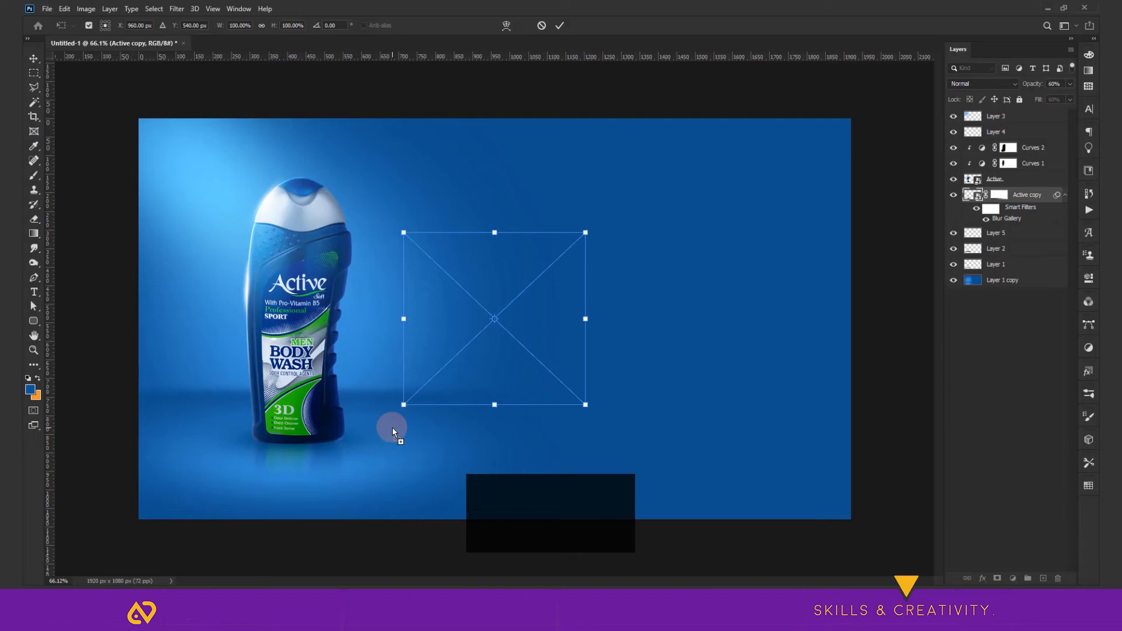
pyautogui.moveTo(583, 404); pyautogui.dragTo(541, 375)
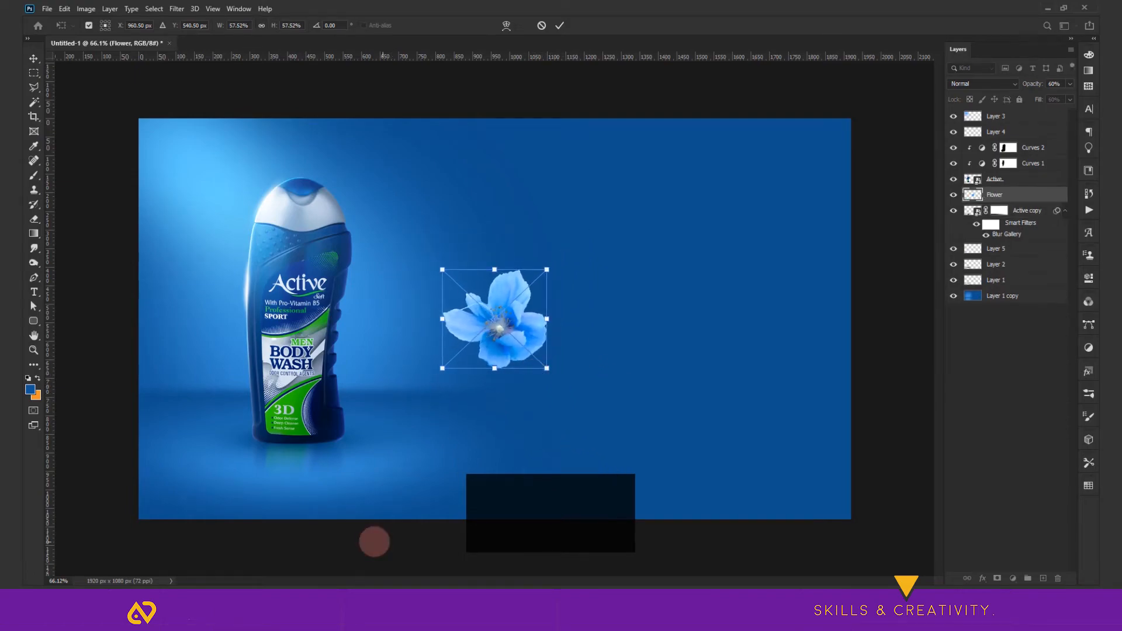
pyautogui.moveTo(542, 372); pyautogui.dragTo(359, 441)
pyautogui.press('Return')
# - Bring the Flower layer to the top of the layer stack and rotate the flower against the bottle's bottom right corner
pyautogui.hotkey('ctrl', ']')
pyautogui.moveTo(1017, 179); pyautogui.dragTo(1027, 113)
pyautogui.keyDown('alt'); pyautogui.scroll(3, 344, 435); pyautogui.keyUp('alt')
pyautogui.hotkey('ctrl', 't')
pyautogui.moveTo(336, 435); pyautogui.dragTo(363, 409)
pyautogui.moveTo(353, 456)
pyautogui.mouseDown()
pyautogui.moveTo(342, 462)
pyautogui.moveTo(353, 449)
pyautogui.mouseUp()
pyautogui.press('v')
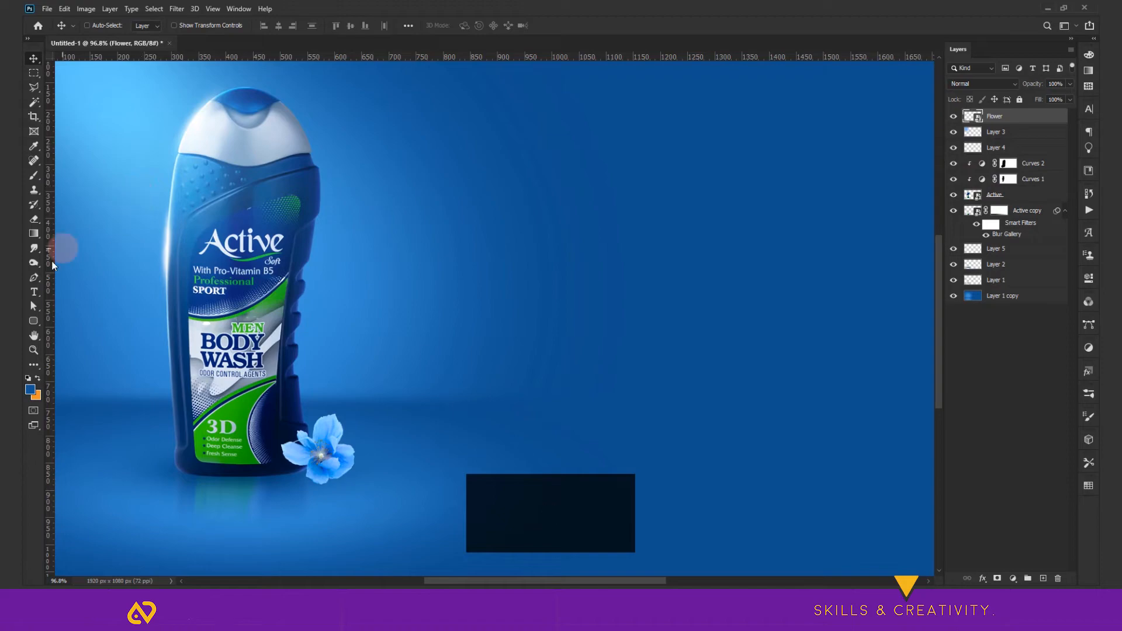
# - Rasterize the Flower layer and brighten its left and upper petals with the Dodge tool set to highlights
pyautogui.click(34, 263)
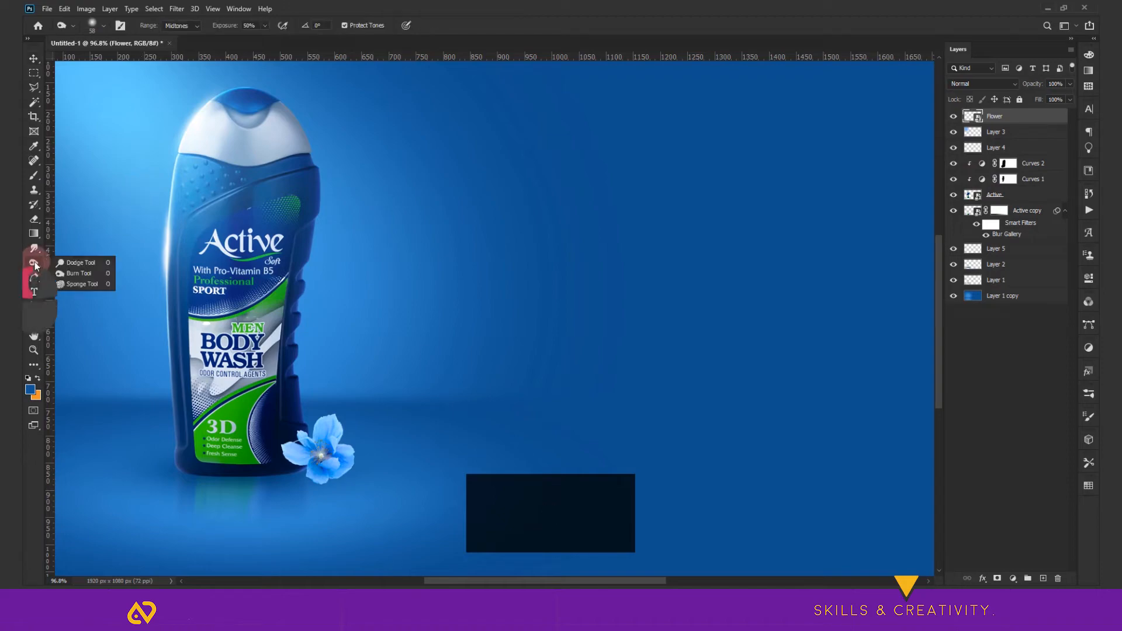
pyautogui.click(65, 264)
pyautogui.click(313, 450)
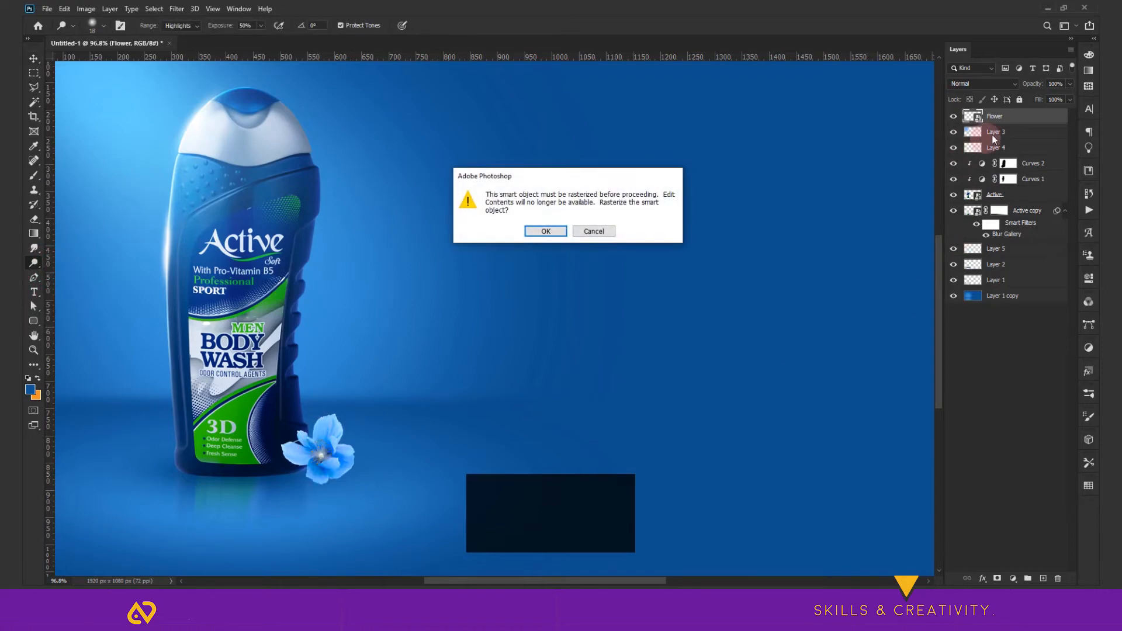
pyautogui.click(546, 231)
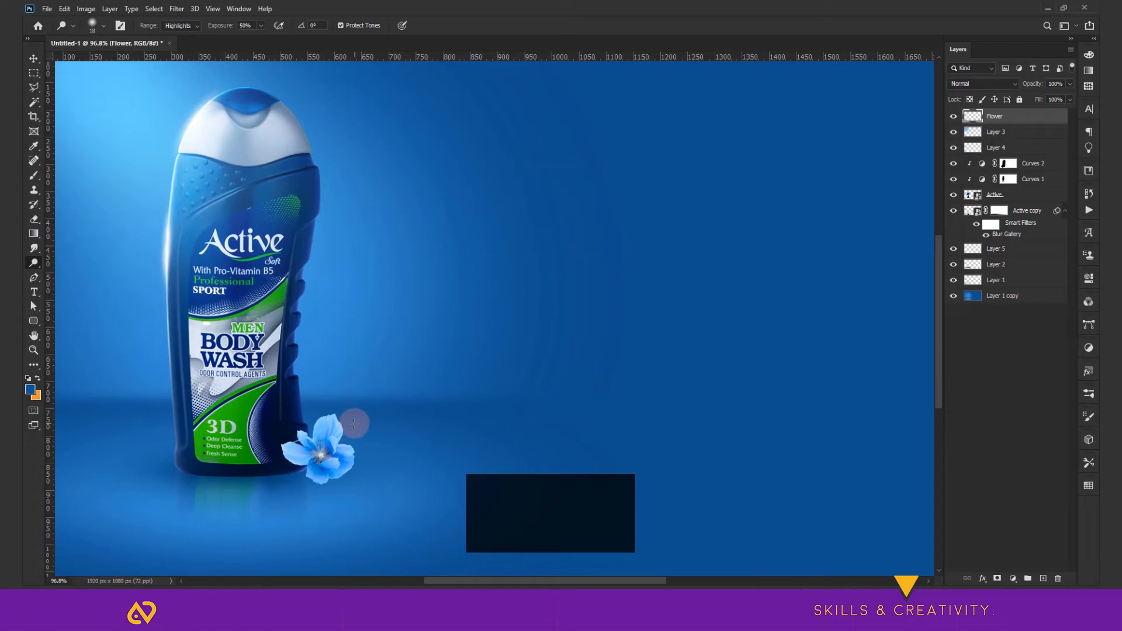
pyautogui.moveTo(318, 430); pyautogui.dragTo(312, 444)
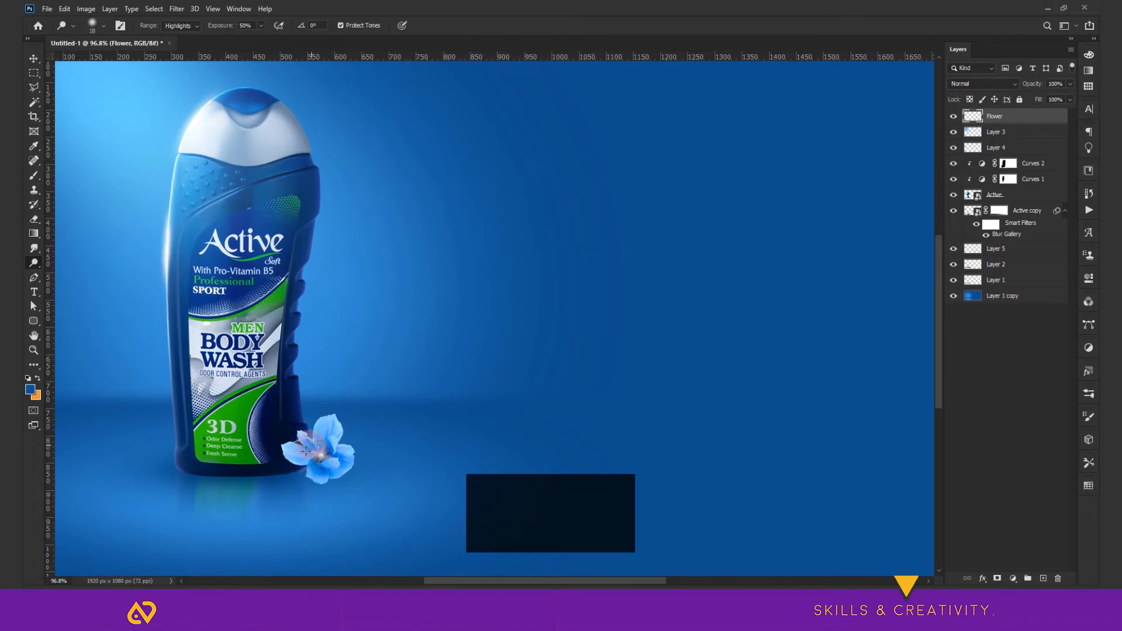
# - Darken the flower and deepen its contrast with a Levels adjustment
pyautogui.hotkey('ctrl', 'l')
pyautogui.moveTo(879, 438)
pyautogui.mouseDown()
pyautogui.moveTo(856, 440)
pyautogui.moveTo(892, 441)
pyautogui.mouseUp()
pyautogui.moveTo(737, 437); pyautogui.dragTo(773, 442)
pyautogui.click(918, 339)
# - Dodge the flower's left petal to lighten its highlights
pyautogui.press('o')
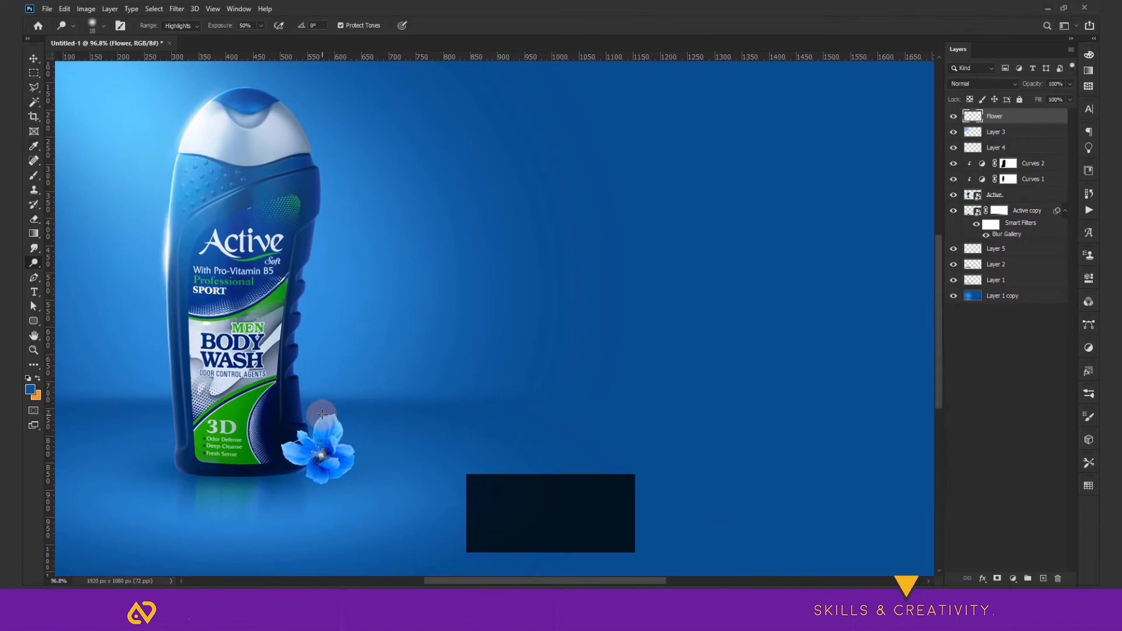
pyautogui.click(34, 264)
pyautogui.click(53, 263)
pyautogui.moveTo(302, 454); pyautogui.dragTo(305, 450)
# - Burn the midtones of the flower's lower and right petals around its centre
pyautogui.click(36, 264)
pyautogui.click(72, 275)
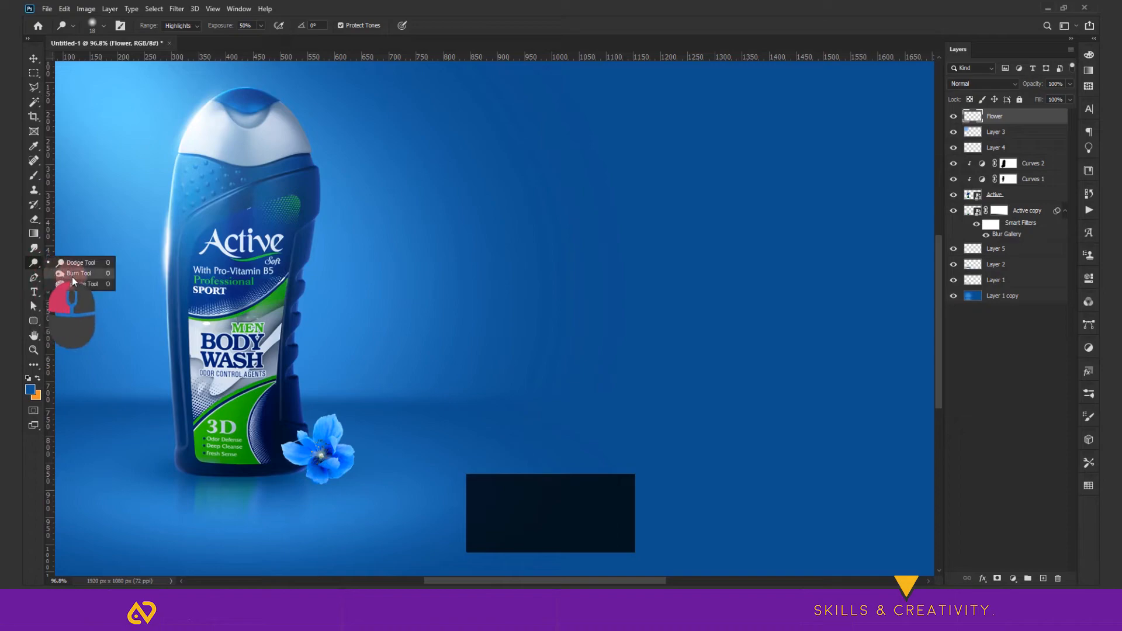
pyautogui.moveTo(231, 25); pyautogui.dragTo(236, 25)
pyautogui.moveTo(319, 478)
pyautogui.mouseDown()
pyautogui.moveTo(353, 453)
pyautogui.moveTo(335, 481)
pyautogui.moveTo(346, 451)
pyautogui.moveTo(309, 478)
pyautogui.moveTo(324, 461)
pyautogui.moveTo(328, 475)
pyautogui.moveTo(332, 464)
pyautogui.moveTo(314, 482)
pyautogui.moveTo(344, 478)
pyautogui.moveTo(336, 405)
pyautogui.moveTo(328, 427)
pyautogui.moveTo(347, 452)
pyautogui.moveTo(339, 424)
pyautogui.moveTo(351, 451)
pyautogui.moveTo(334, 433)
pyautogui.mouseUp()
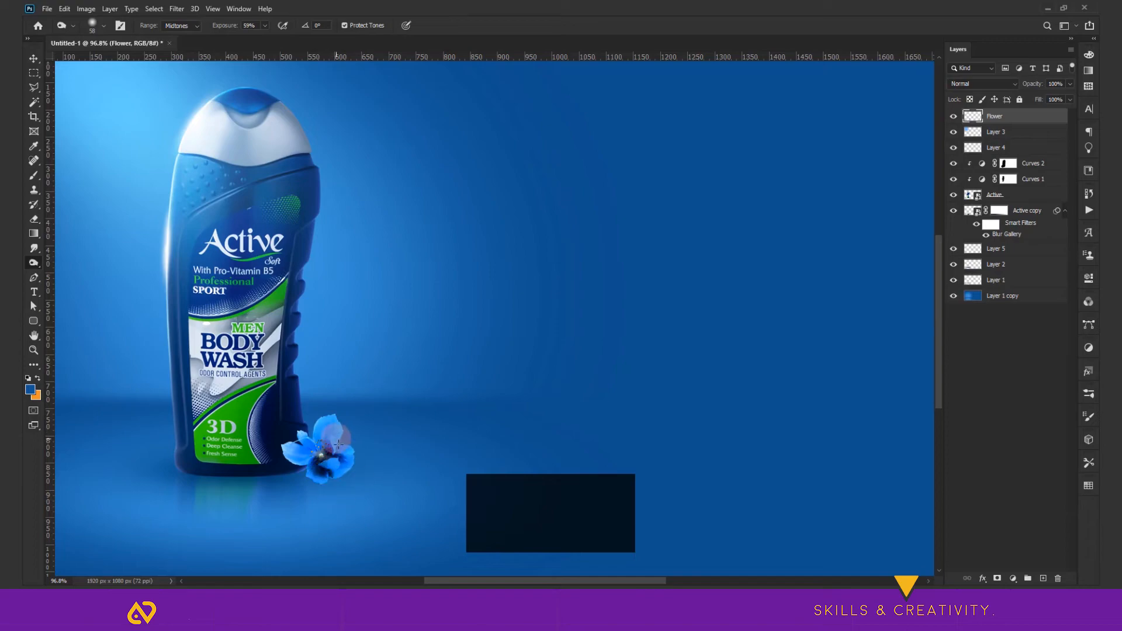
pyautogui.press('v')
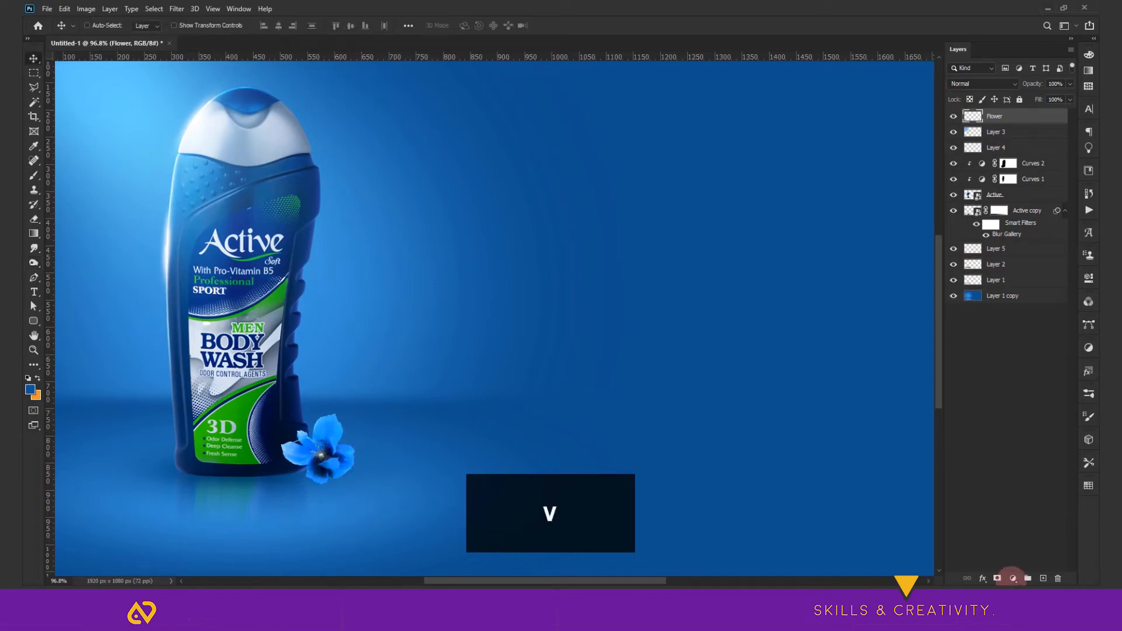
# - Create a new layer directly beneath the Flower layer and try brush strokes for a shadow under the flower
pyautogui.click(1043, 578)
pyautogui.moveTo(989, 118); pyautogui.dragTo(981, 146)
pyautogui.press('b')
pyautogui.moveTo(326, 486); pyautogui.dragTo(336, 488)
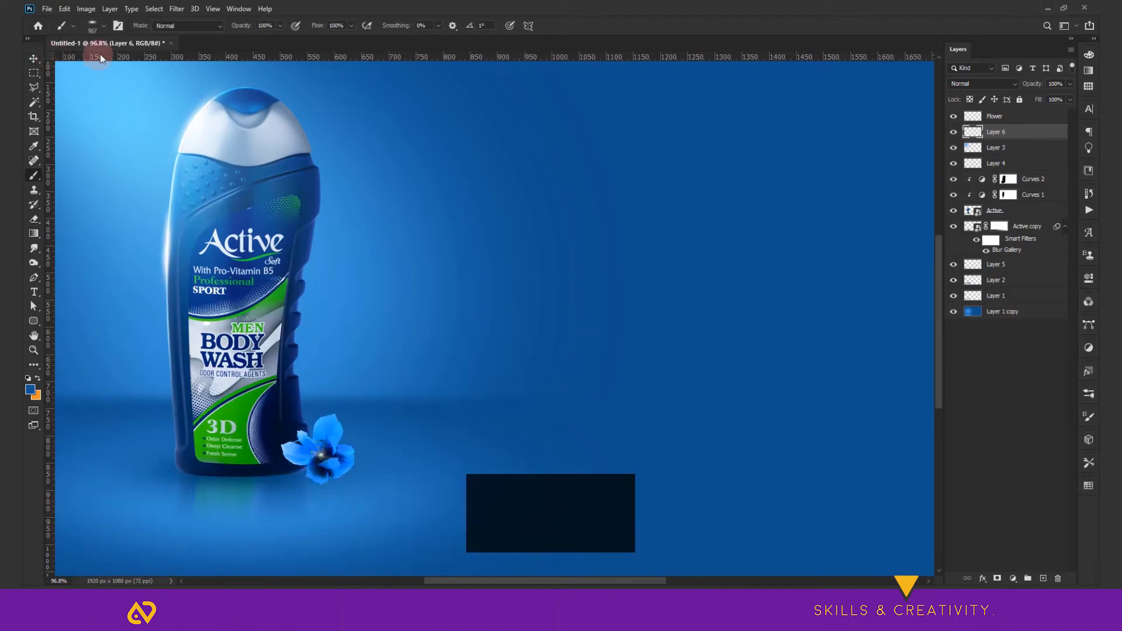
pyautogui.moveTo(333, 482)
pyautogui.mouseDown()
pyautogui.moveTo(237, 493)
pyautogui.moveTo(305, 493)
pyautogui.mouseUp()
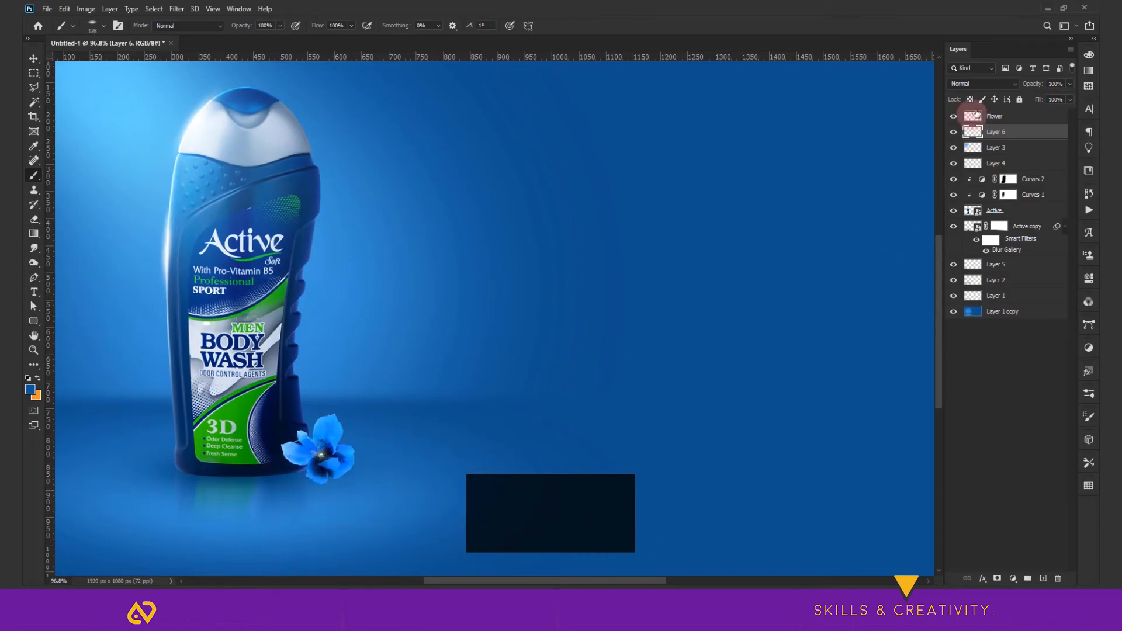
# - Set the foreground colour to a dark blue, sampled from the shadow below the bottle and darkened further
pyautogui.click(982, 84)
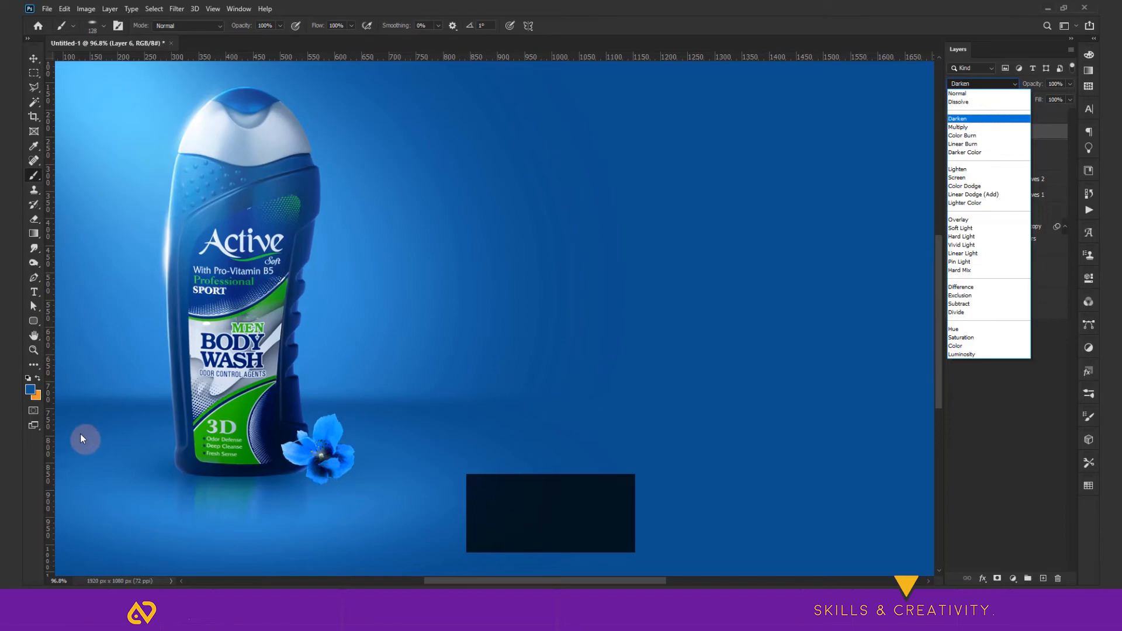
pyautogui.press('Escape')
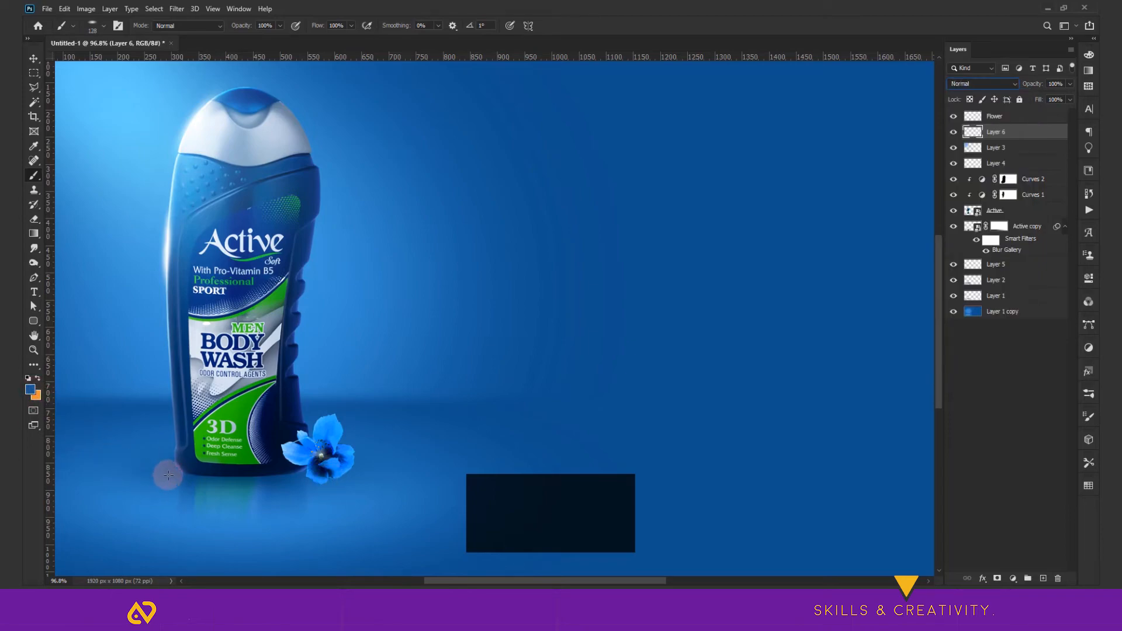
pyautogui.click(31, 391)
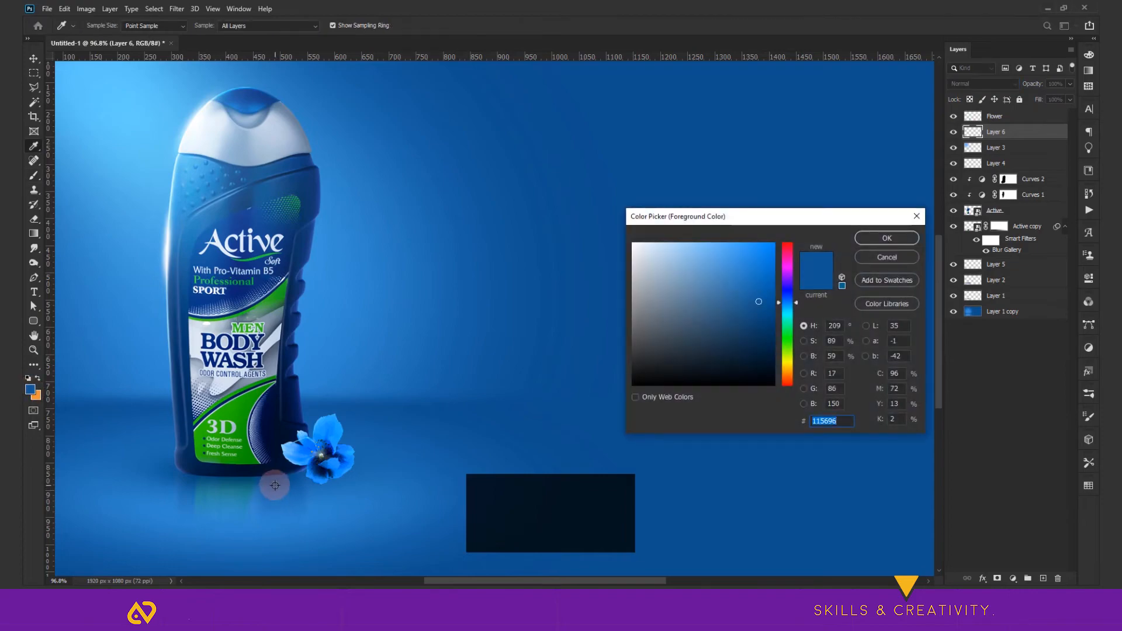
pyautogui.click(273, 480)
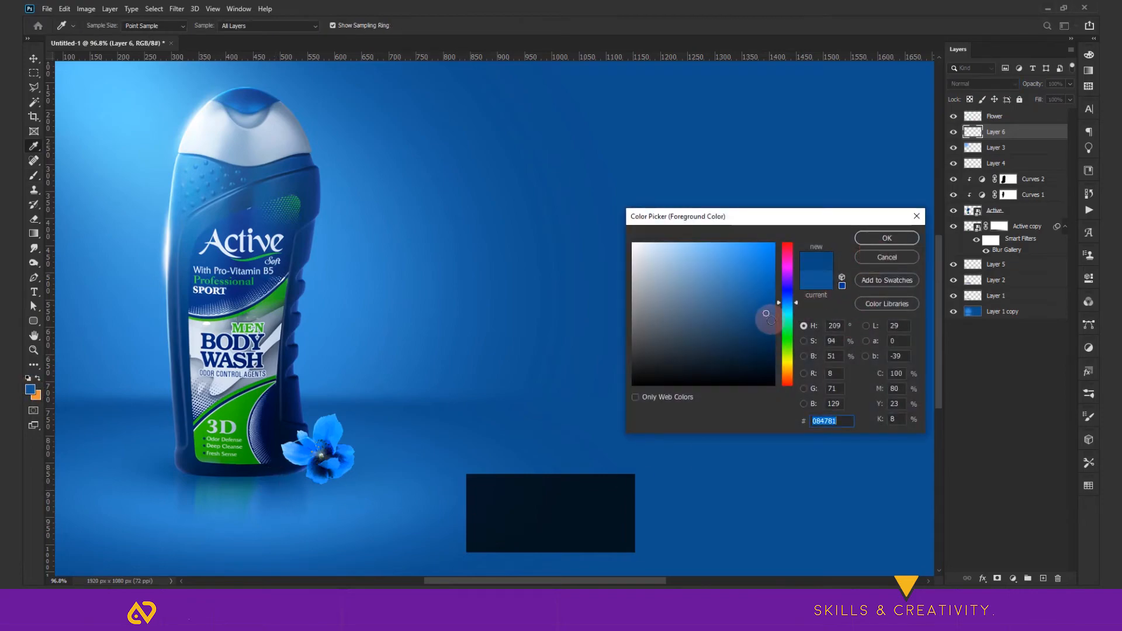
pyautogui.moveTo(771, 321); pyautogui.dragTo(774, 330)
pyautogui.click(888, 238)
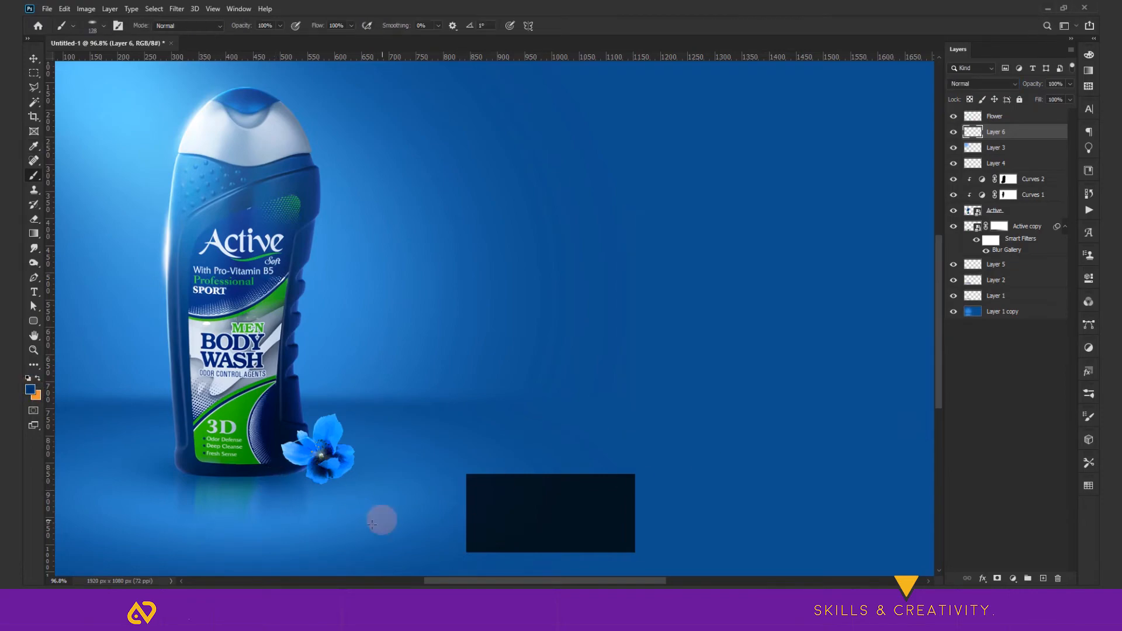
# - Undo the last stroke and brush a soft dark blue shadow beneath the flower, reducing the brush opacity to 5%
pyautogui.hotkey('ctrl', 'z')
pyautogui.click(321, 479)
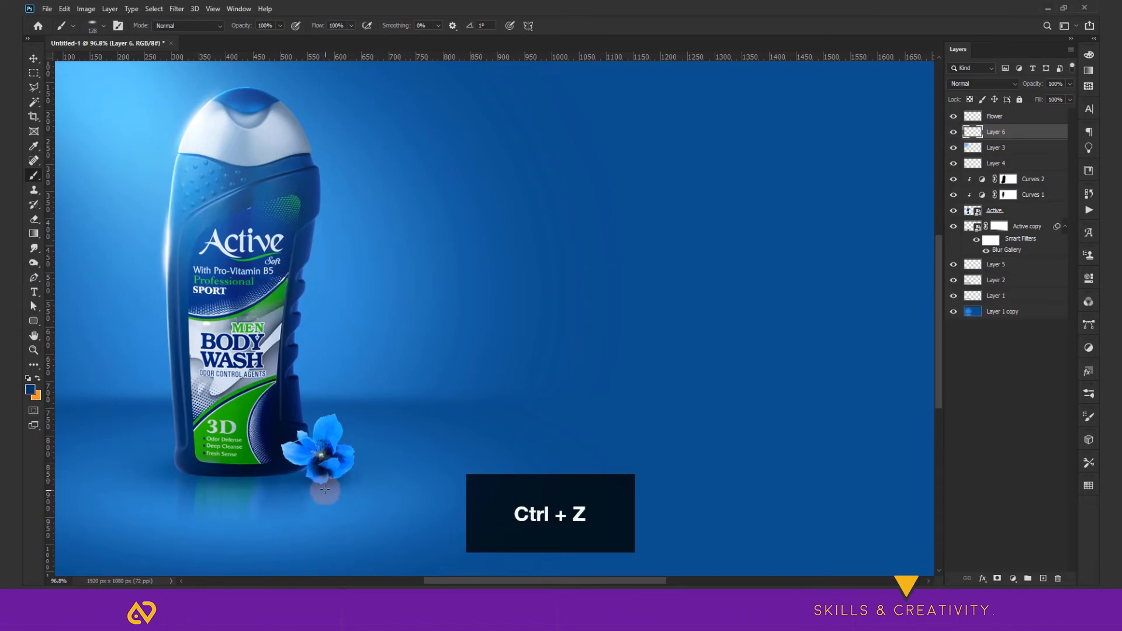
pyautogui.moveTo(323, 484); pyautogui.dragTo(340, 485)
pyautogui.click(339, 484)
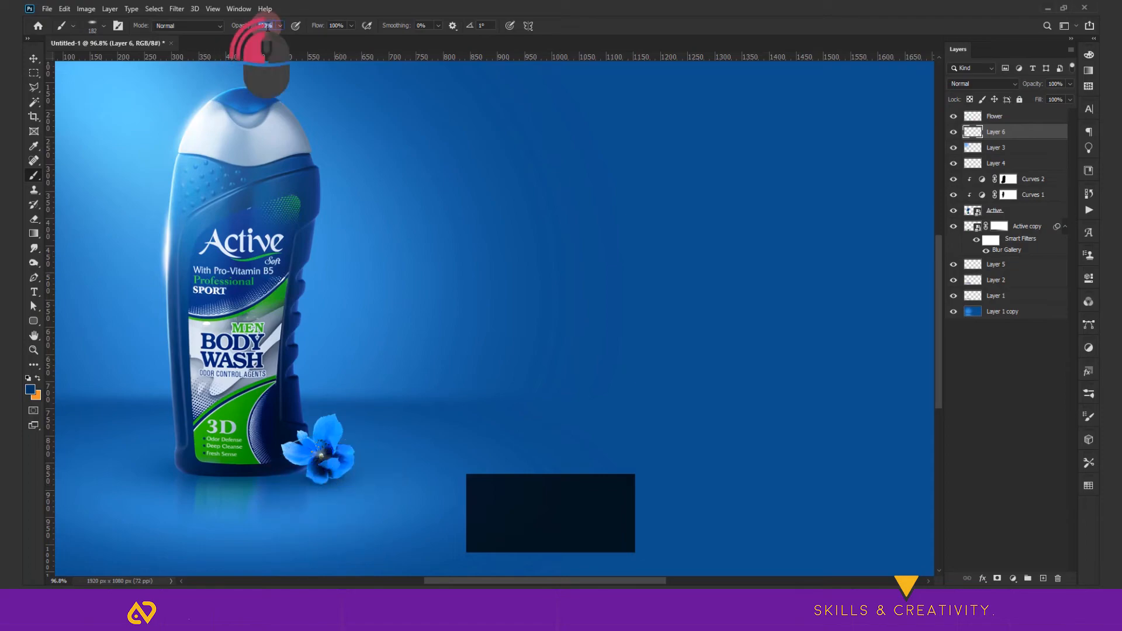
pyautogui.write('50')
pyautogui.keyDown('alt'); pyautogui.moveTo(322, 483); pyautogui.dragTo(334, 480); pyautogui.keyUp('alt')
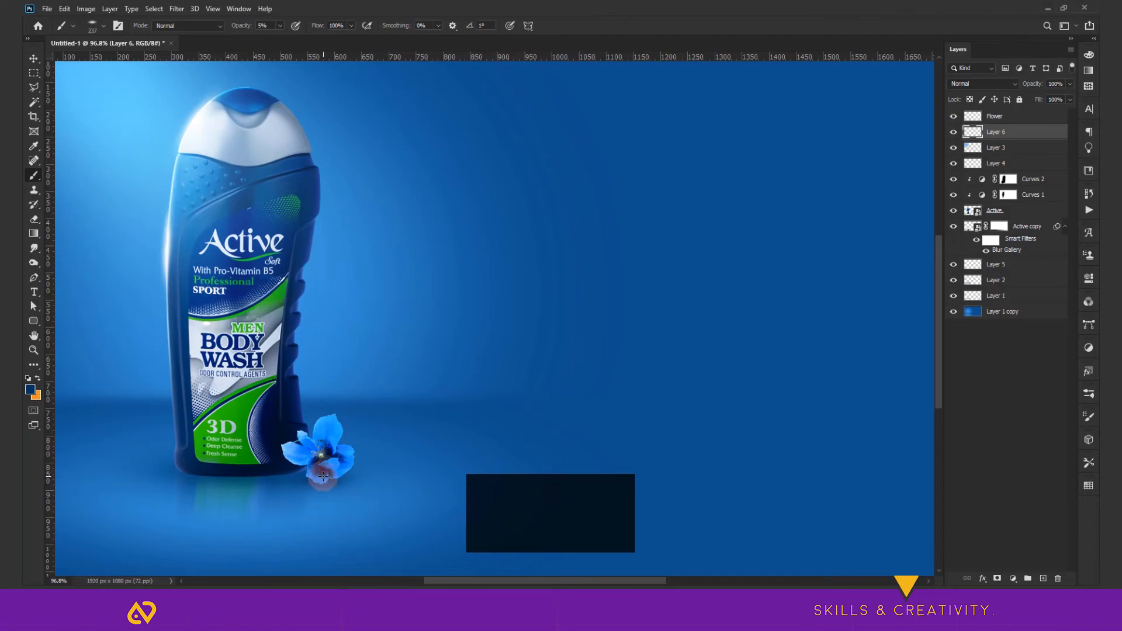
pyautogui.click(324, 476)
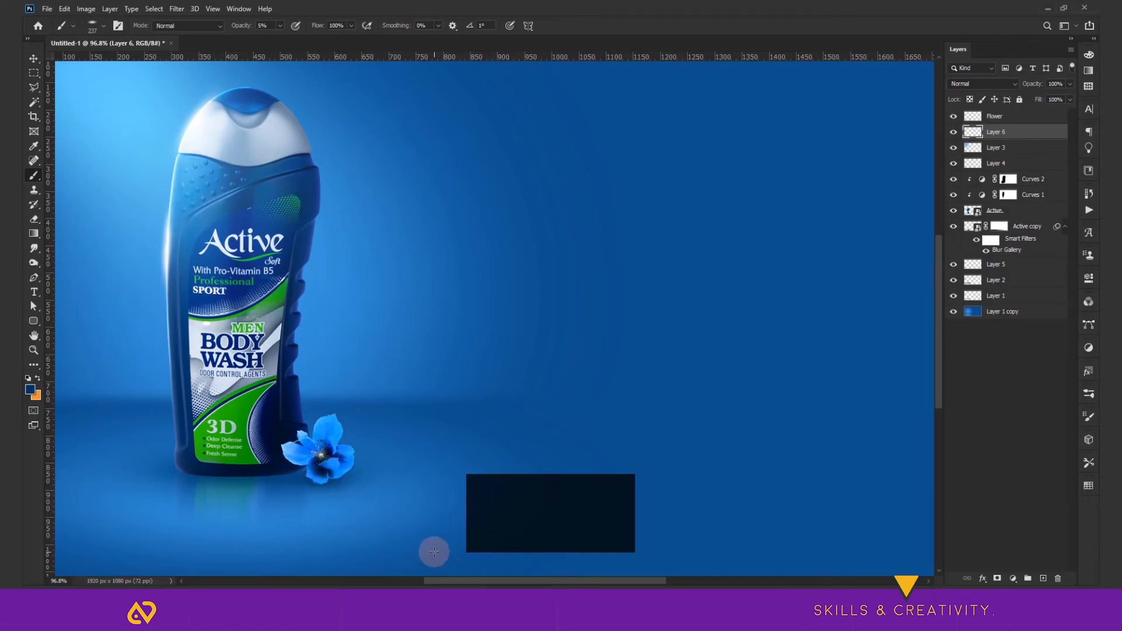
pyautogui.press('v')
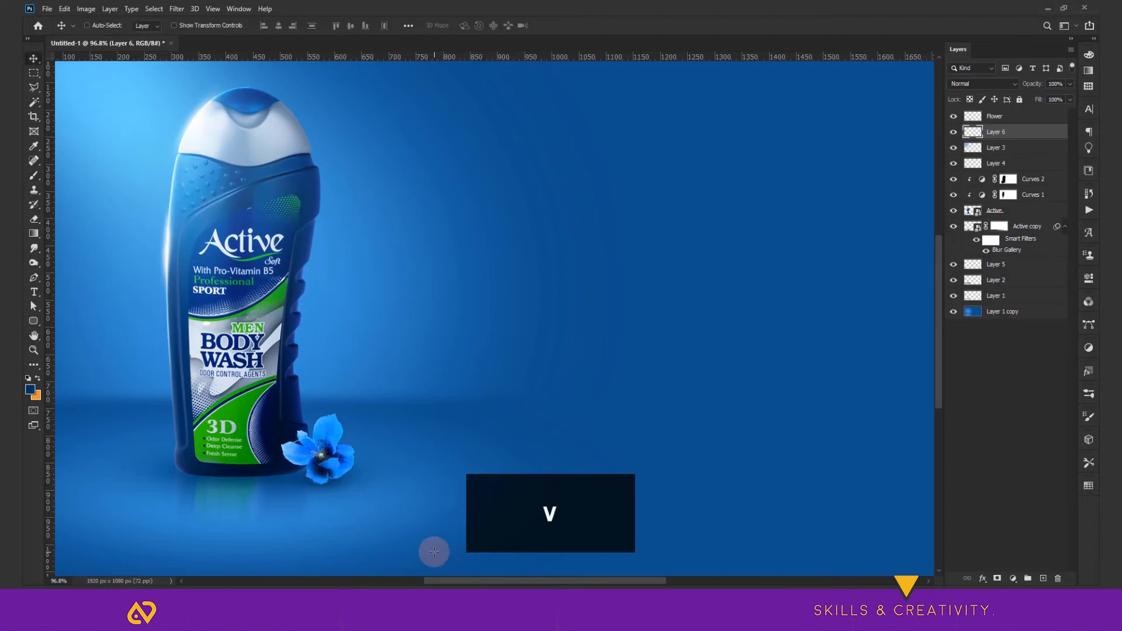
# - Toggle the visibility of Layer 6 and the Flower layer to check the flower and its shadow
pyautogui.click(954, 133)
pyautogui.click(955, 133)
pyautogui.click(954, 117)
pyautogui.click(953, 117)
# - Duplicate the Flower layer, rotate the copy 165°, position it just below the first flower and send it behind the original
pyautogui.click(1006, 118)
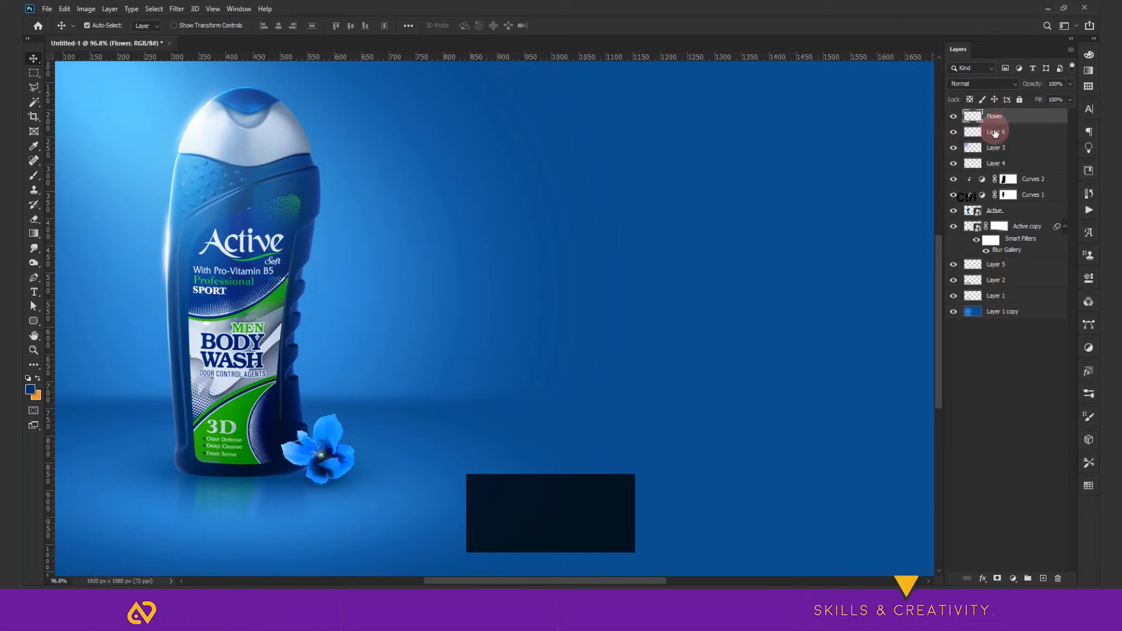
pyautogui.press('ctrl')
pyautogui.hotkey('ctrl', 'j')
pyautogui.hotkey('ctrl', 't')
pyautogui.moveTo(375, 429); pyautogui.dragTo(268, 492)
pyautogui.moveTo(324, 471); pyautogui.dragTo(331, 514)
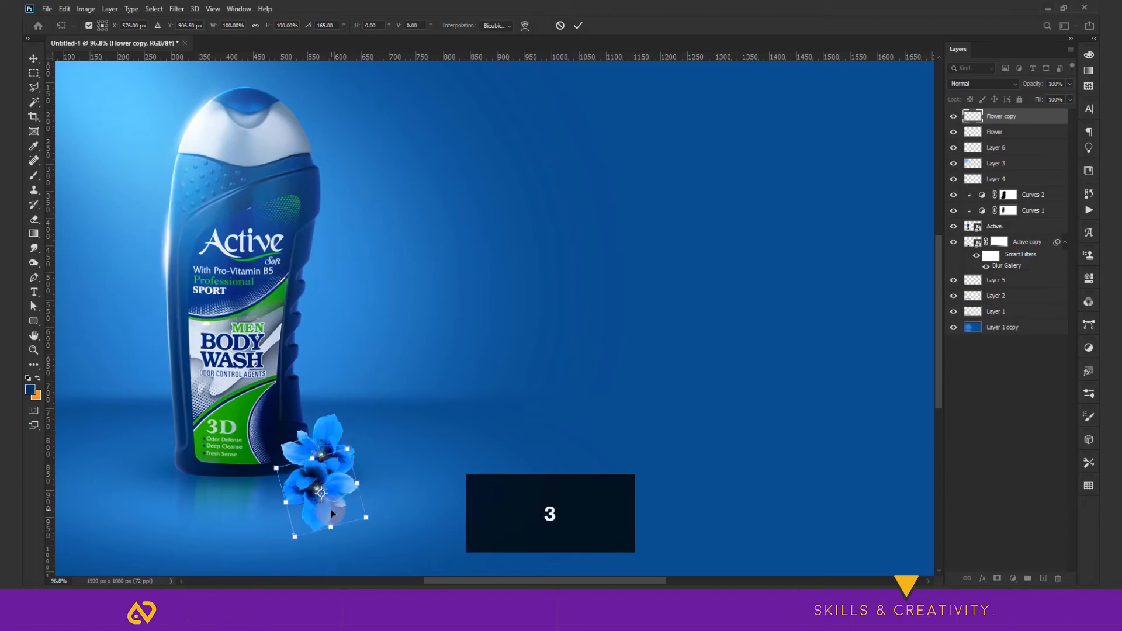
pyautogui.press('Return')
pyautogui.hotkey('ctrl', '[')
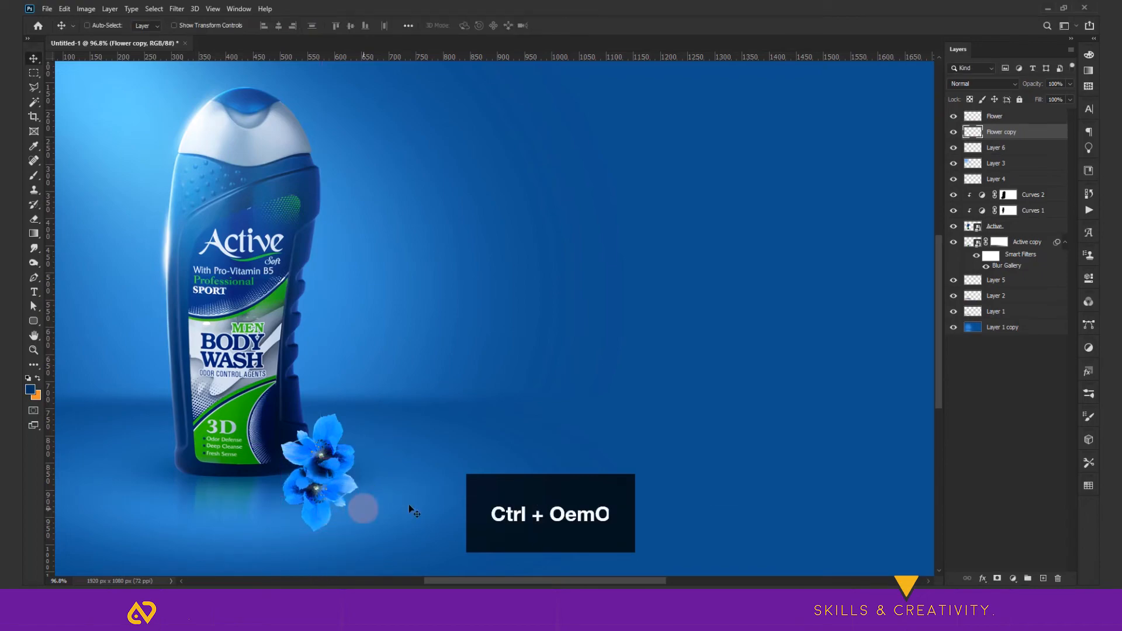
# - Add an inverted black mask to the Flower copy layer and reveal its upper part with a white gradient fading downward as a reflection
pyautogui.click(997, 578)
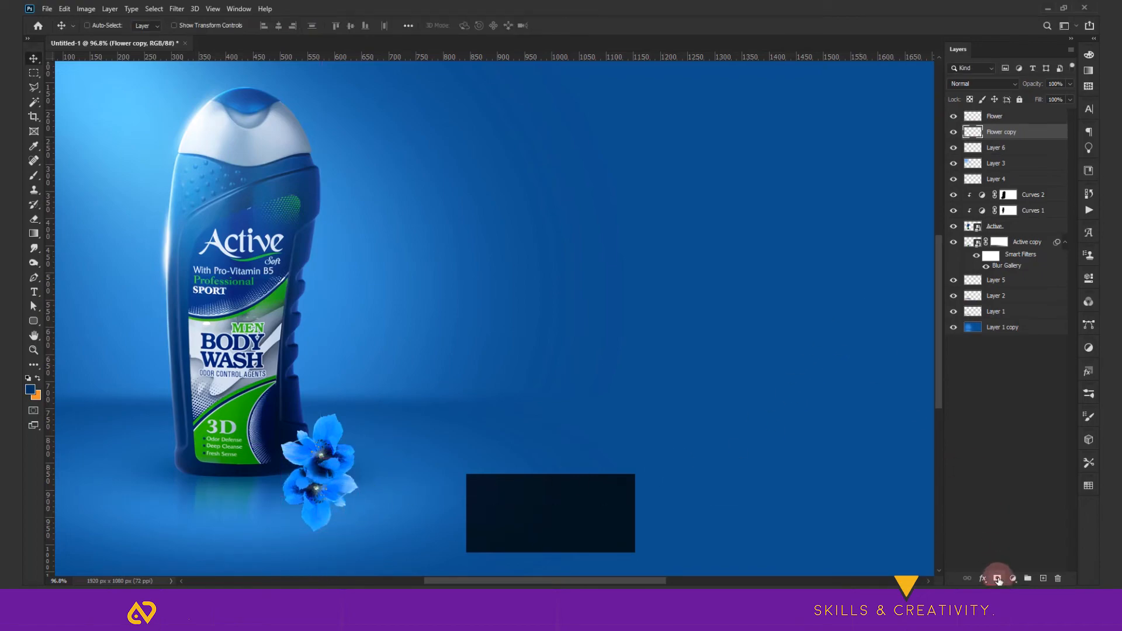
pyautogui.hotkey('ctrl', 'i')
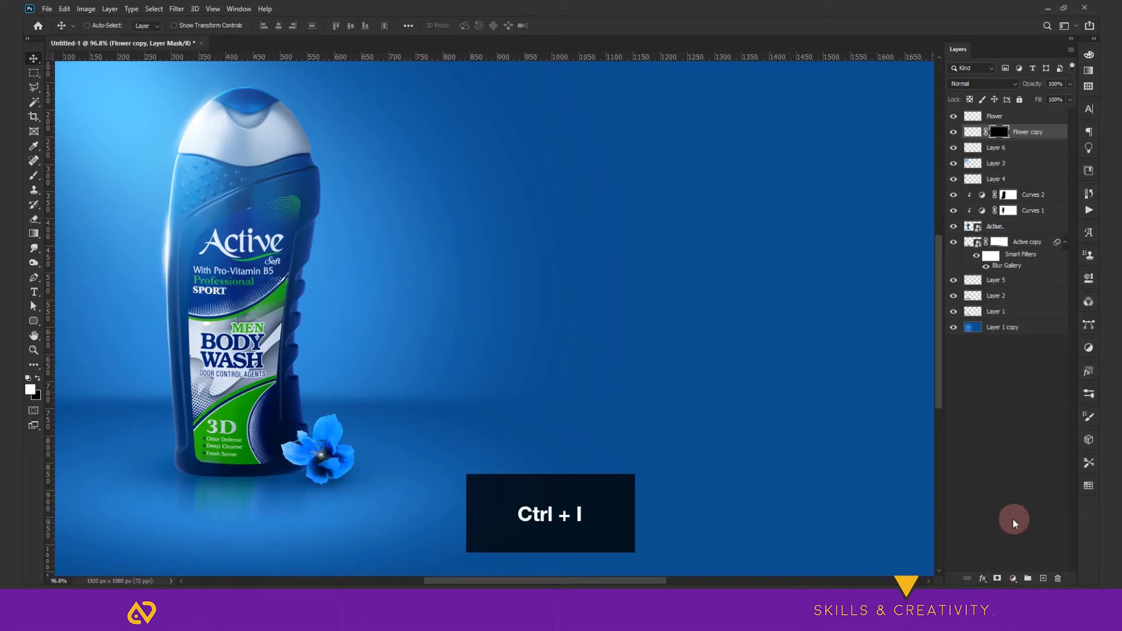
pyautogui.press('g')
pyautogui.moveTo(321, 455); pyautogui.dragTo(325, 498)
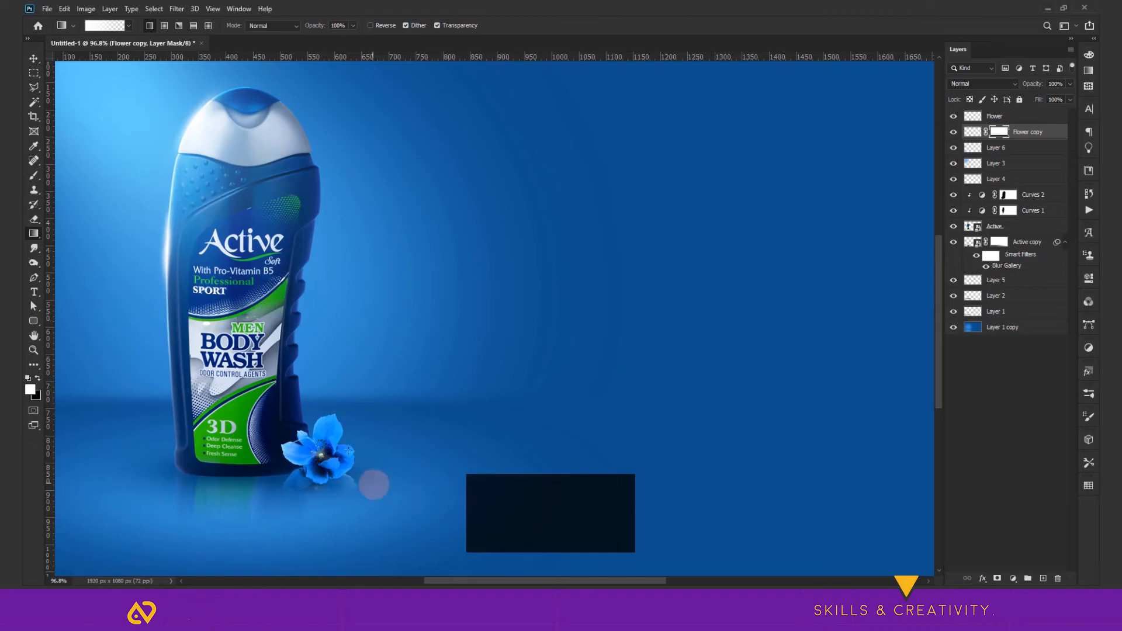
pyautogui.click(176, 9)
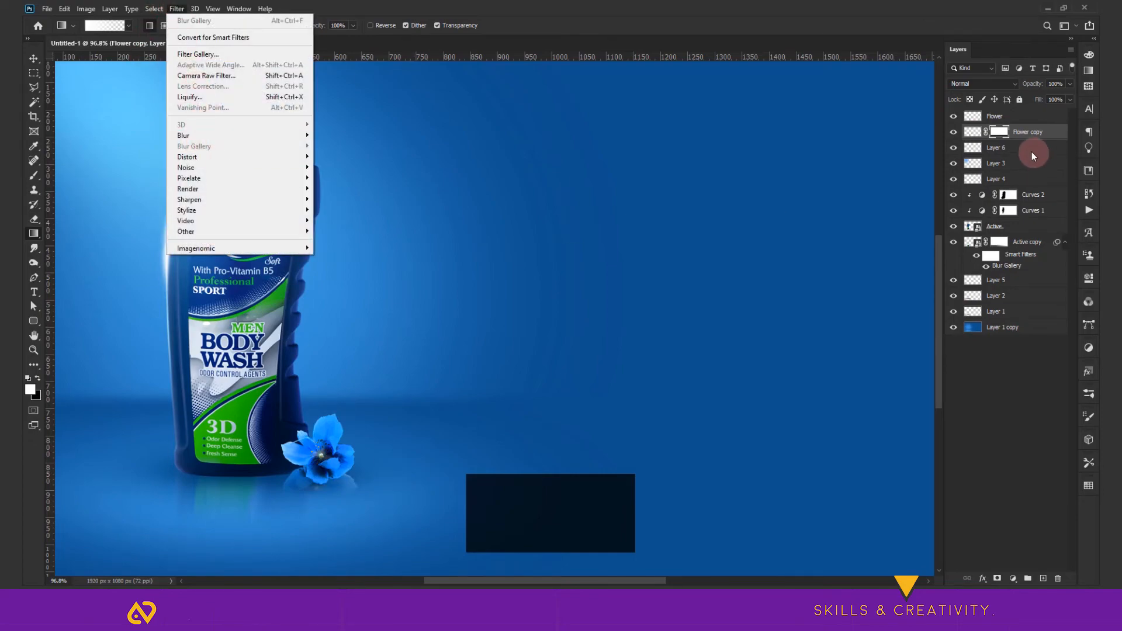
pyautogui.click(1032, 130)
pyautogui.click(976, 133)
pyautogui.click(953, 117)
pyautogui.click(953, 117)
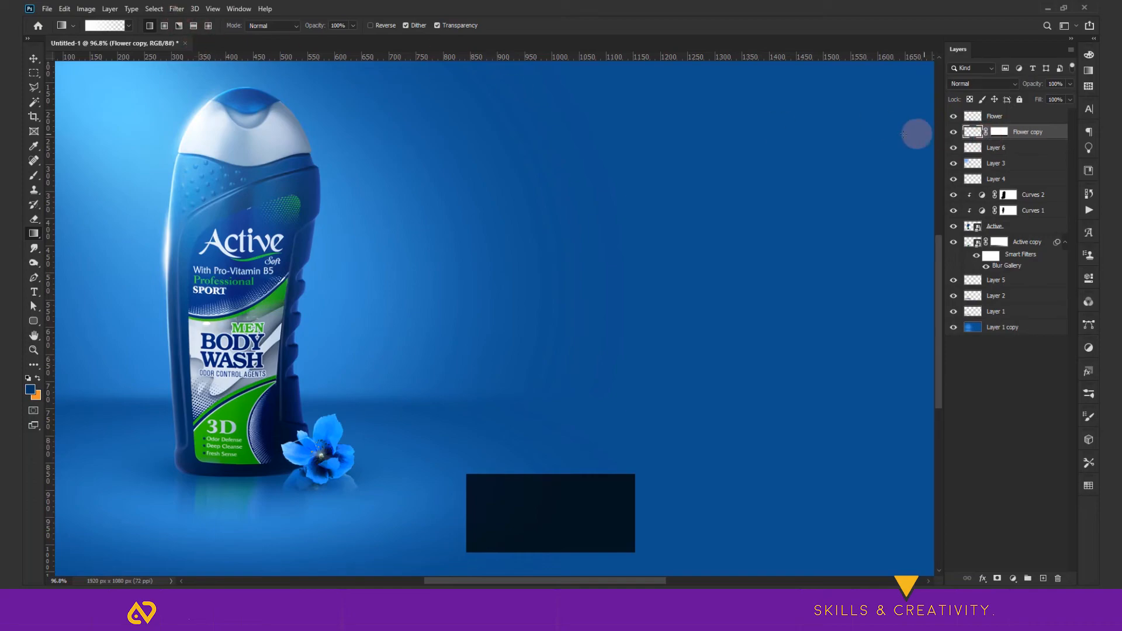
pyautogui.click(998, 132)
pyautogui.click(179, 9)
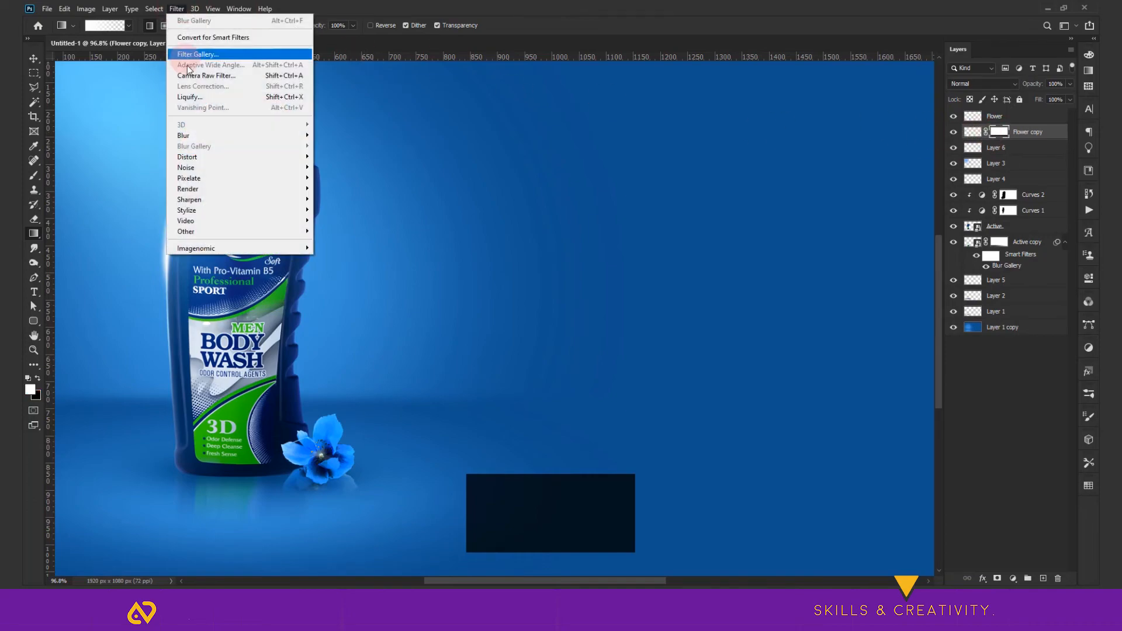
# - Merge the Flower copy layer with Layer 6
pyautogui.moveTo(202, 136)
pyautogui.click(1032, 128)
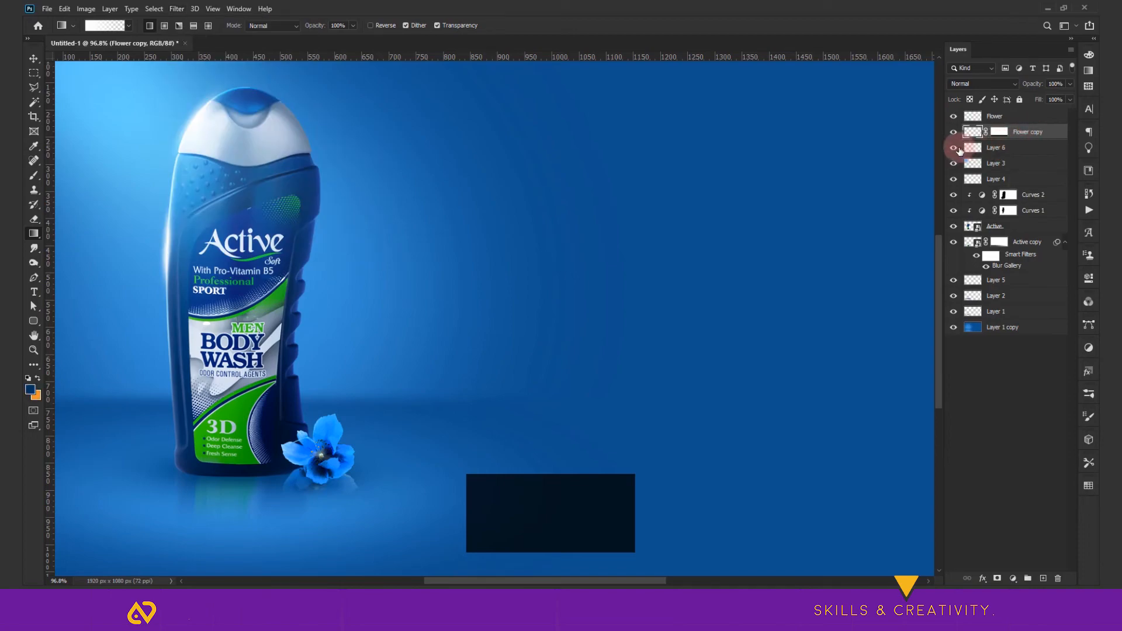
pyautogui.keyDown('ctrl'); pyautogui.click(1000, 148); pyautogui.keyUp('ctrl')
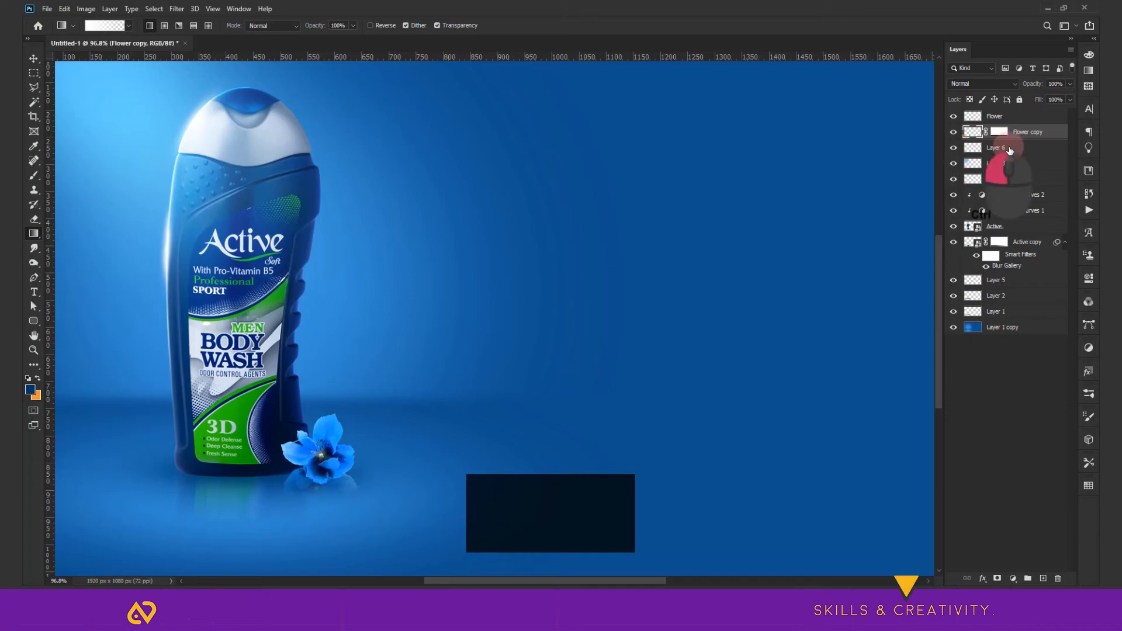
pyautogui.hotkey('ctrl', 'e')
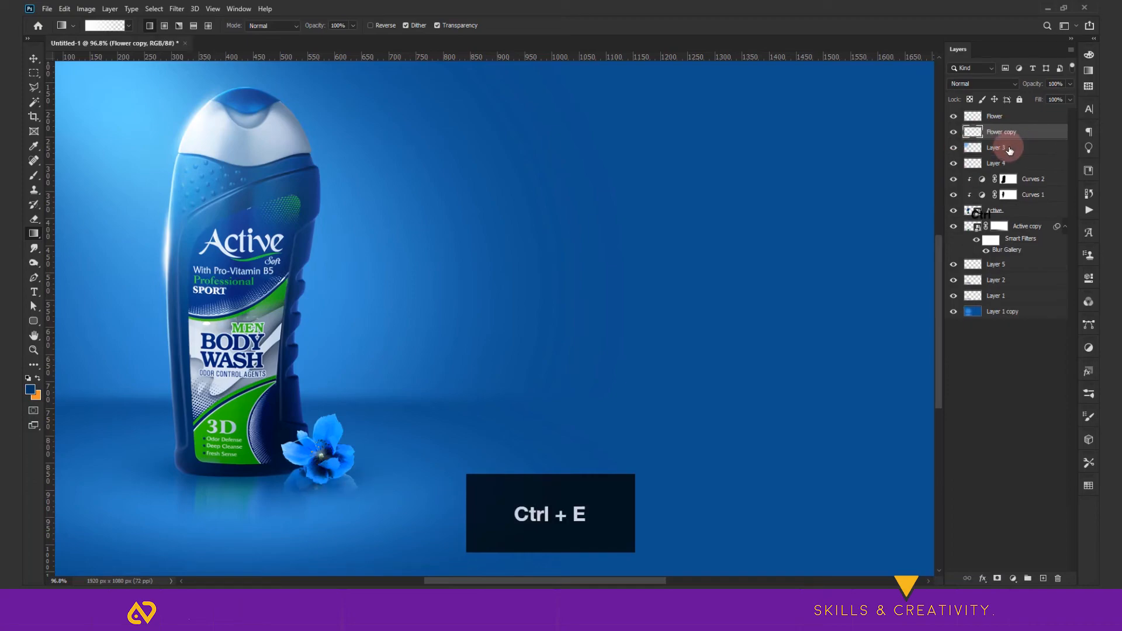
# - Apply a Path Blur to the flower reflection along a straight vertical path, with speed 13% and end point speed 62 px
pyautogui.click(177, 9)
pyautogui.moveTo(204, 145)
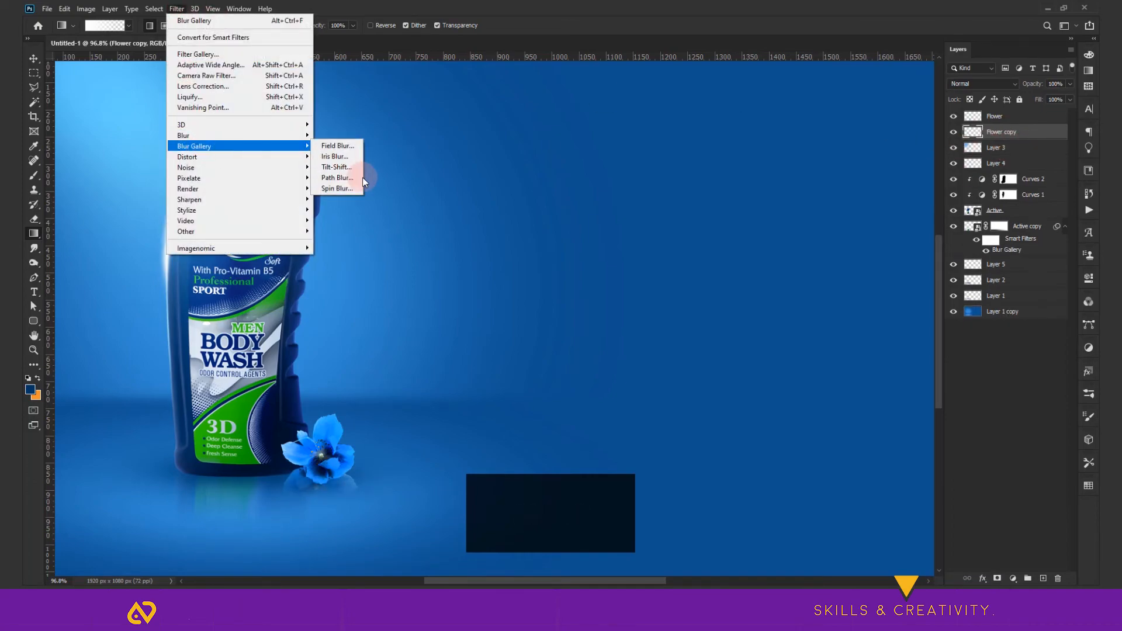
pyautogui.click(337, 178)
pyautogui.click(507, 294)
pyautogui.moveTo(591, 295); pyautogui.dragTo(503, 452)
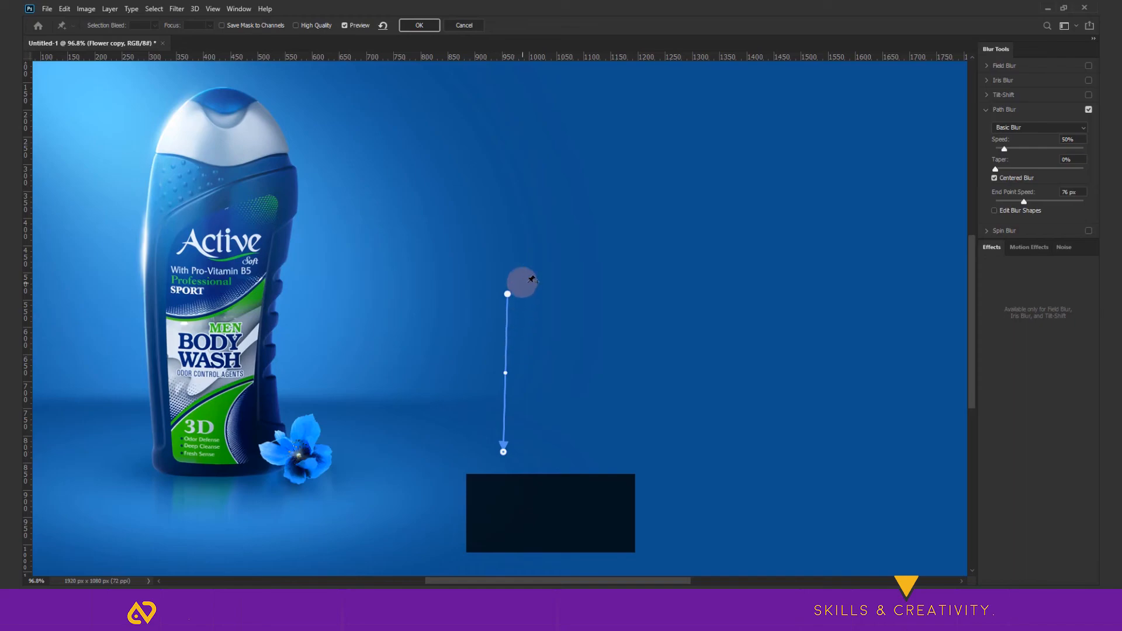
pyautogui.moveTo(1003, 149); pyautogui.dragTo(998, 154)
pyautogui.moveTo(1026, 201); pyautogui.dragTo(1022, 205)
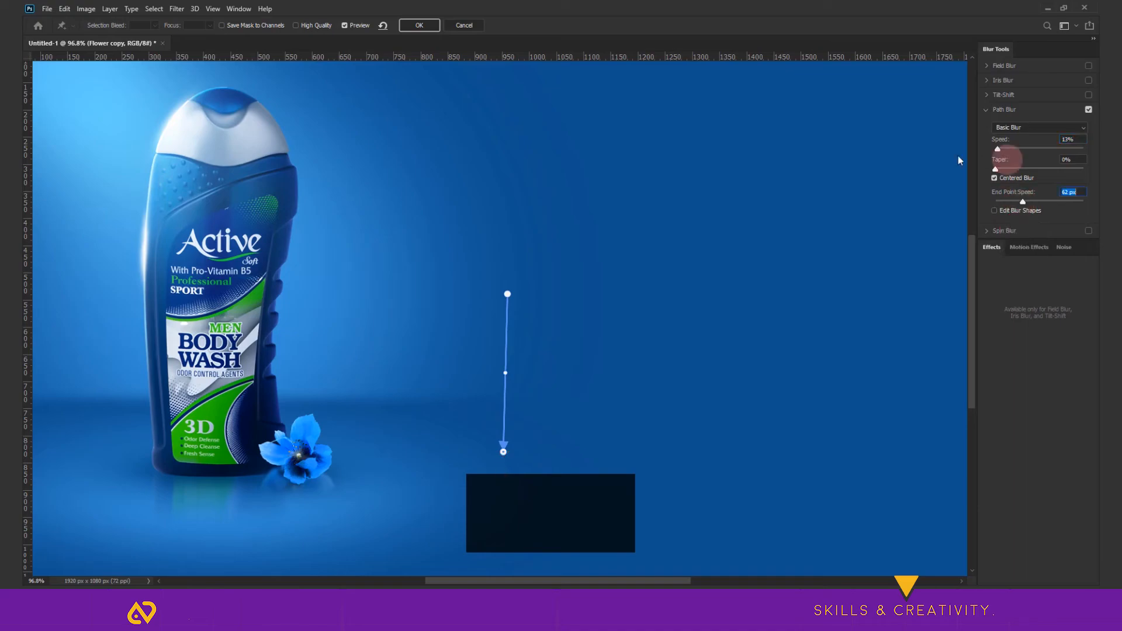
pyautogui.click(422, 26)
# - Place preview.jpg scaled to about 442% so it covers the canvas, and move its layer directly above Layer 1 copy
pyautogui.scroll(-3, 463, 238)
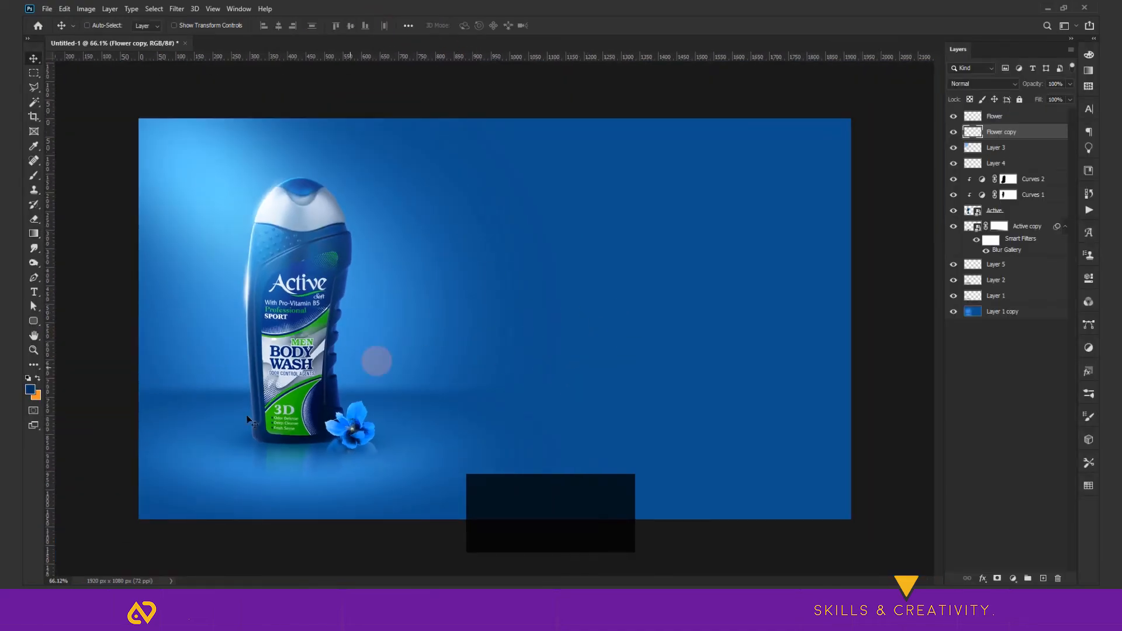
pyautogui.click(900, 558)
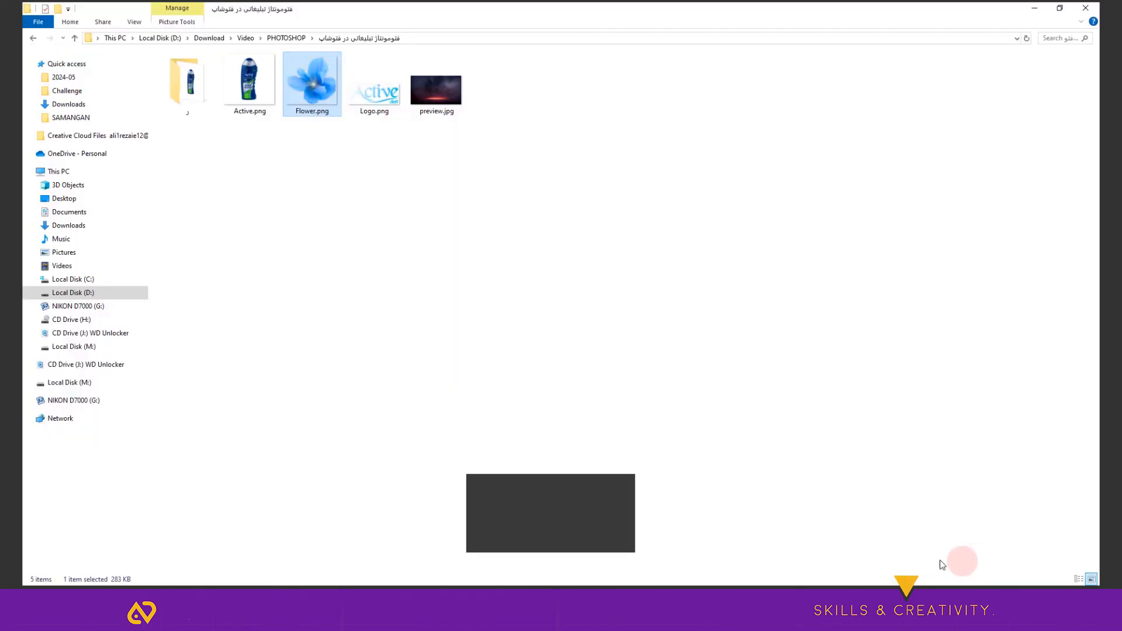
pyautogui.moveTo(438, 98); pyautogui.dragTo(390, 537)
pyautogui.moveTo(576, 363); pyautogui.dragTo(828, 579)
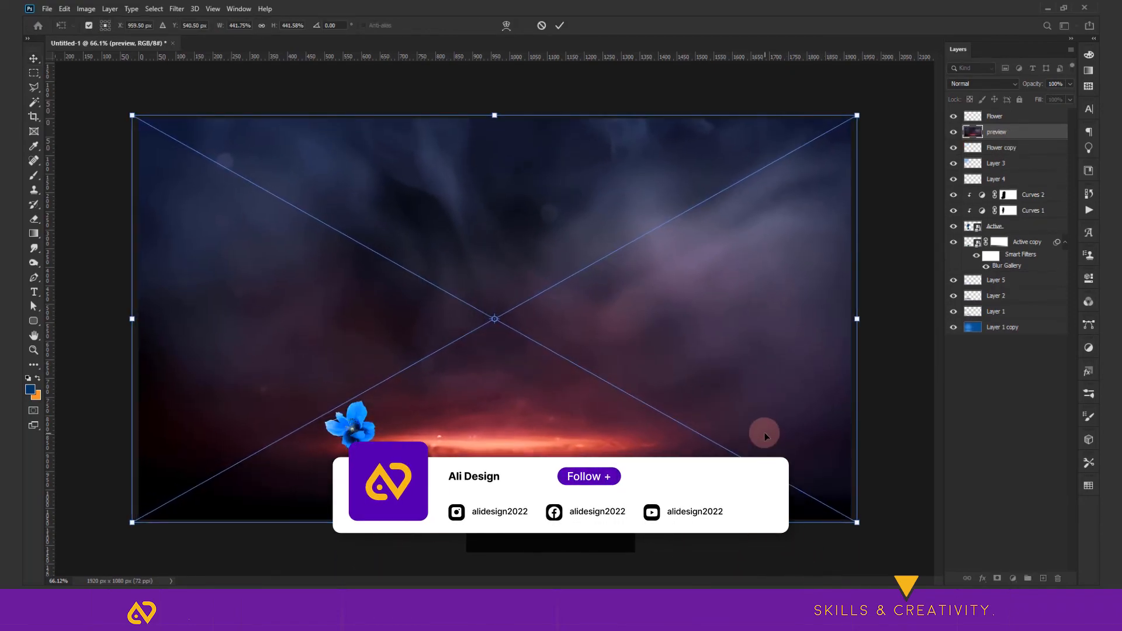
pyautogui.press('Return')
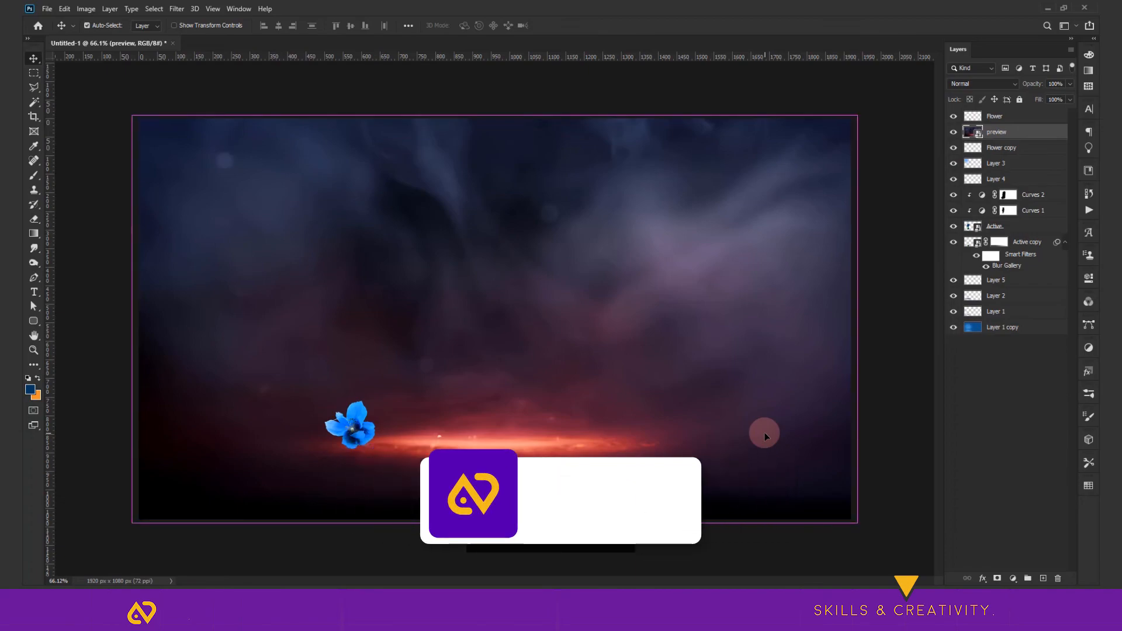
pyautogui.moveTo(1006, 132); pyautogui.dragTo(1028, 315)
pyautogui.press('v')
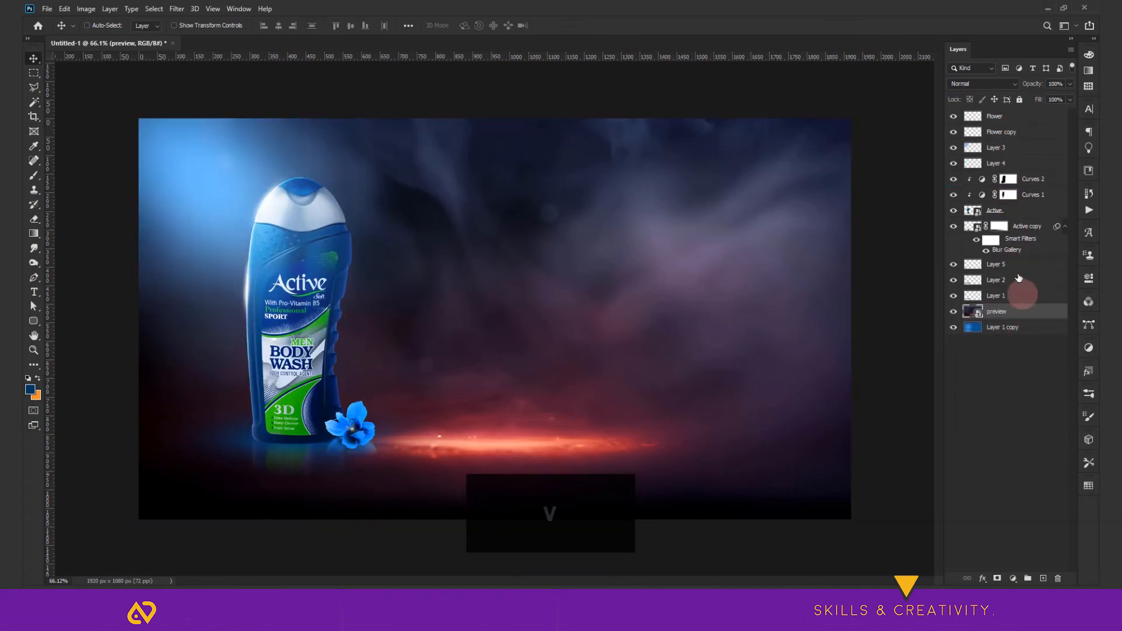
# - Set the preview layer to Luminosity with 50% opacity and 50% fill, and shift it left so its horizon glow sits behind the bottle
pyautogui.click(986, 86)
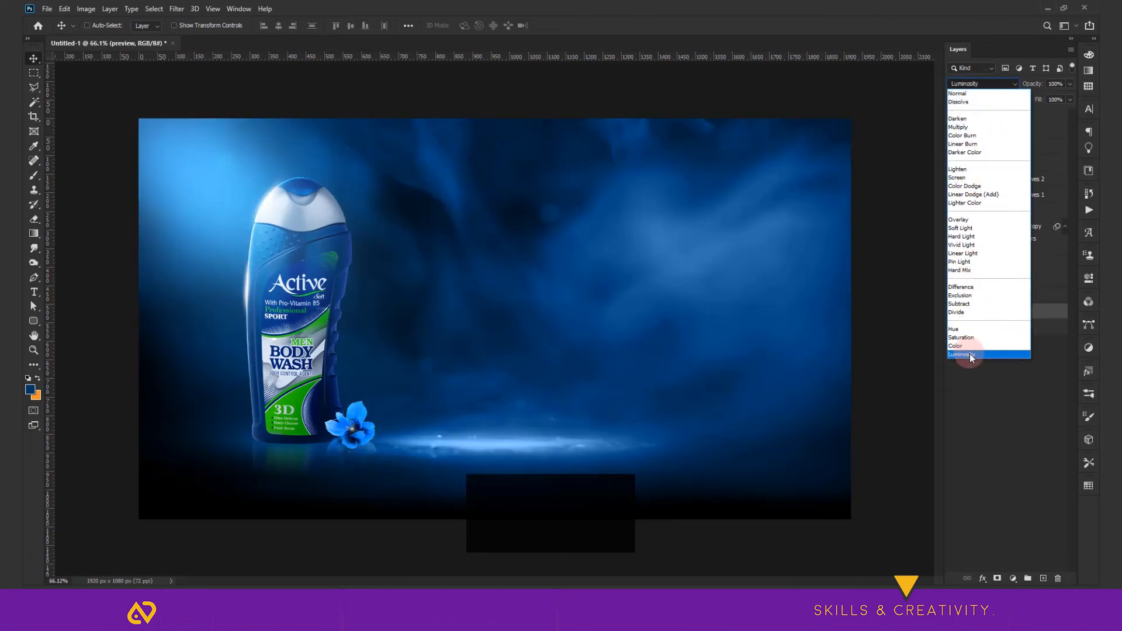
pyautogui.click(969, 353)
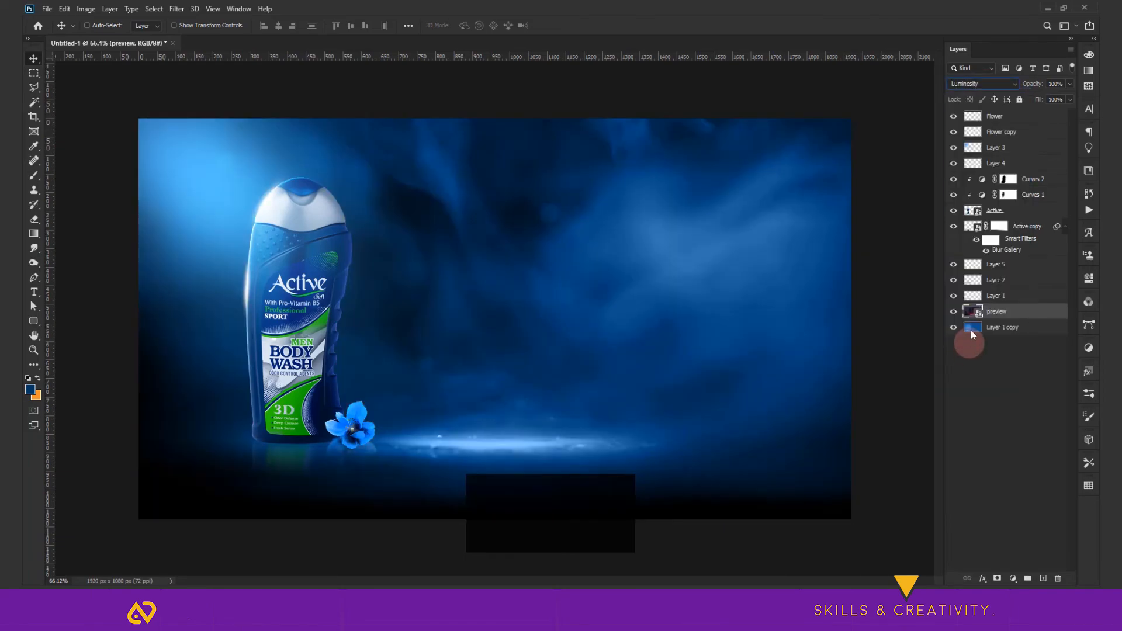
pyautogui.click(1055, 85)
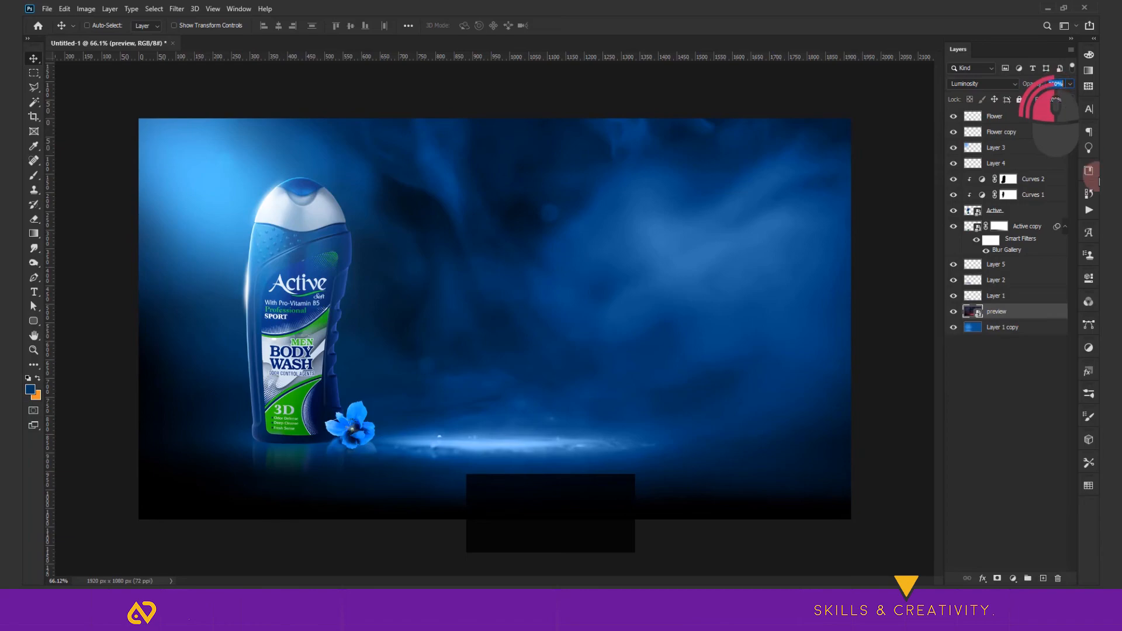
pyautogui.write('5050')
pyautogui.press('Return')
pyautogui.press('v')
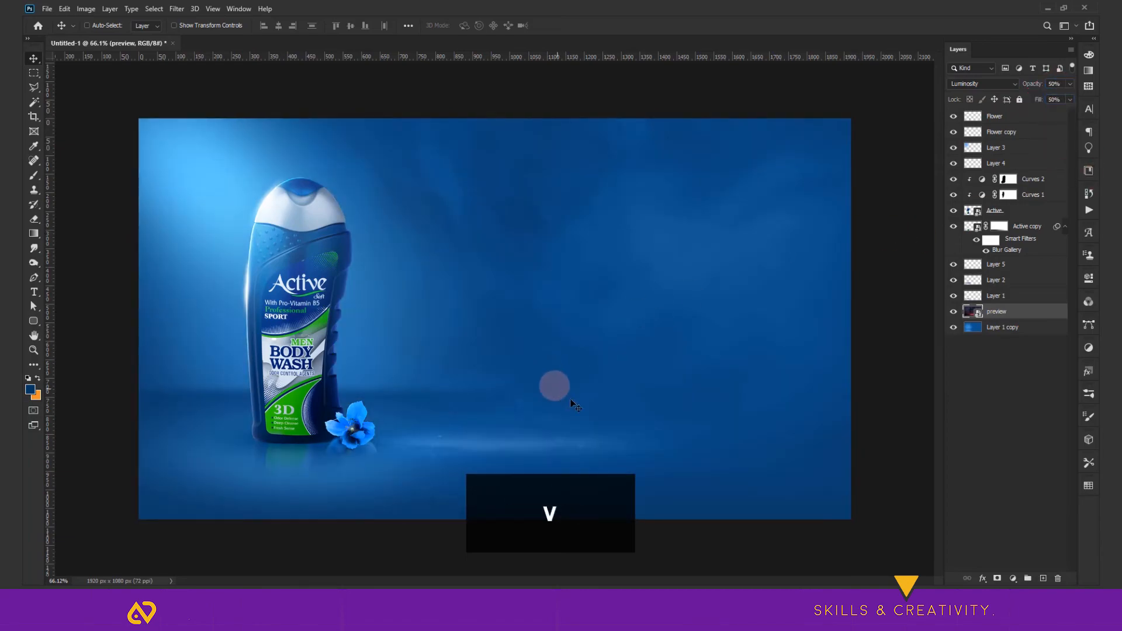
pyautogui.moveTo(596, 416); pyautogui.dragTo(419, 420)
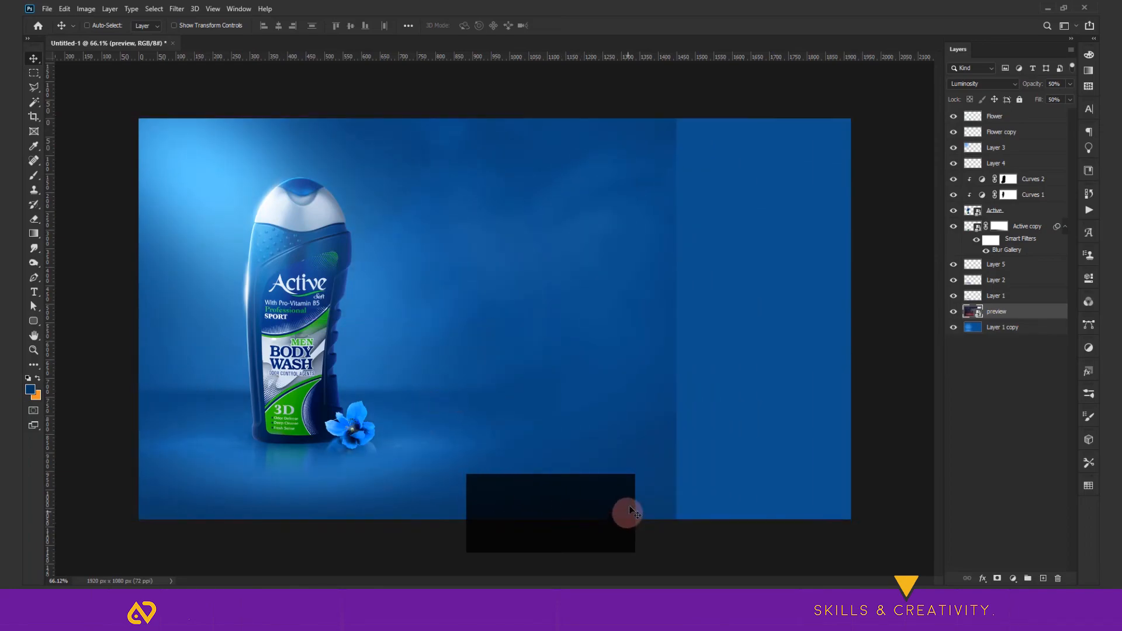
pyautogui.click(508, 426)
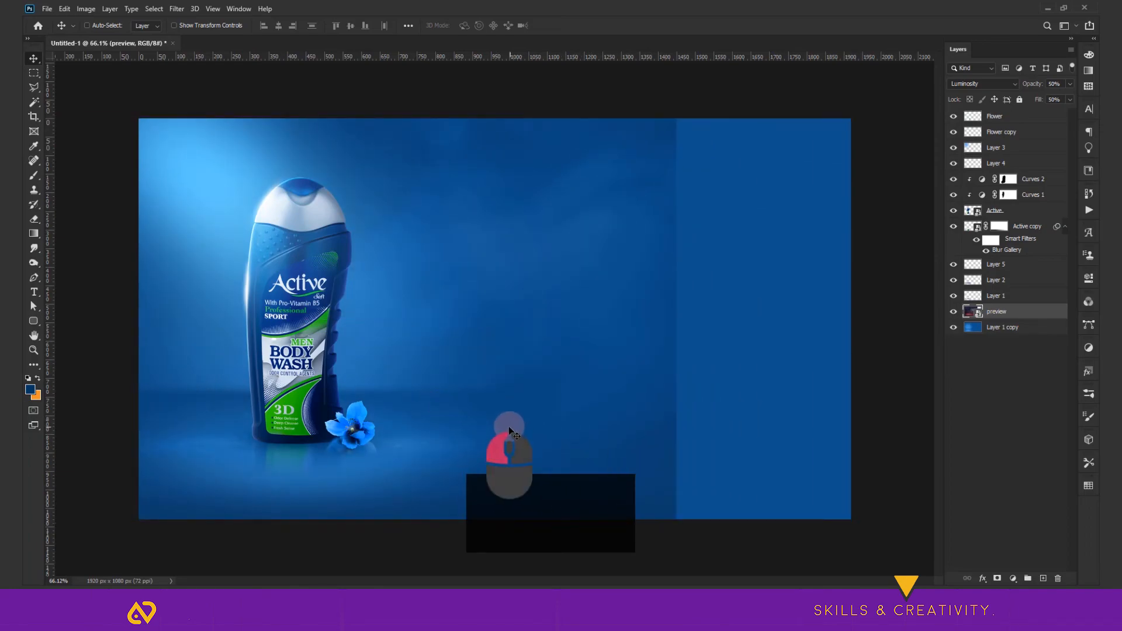
# - Duplicate the preview layer, move the copy right to fill the uncovered canvas area and flip it horizontally
pyautogui.click(1000, 314)
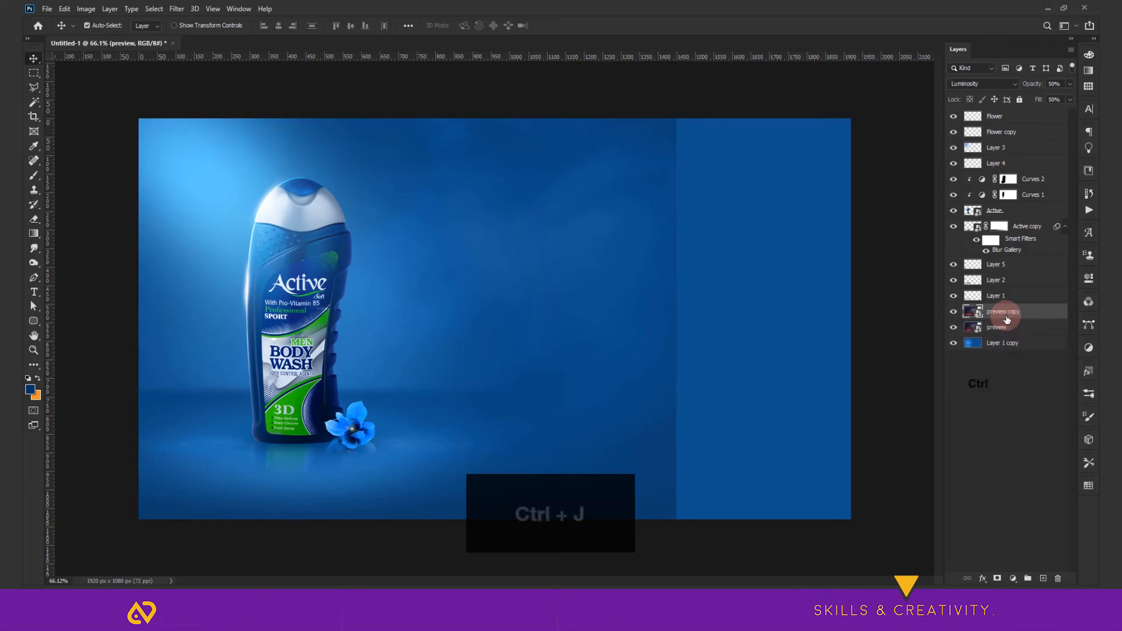
pyautogui.hotkey('ctrl', 'j')
pyautogui.scroll(-3, 564, 328)
pyautogui.moveTo(488, 330); pyautogui.dragTo(926, 311)
pyautogui.hotkey('ctrl', 't')
pyautogui.rightClick(667, 312)
pyautogui.click(741, 479)
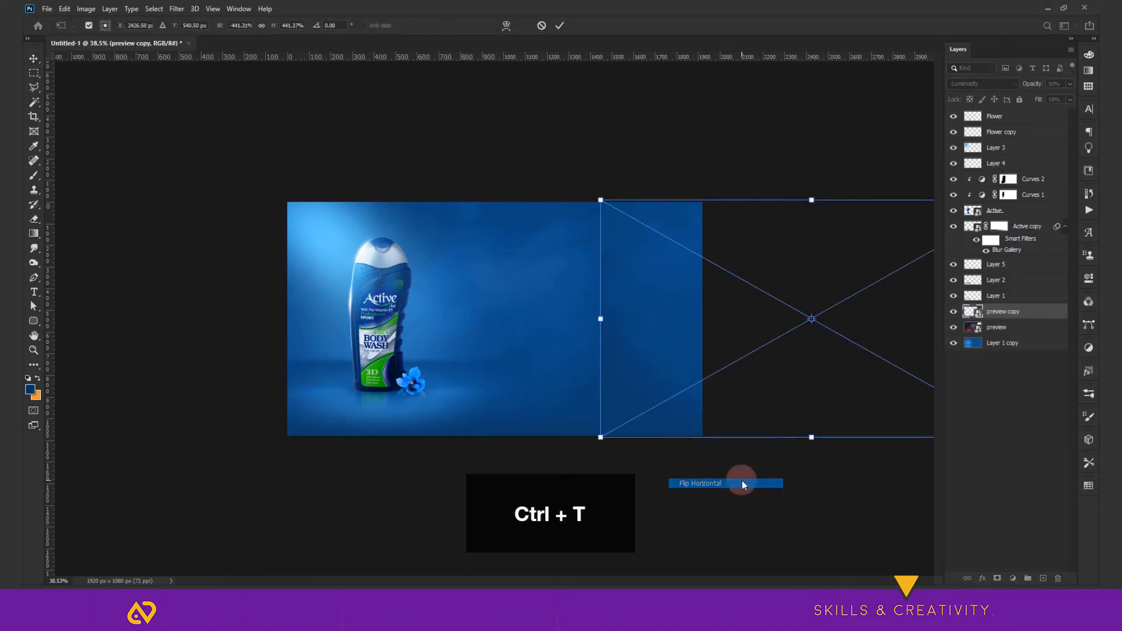
pyautogui.press('Return')
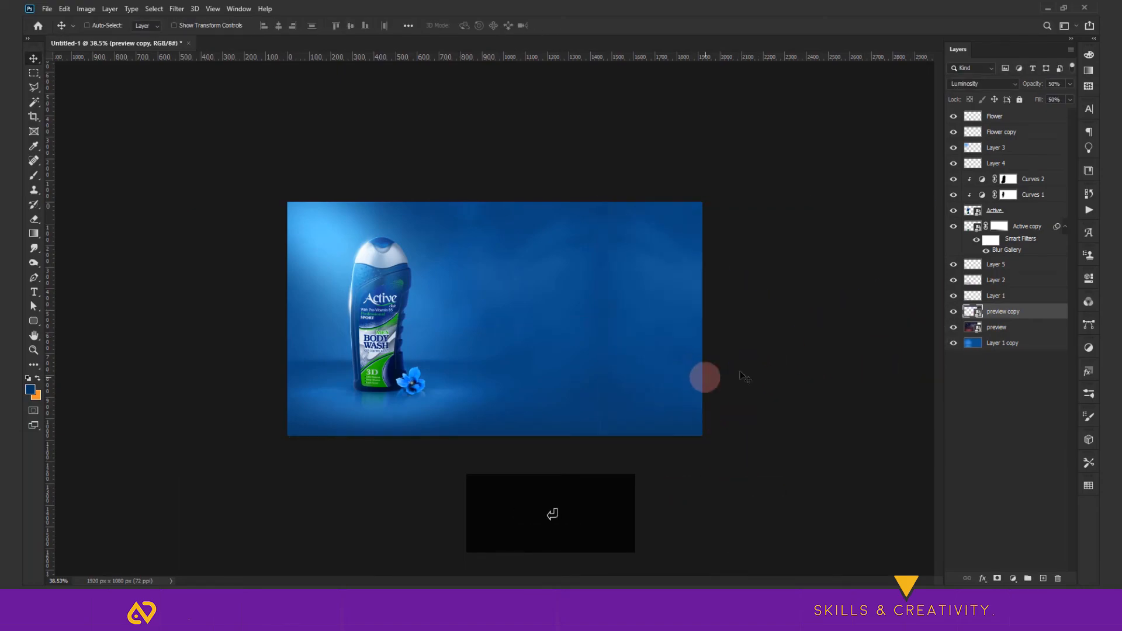
# - Check the seam between the two preview layers and merge them into one layer
pyautogui.scroll(2, 659, 209)
pyautogui.scroll(3, 712, 209)
pyautogui.moveTo(725, 189); pyautogui.dragTo(680, 337)
pyautogui.keyDown('ctrl'); pyautogui.click(993, 327); pyautogui.keyUp('ctrl')
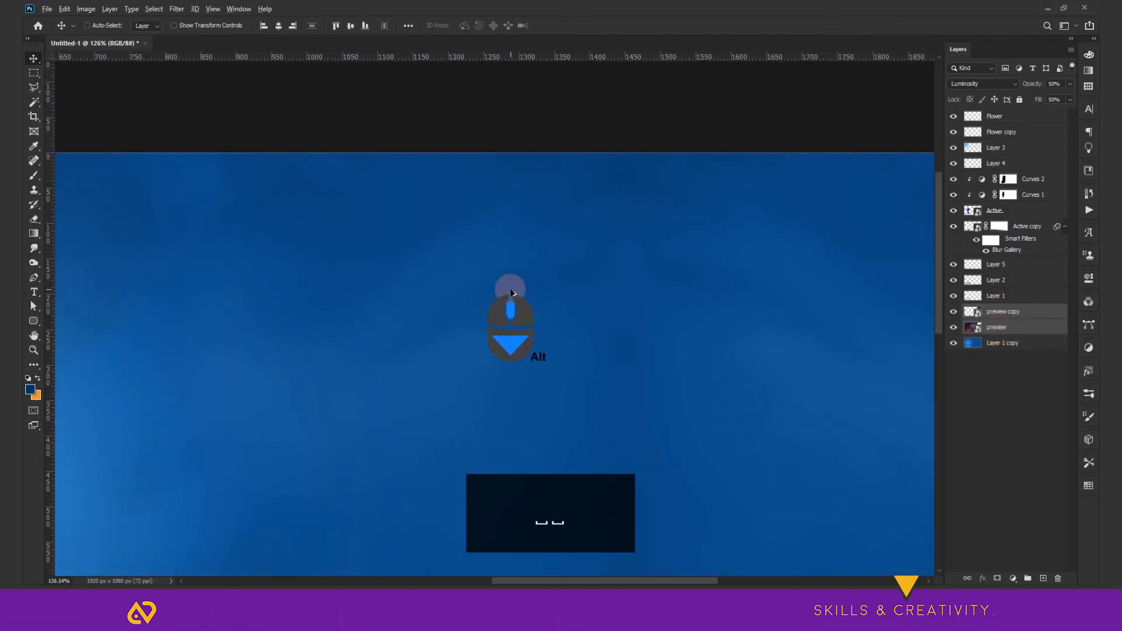
pyautogui.scroll(-3, 509, 292)
pyautogui.hotkey('ctrl', 'e')
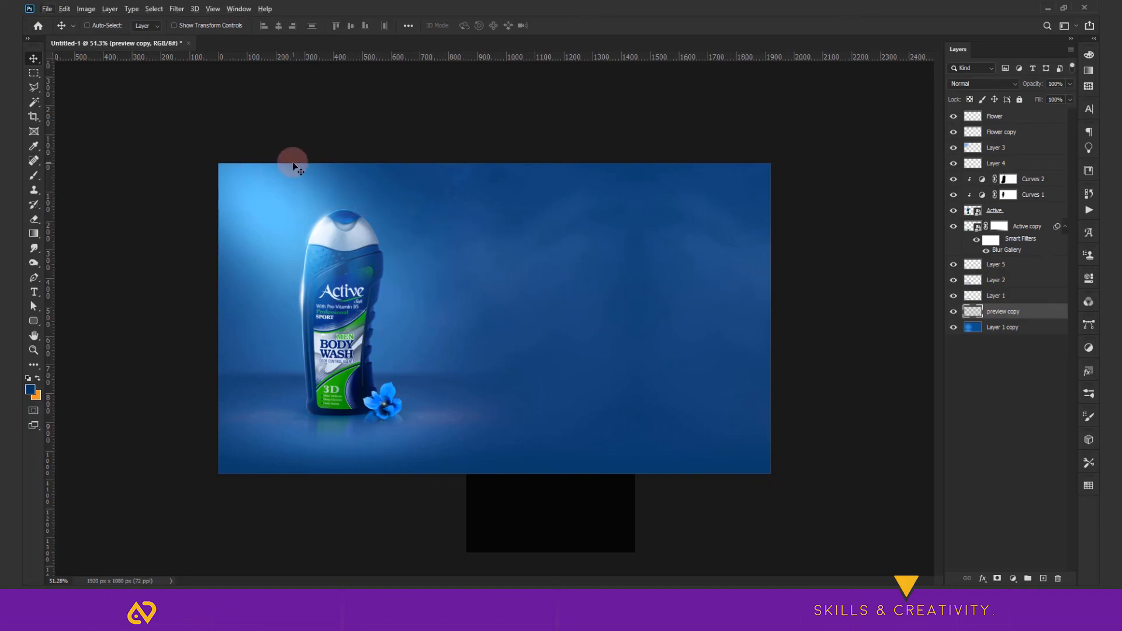
# - Place Logo.png on the right half of the canvas, scaled to about 246% and centred vertically
pyautogui.hotkey('alt', 'Tab')
pyautogui.hotkey('alt', 'Tab')
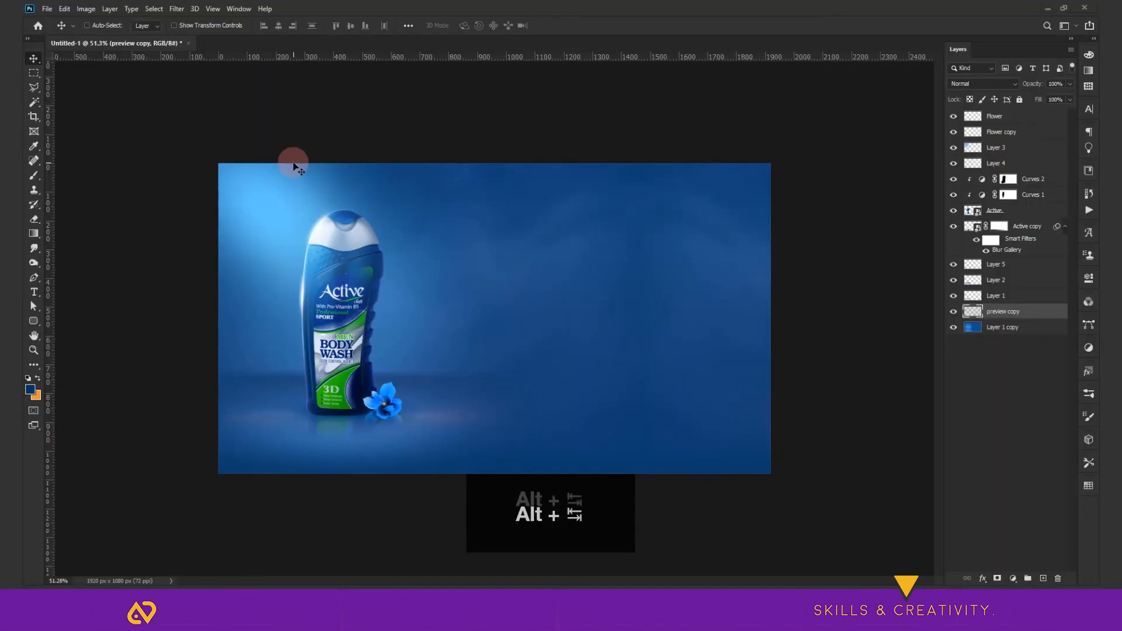
pyautogui.hotkey('alt', 'Tab')
pyautogui.moveTo(376, 84); pyautogui.dragTo(616, 329)
pyautogui.moveTo(520, 330); pyautogui.dragTo(649, 250)
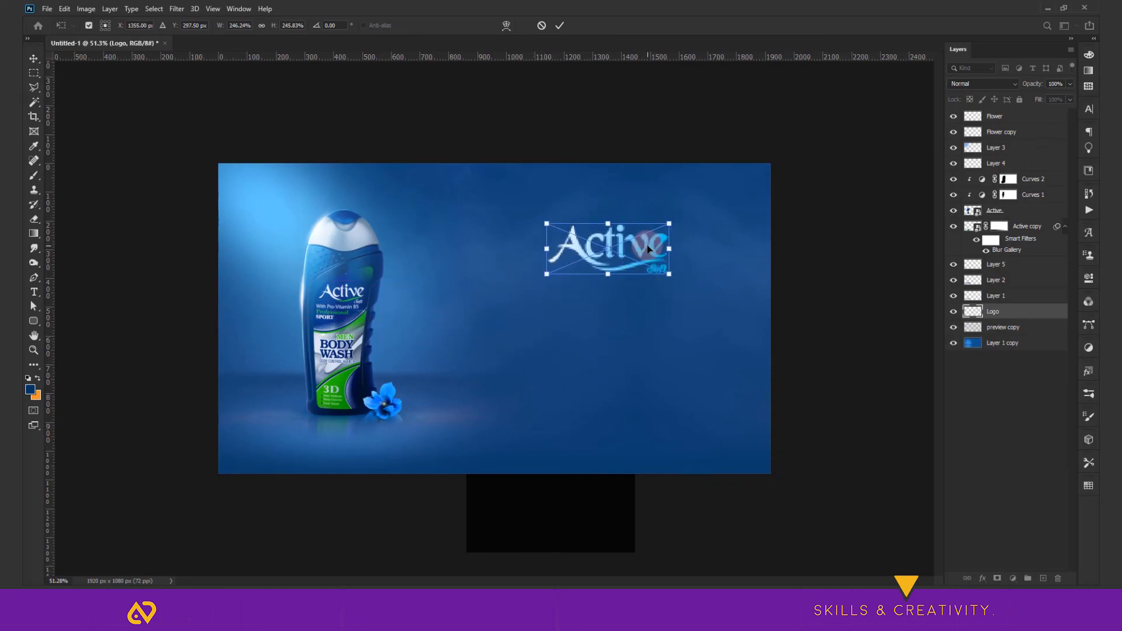
pyautogui.press('Return')
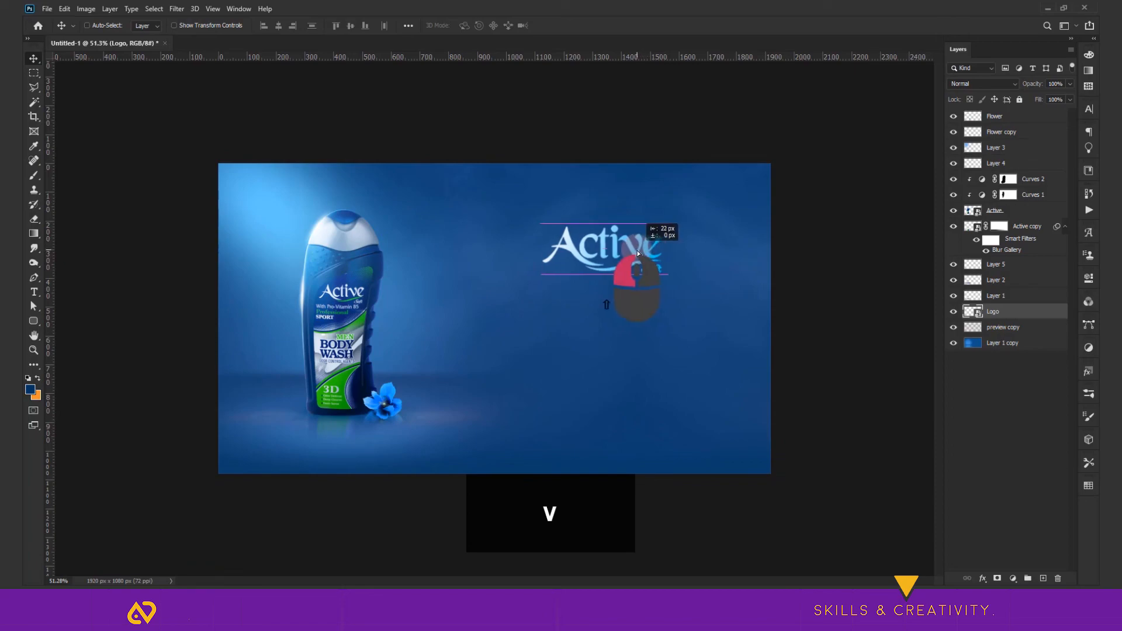
pyautogui.moveTo(640, 252); pyautogui.dragTo(641, 328)
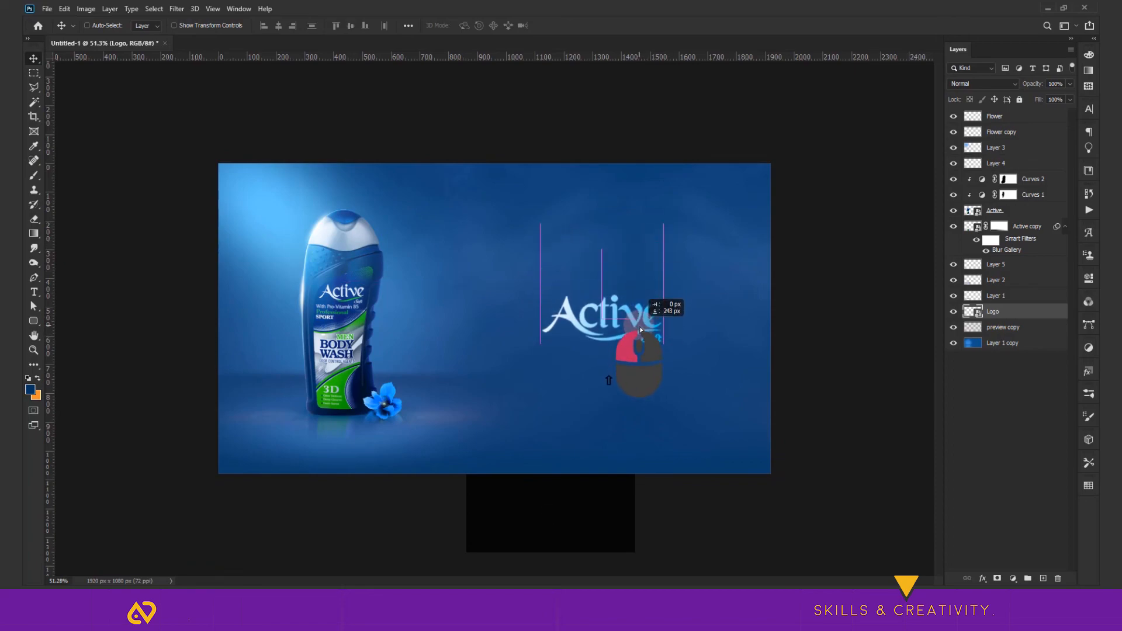
# - Stamp all visible layers into a new merged layer above the Flower layer
pyautogui.click(996, 116)
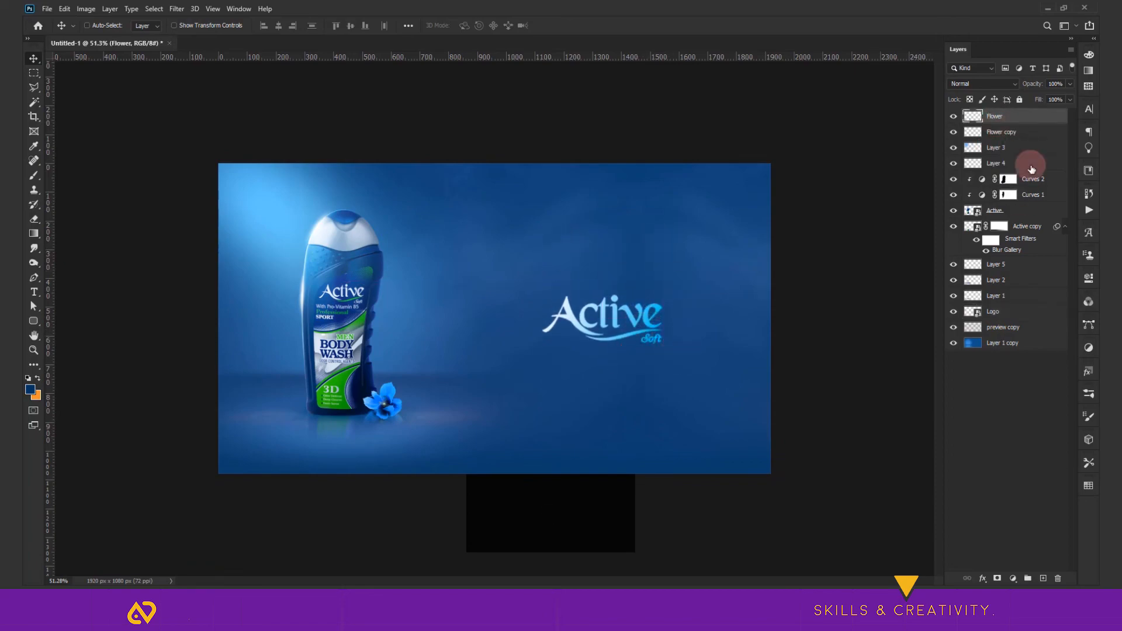
pyautogui.hotkey('ctrl', 'shift', 'alt', 'e')
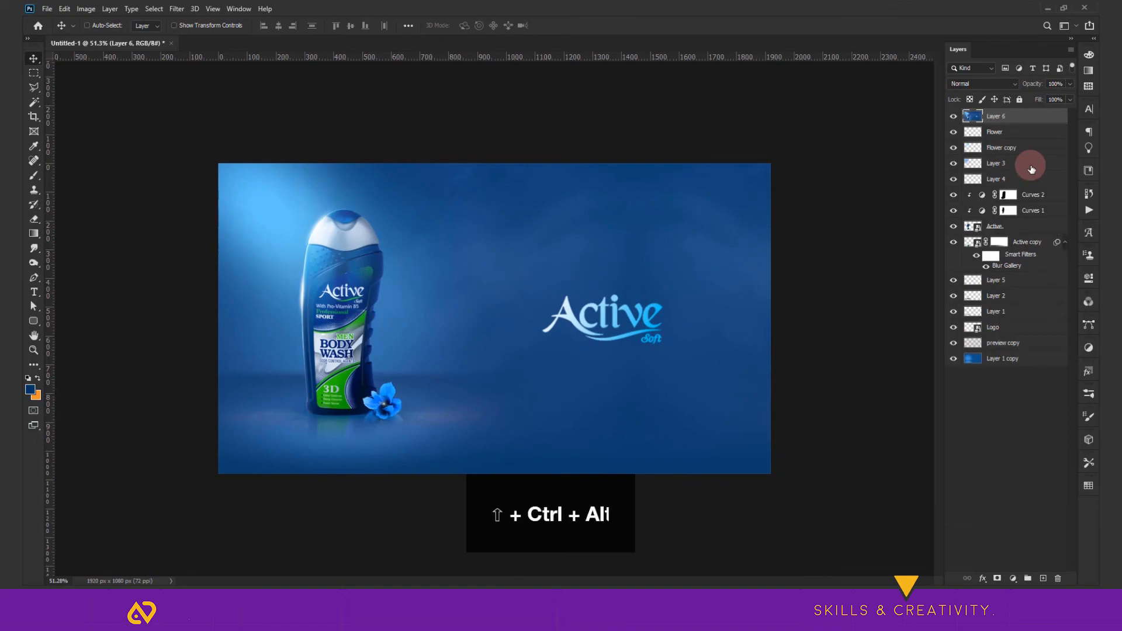
# - Open the merged layer in the Camera Raw Filter, set Temperature to -9 and Tint to +20, and raise Texture
pyautogui.click(177, 8)
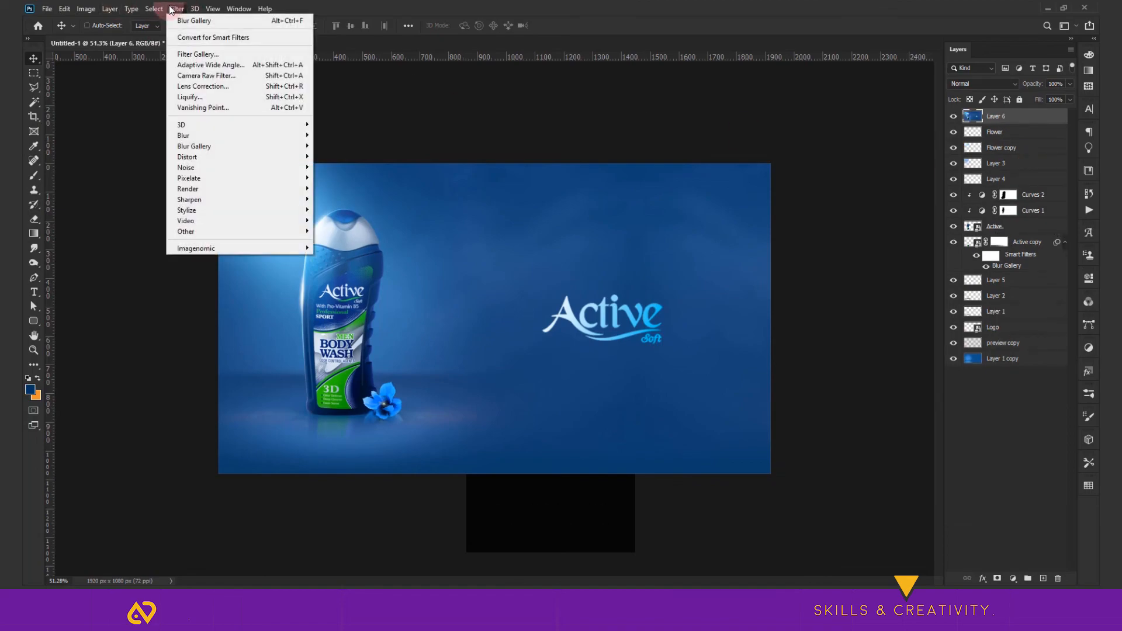
pyautogui.click(230, 74)
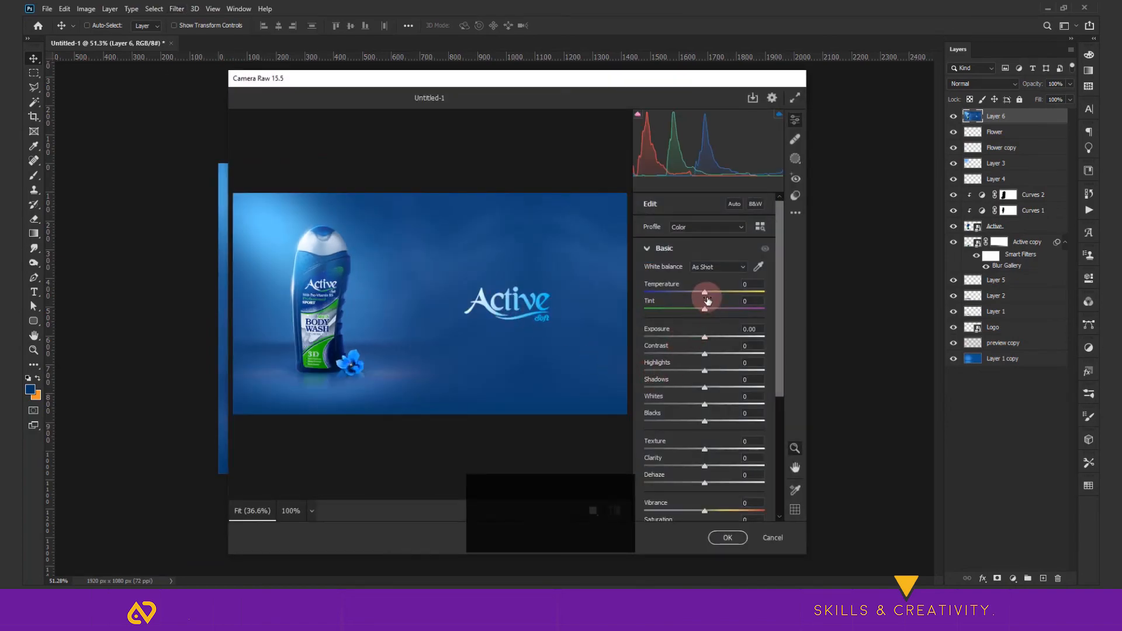
pyautogui.moveTo(706, 293); pyautogui.dragTo(704, 340)
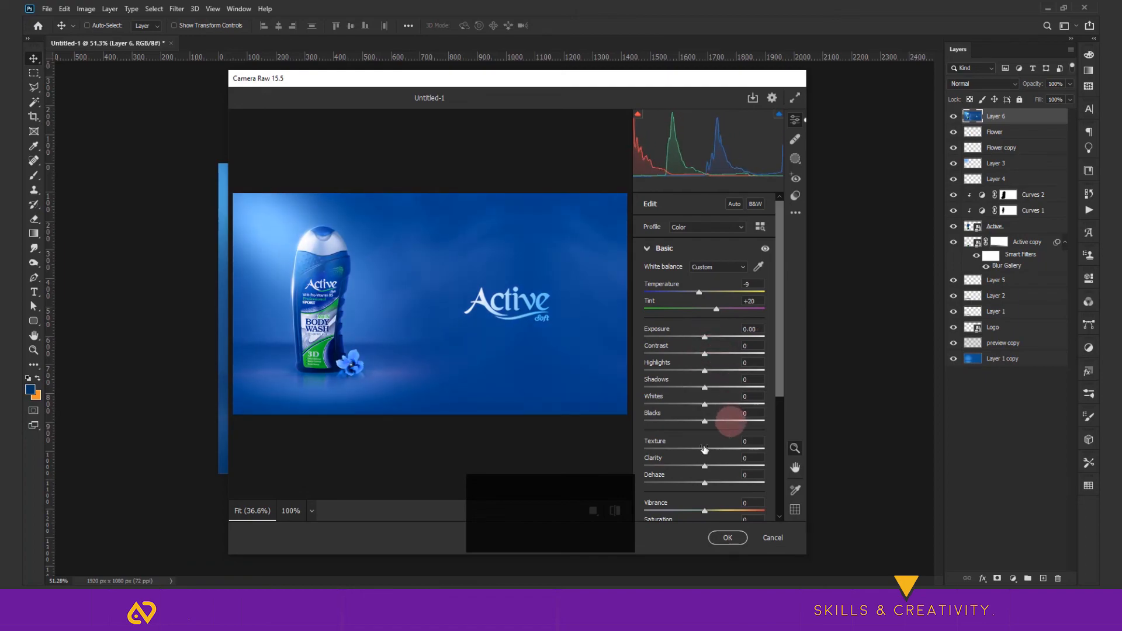
pyautogui.moveTo(704, 449); pyautogui.dragTo(730, 449)
# - Set the Camera Raw detail Sharpening to 27
pyautogui.moveTo(778, 403); pyautogui.dragTo(734, 458)
pyautogui.click(651, 459)
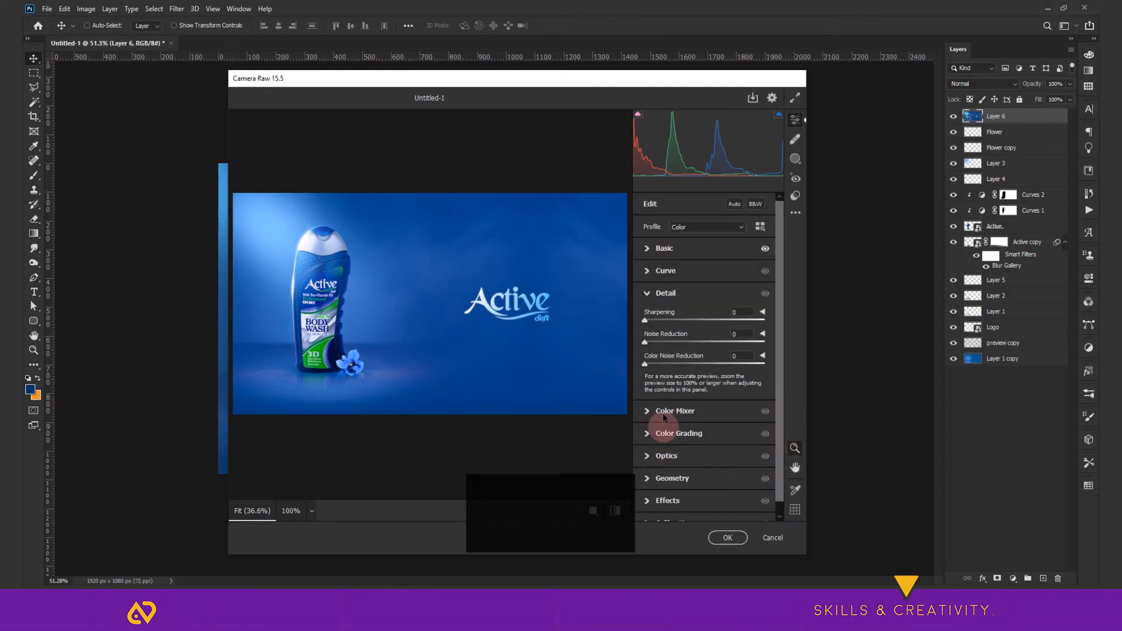
pyautogui.moveTo(645, 320); pyautogui.dragTo(666, 325)
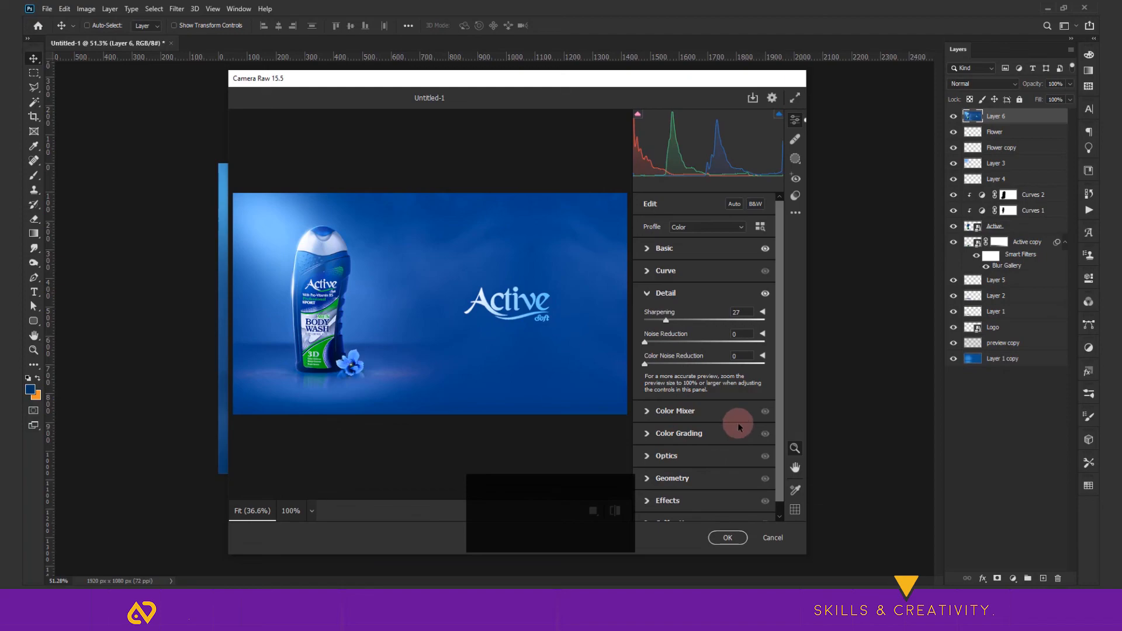
# - Add a Vignetting effect of -20 and apply the Camera Raw adjustments to the merged layer
pyautogui.scroll(-1, 738, 457)
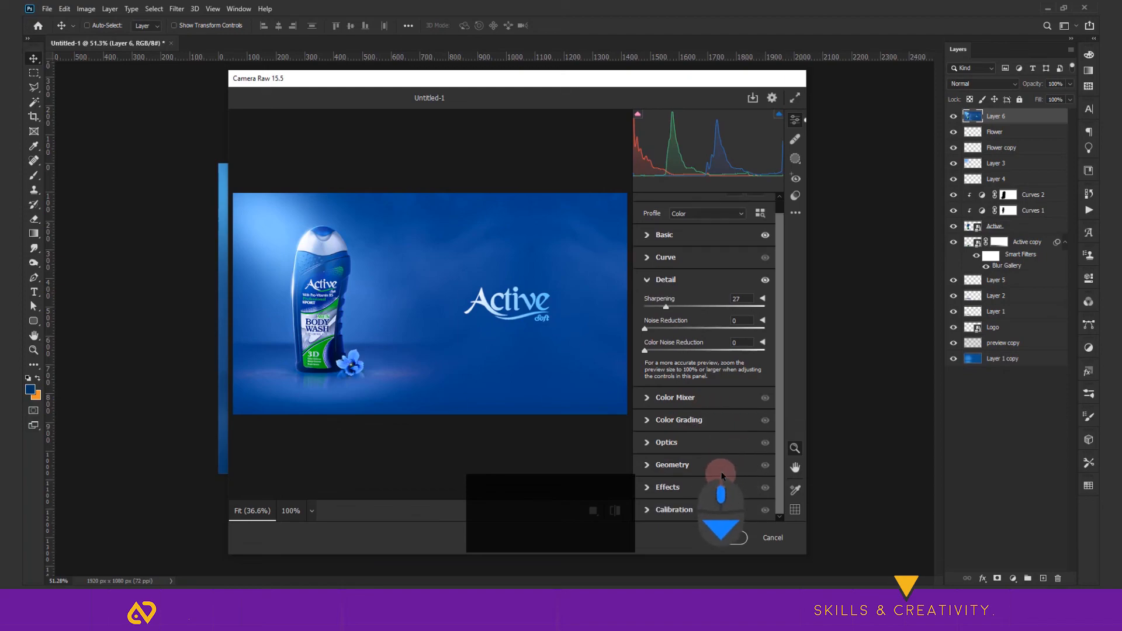
pyautogui.click(647, 398)
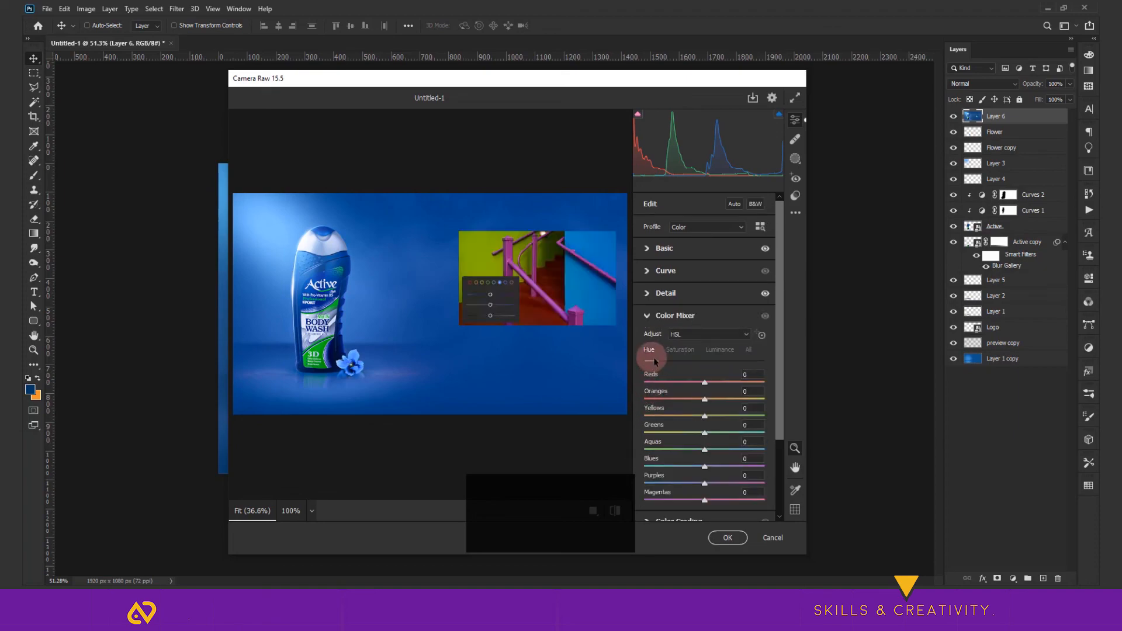
pyautogui.click(649, 295)
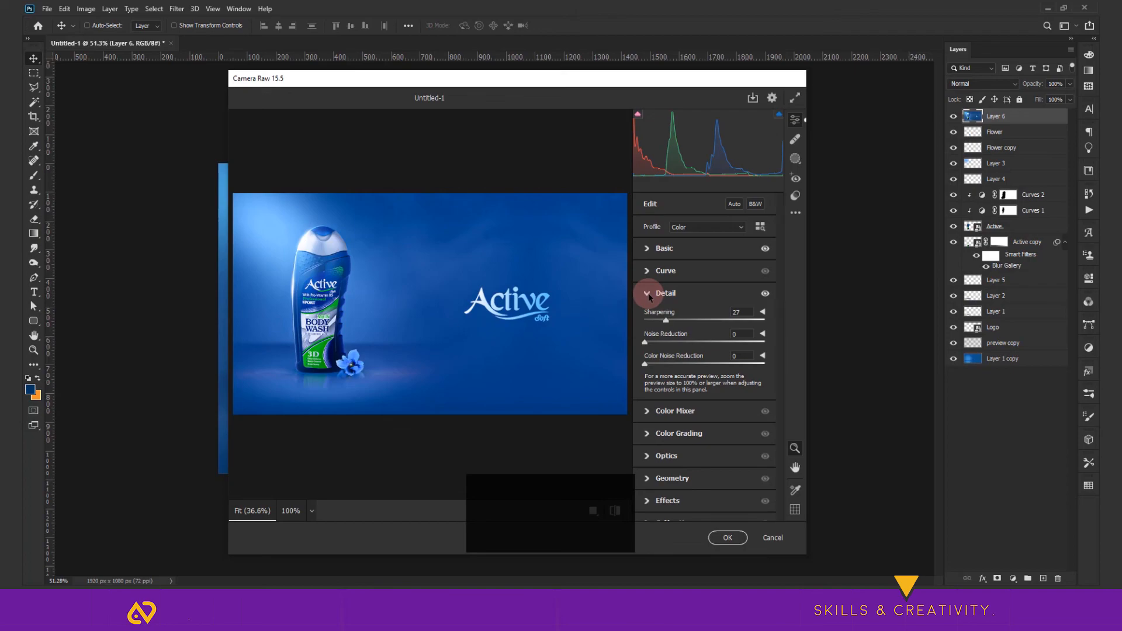
pyautogui.click(649, 294)
pyautogui.click(646, 404)
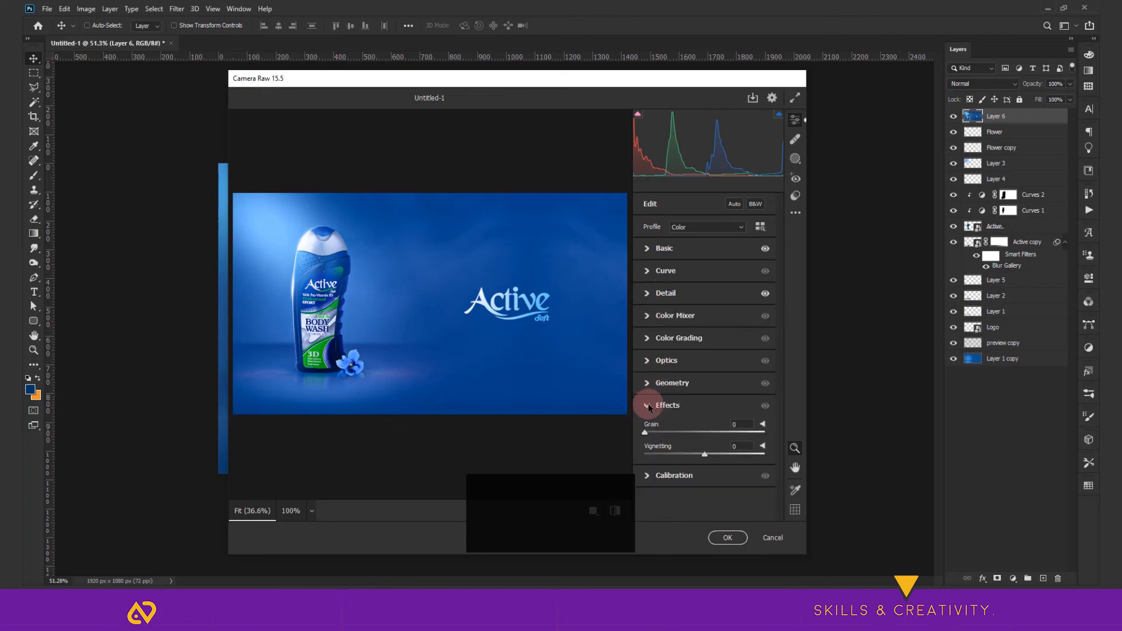
pyautogui.moveTo(711, 463); pyautogui.dragTo(697, 459)
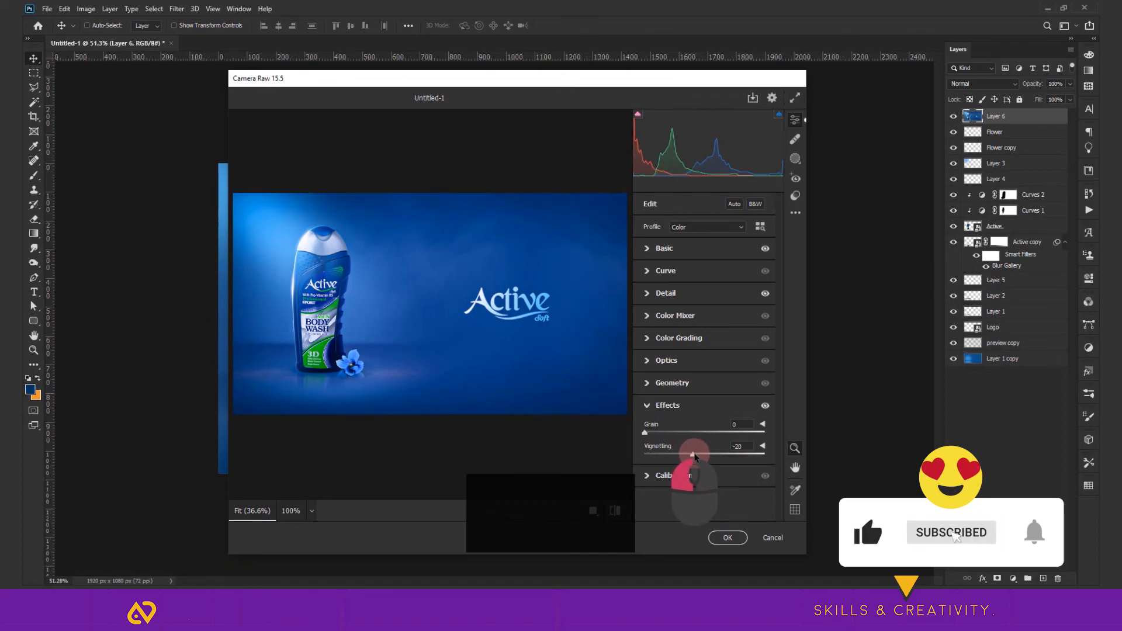
pyautogui.click(727, 537)
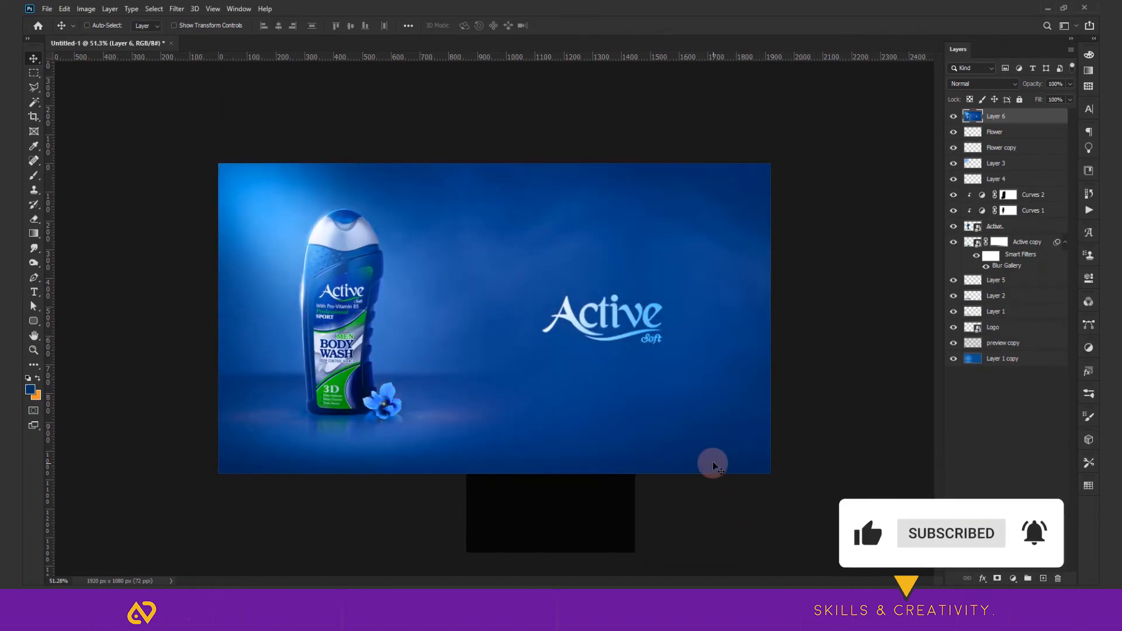
# - Compare the composite before and after filtering by hiding the merged top layer and showing it again
pyautogui.press('v')
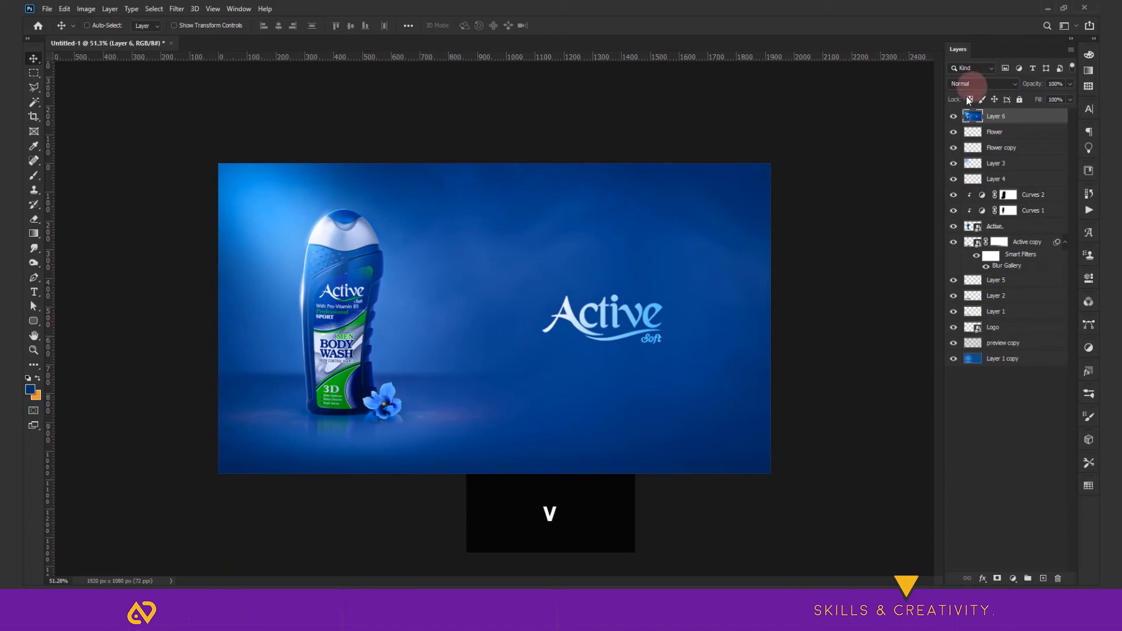
pyautogui.click(953, 116)
pyautogui.click(953, 117)
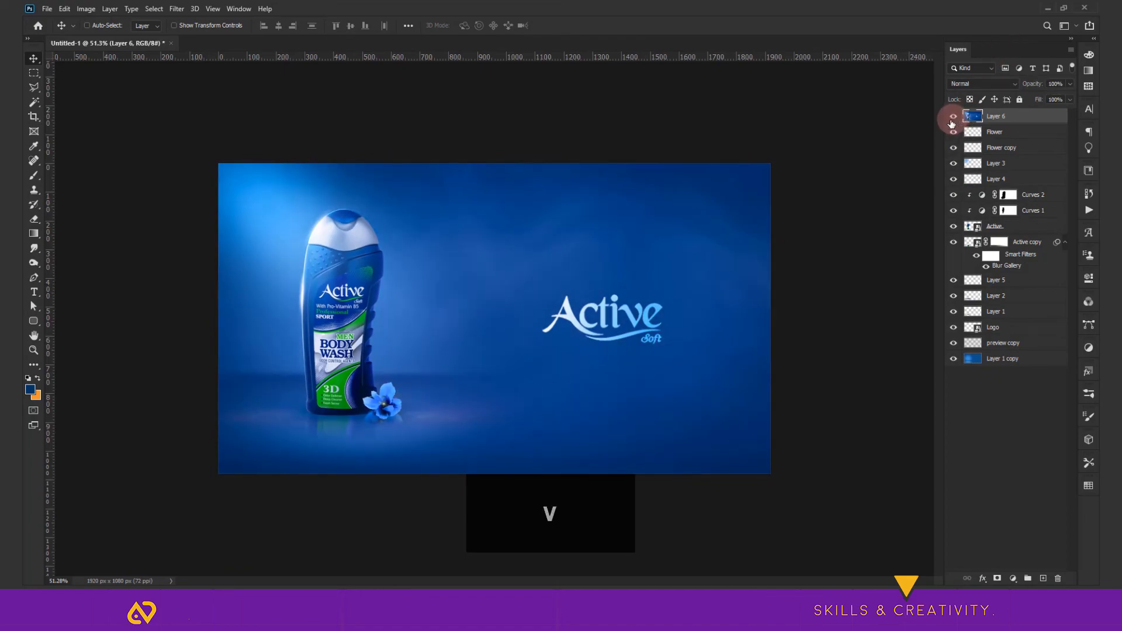